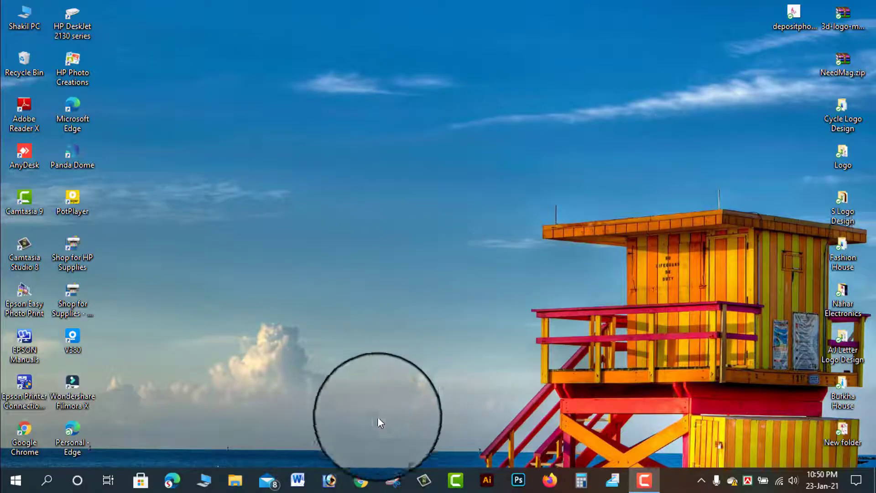
# - Launch Adobe Illustrator from the taskbar and let its Home screen load
pyautogui.click(487, 482)
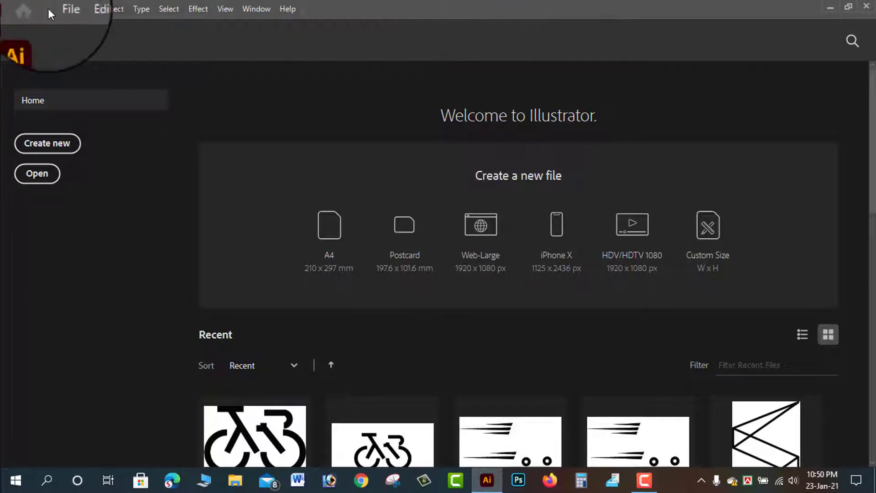
# - Open the depositphotos pink hijab veil JPG from the Desktop as a document
pyautogui.click(65, 15)
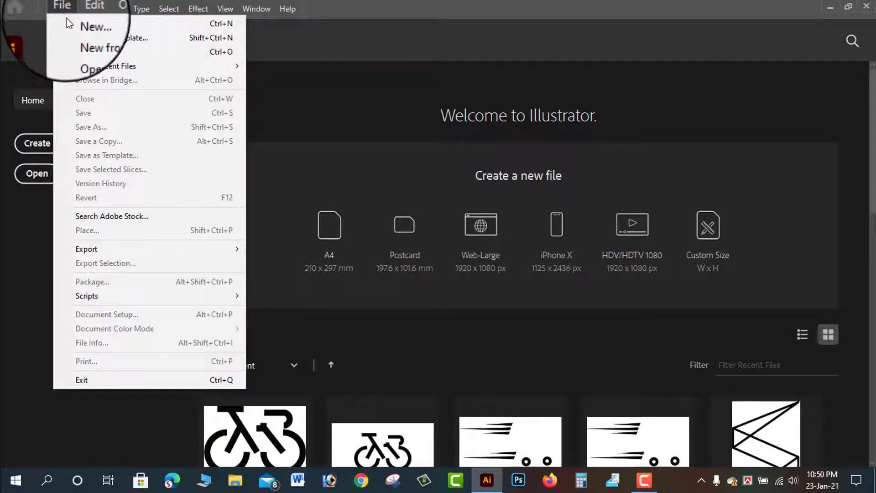
pyautogui.click(88, 54)
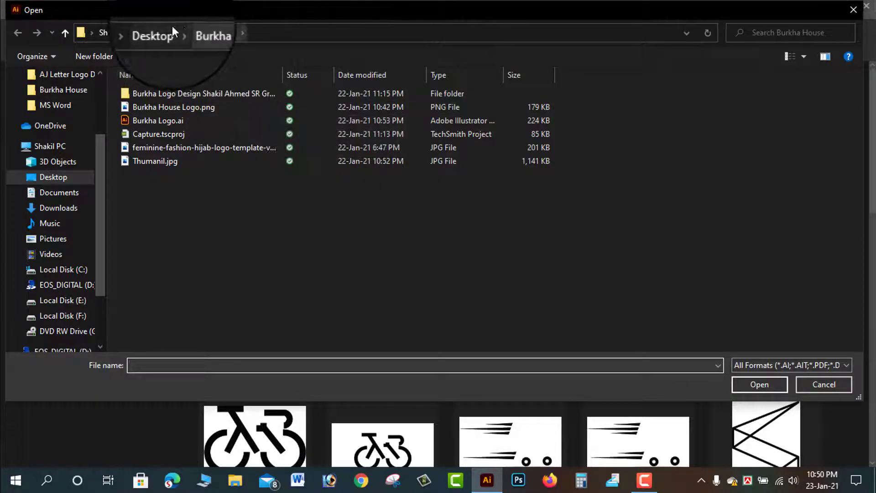
pyautogui.click(166, 30)
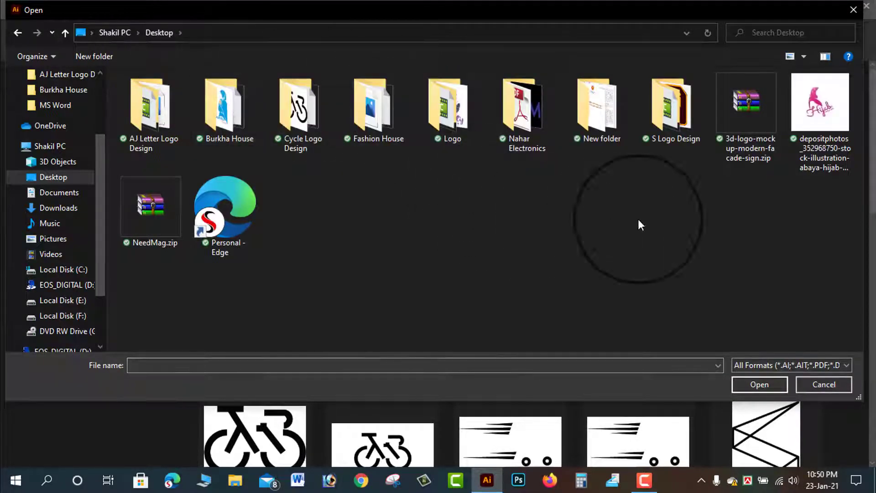
pyautogui.click(833, 123)
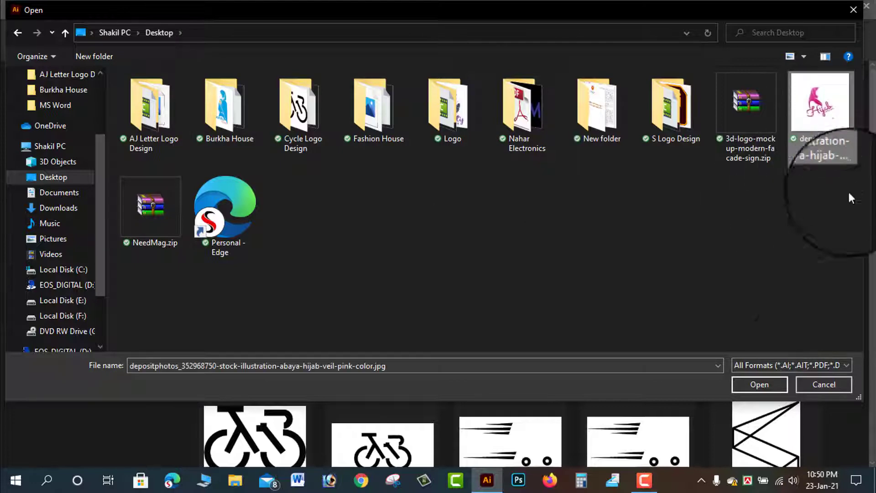
pyautogui.click(759, 385)
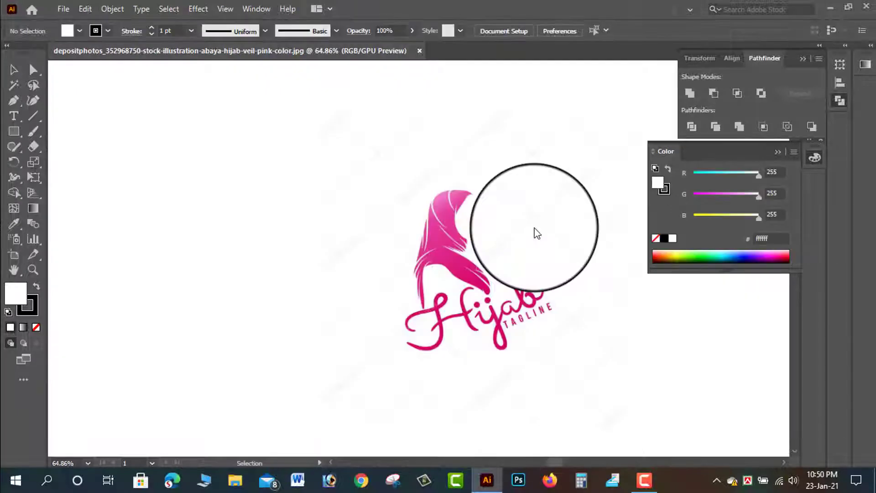
# - Move the logo image to the left and lock it in place
pyautogui.moveTo(445, 235); pyautogui.dragTo(341, 251)
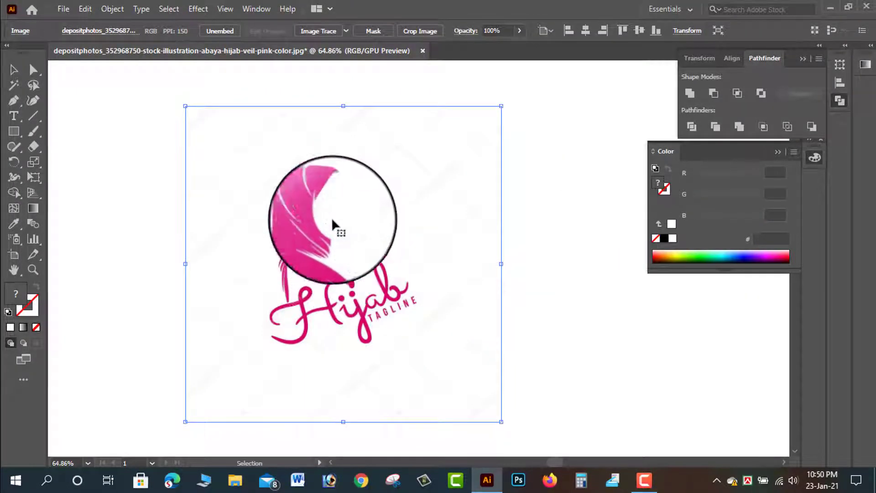
pyautogui.click(111, 9)
pyautogui.moveTo(160, 95)
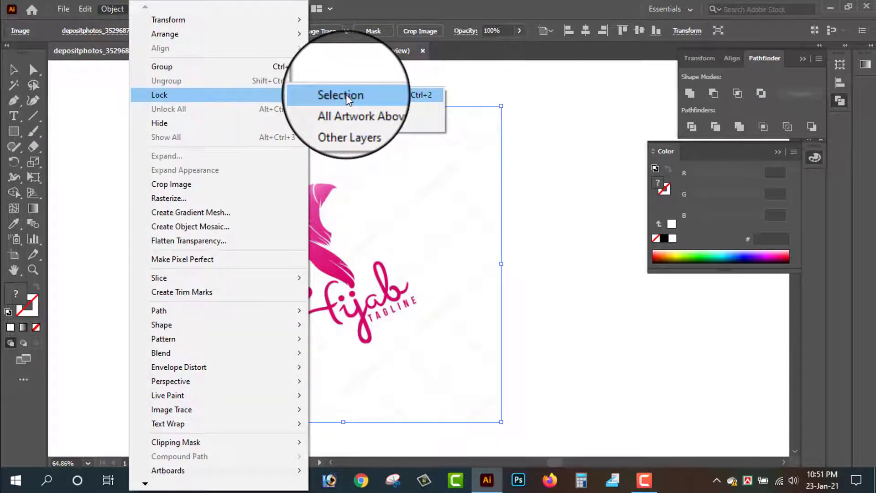
pyautogui.click(344, 95)
# - Zoom in on the veil to inspect its edges, then zoom back out one step
pyautogui.click(33, 269)
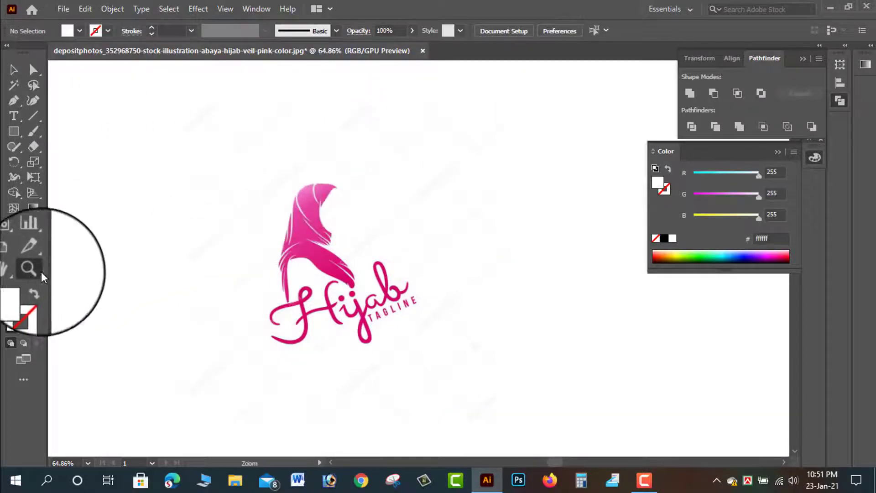
pyautogui.click(372, 251)
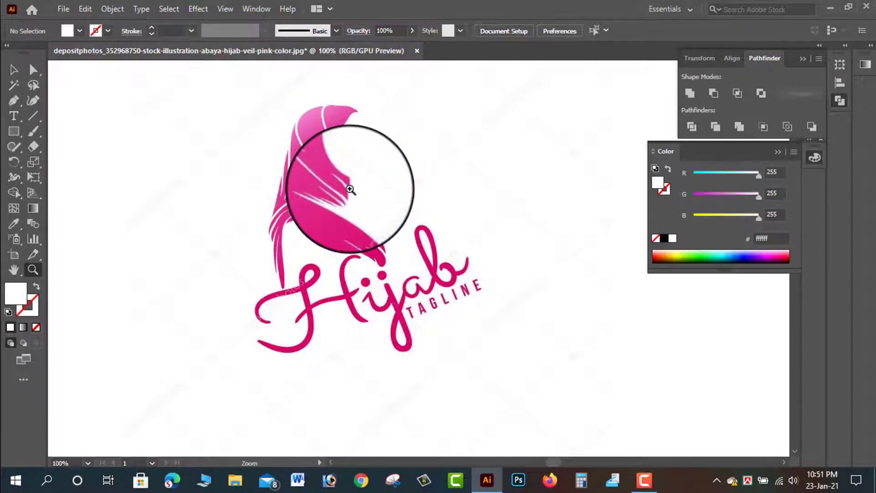
pyautogui.click(350, 189)
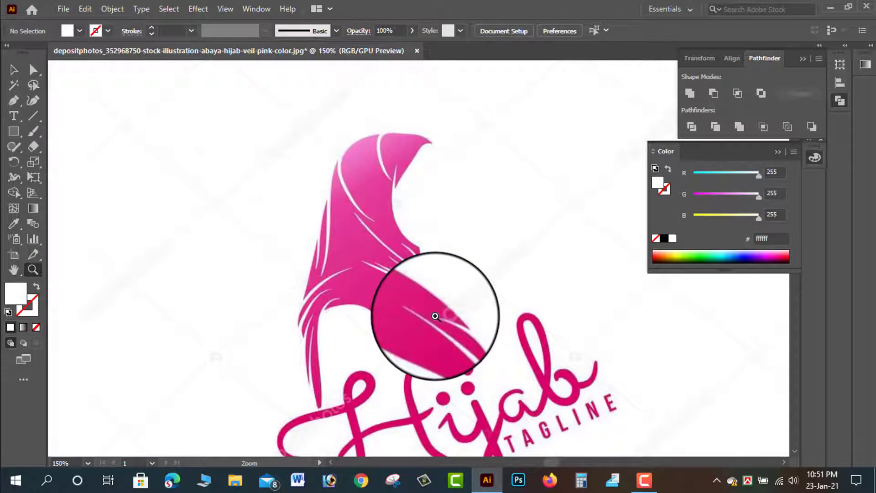
pyautogui.click(435, 316)
pyautogui.click(292, 299)
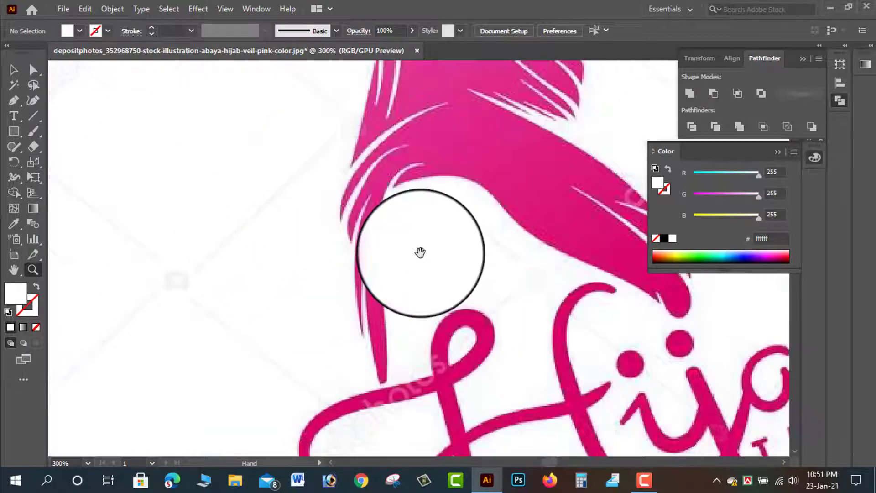
pyautogui.moveTo(420, 252)
pyautogui.mouseDown()
pyautogui.moveTo(280, 245)
pyautogui.moveTo(351, 279)
pyautogui.moveTo(231, 246)
pyautogui.mouseUp()
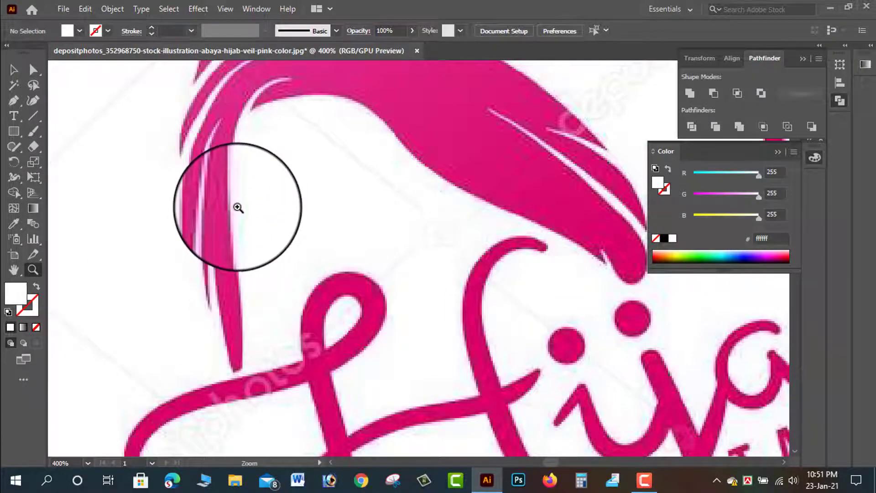
pyautogui.hotkey('ctrl', '-')
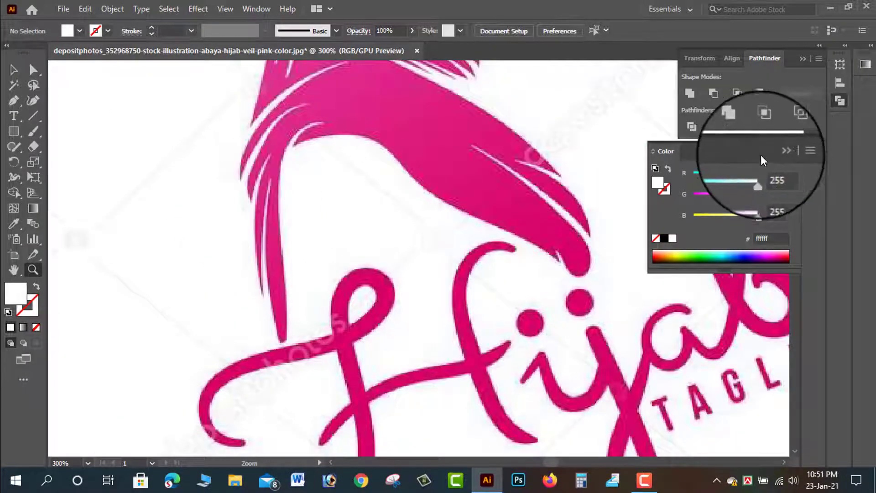
# - Collapse the Color and Pathfinder panels and set no fill with a 0.5 pt black stroke for Pen tracing
pyautogui.click(778, 151)
pyautogui.click(802, 59)
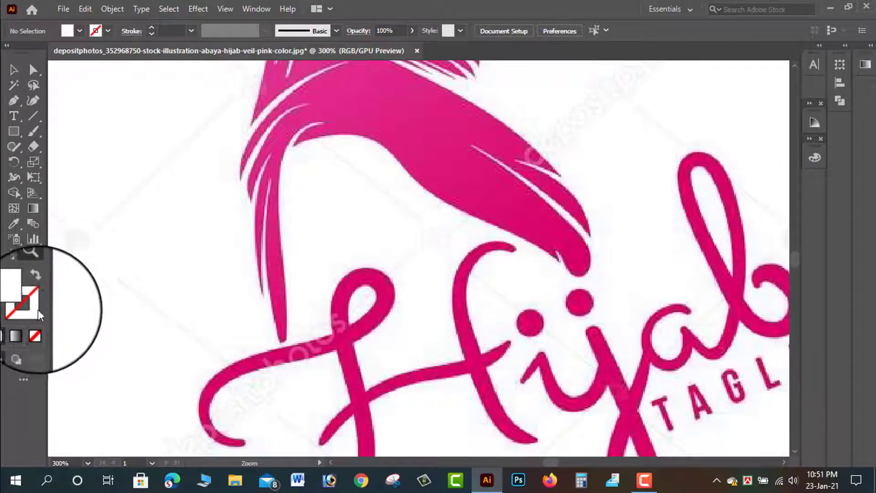
pyautogui.click(36, 339)
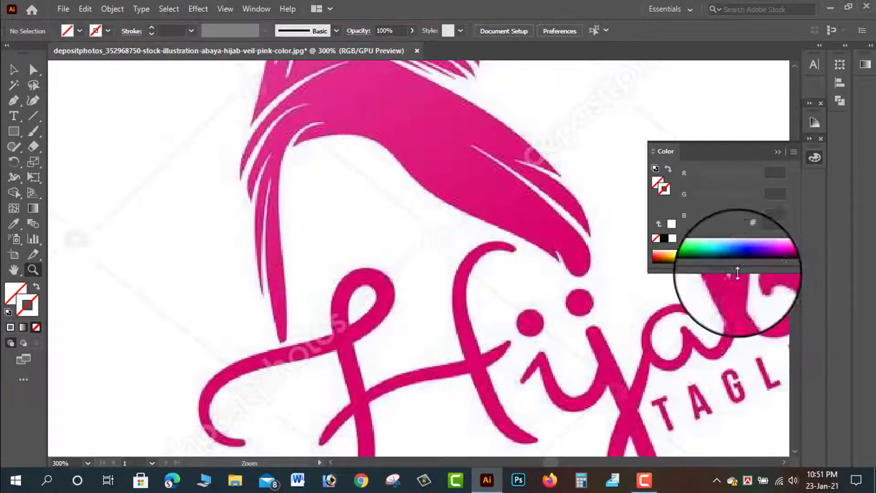
pyautogui.click(664, 238)
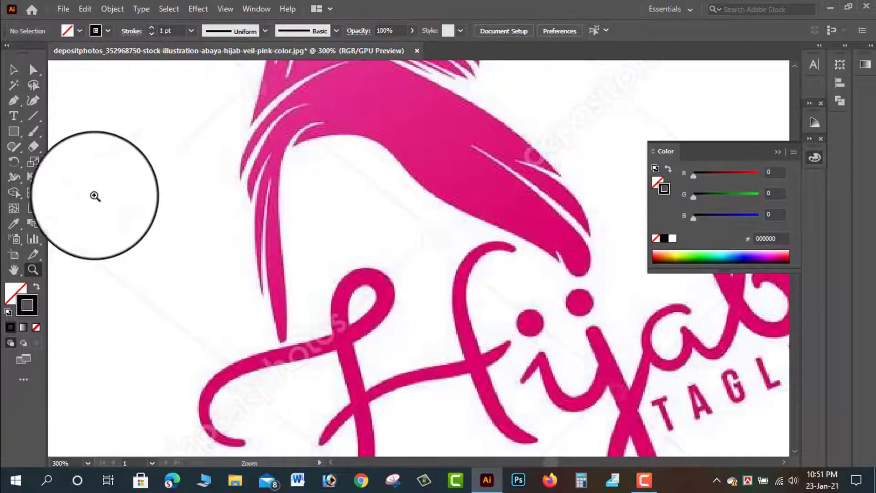
pyautogui.click(191, 31)
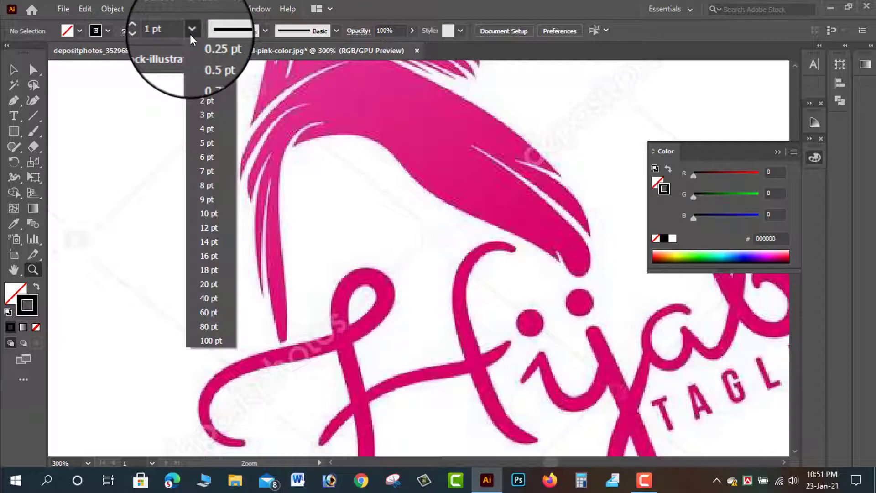
pyautogui.click(199, 59)
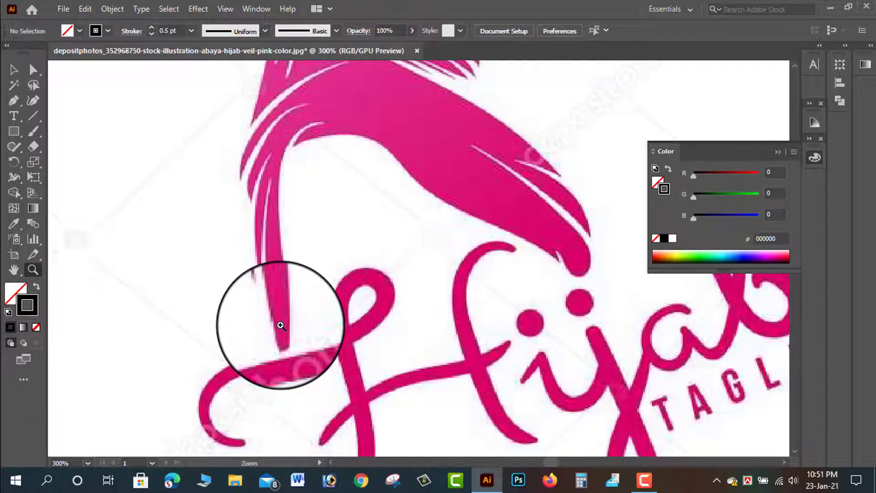
pyautogui.click(14, 100)
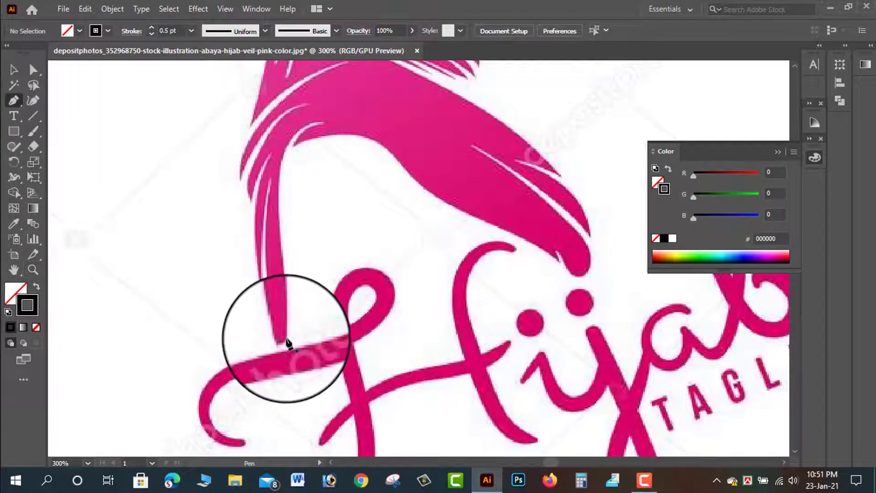
# - Start the Pen outline at the veil's lower left tip and curve it up the left edge
pyautogui.click(284, 338)
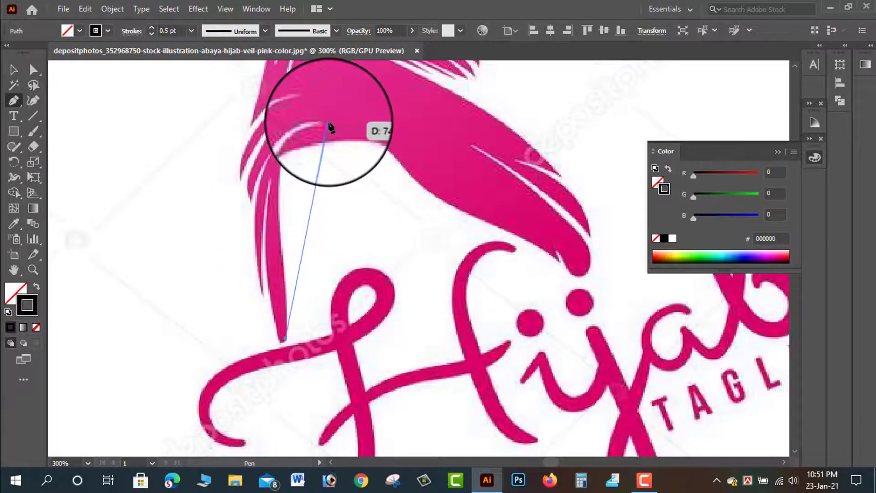
pyautogui.moveTo(329, 122)
pyautogui.mouseDown()
pyautogui.moveTo(404, 120)
pyautogui.moveTo(417, 133)
pyautogui.mouseUp()
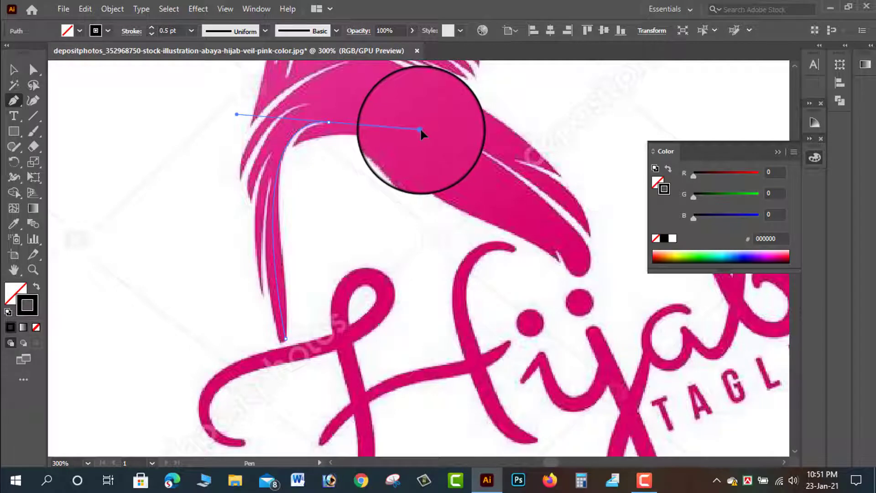
pyautogui.hotkey('ctrl', 'z')
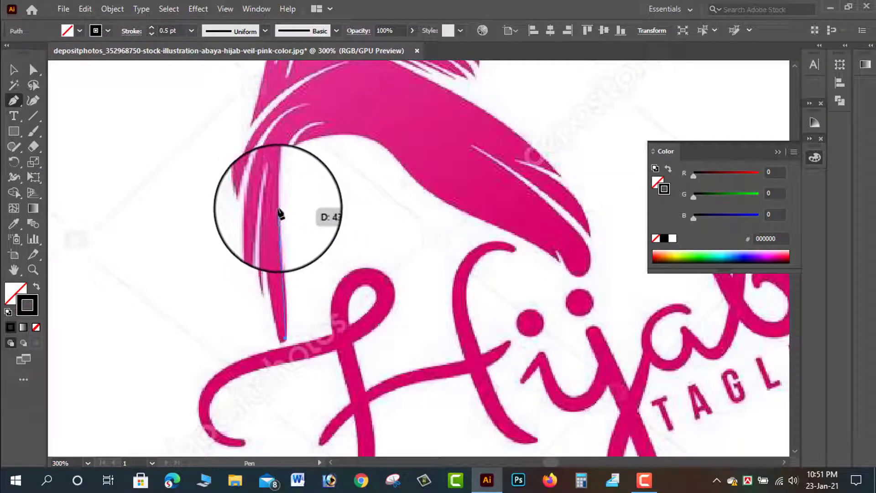
pyautogui.click(278, 219)
pyautogui.moveTo(277, 209); pyautogui.dragTo(267, 147)
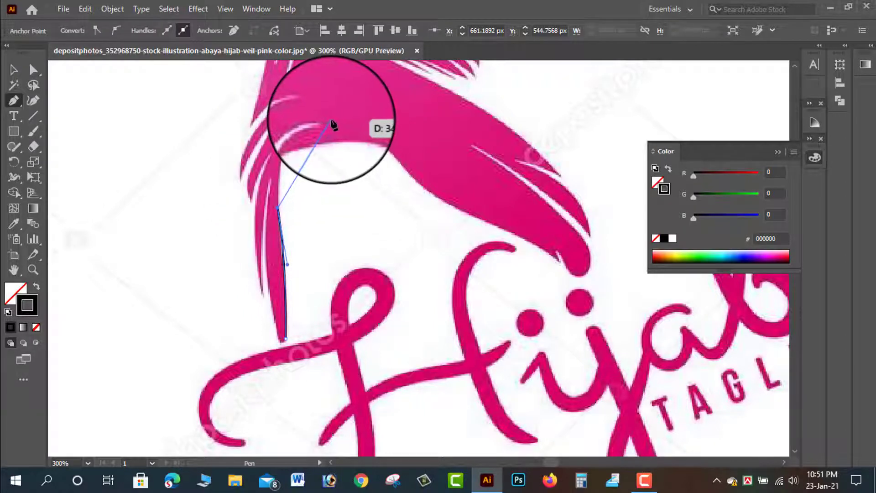
# - Curve the outline across the veil's top and lower edge, breaking a handle toward the tip
pyautogui.moveTo(319, 121); pyautogui.dragTo(386, 112)
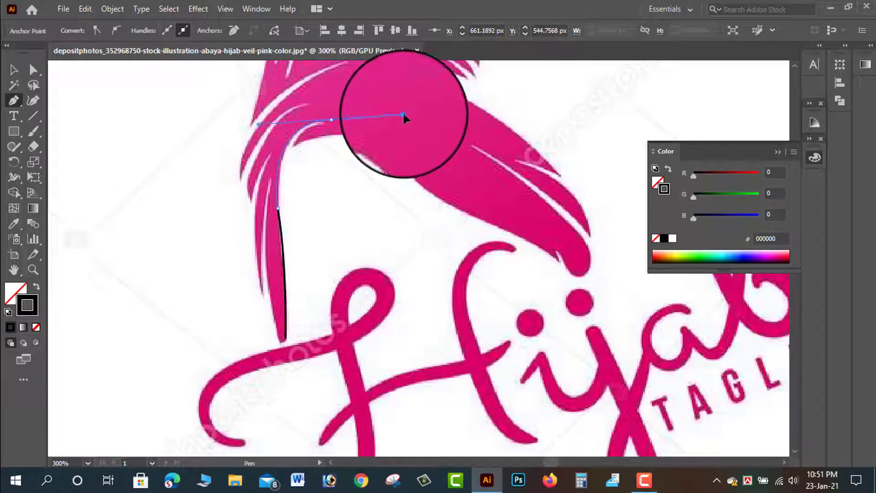
pyautogui.moveTo(405, 119)
pyautogui.mouseDown()
pyautogui.moveTo(336, 123)
pyautogui.moveTo(299, 153)
pyautogui.moveTo(299, 168)
pyautogui.moveTo(298, 152)
pyautogui.moveTo(391, 152)
pyautogui.moveTo(422, 196)
pyautogui.moveTo(398, 161)
pyautogui.moveTo(255, 163)
pyautogui.mouseUp()
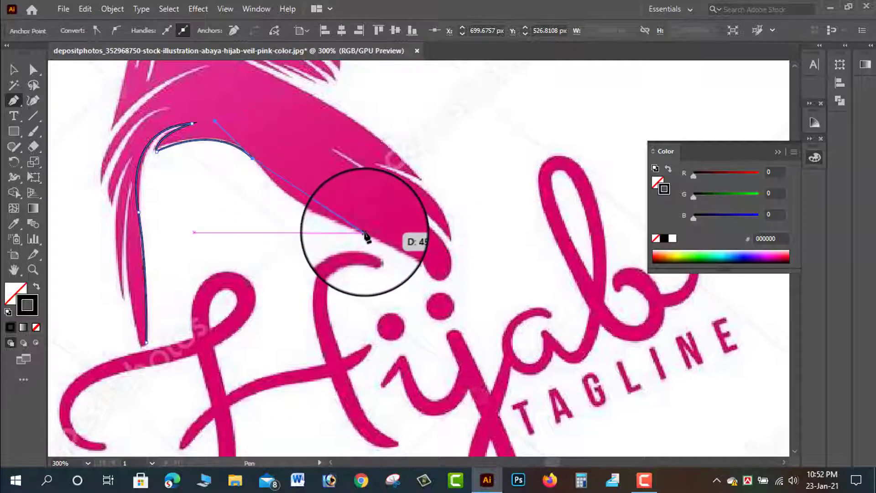
pyautogui.moveTo(366, 236); pyautogui.dragTo(439, 254)
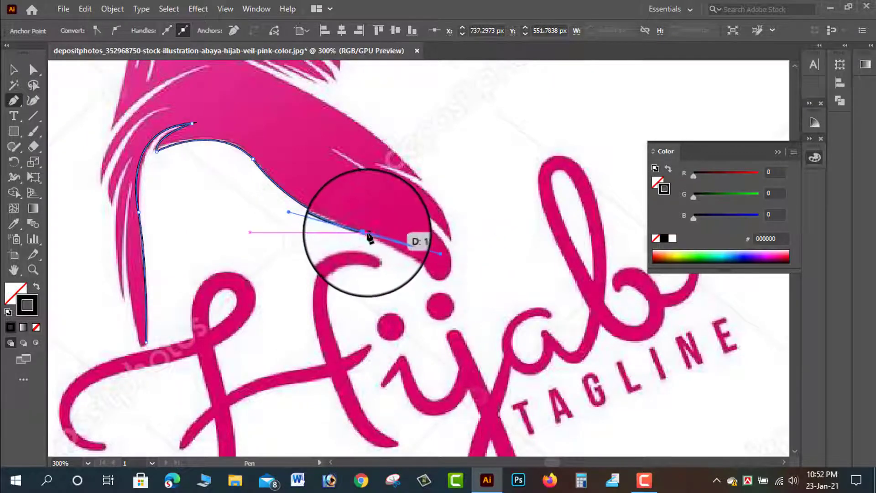
pyautogui.click(364, 233)
pyautogui.moveTo(368, 237)
pyautogui.mouseDown()
pyautogui.moveTo(385, 195)
pyautogui.moveTo(358, 153)
pyautogui.moveTo(388, 173)
pyautogui.moveTo(391, 196)
pyautogui.moveTo(407, 181)
pyautogui.mouseUp()
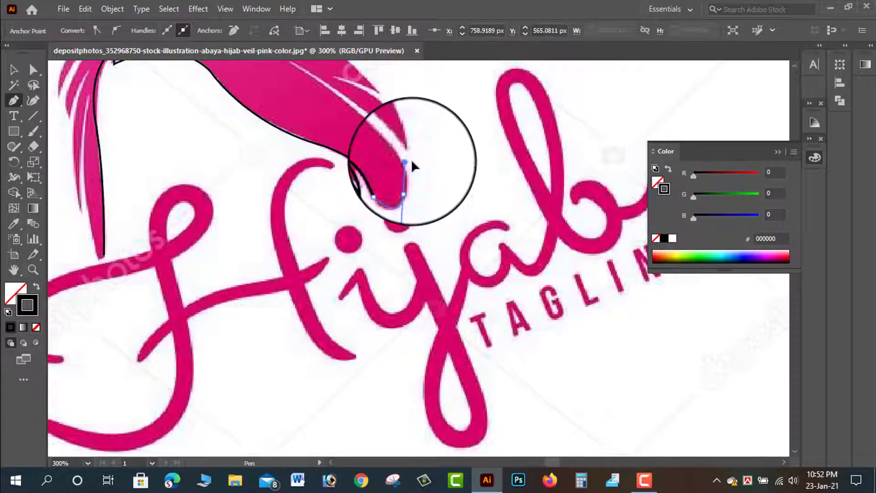
# - Wrap the outline around the veil's rounded, curled tip
pyautogui.scroll(2, 415, 183)
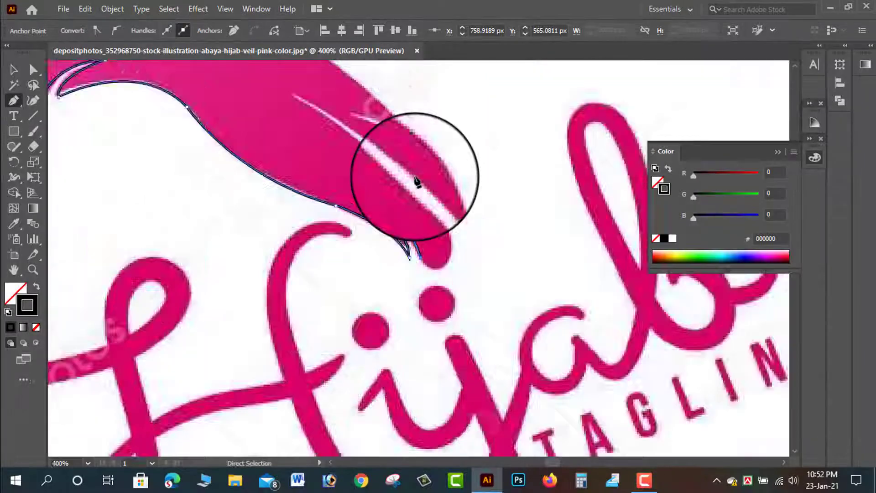
pyautogui.moveTo(415, 182); pyautogui.dragTo(413, 192)
pyautogui.hscroll(3, 385, 228)
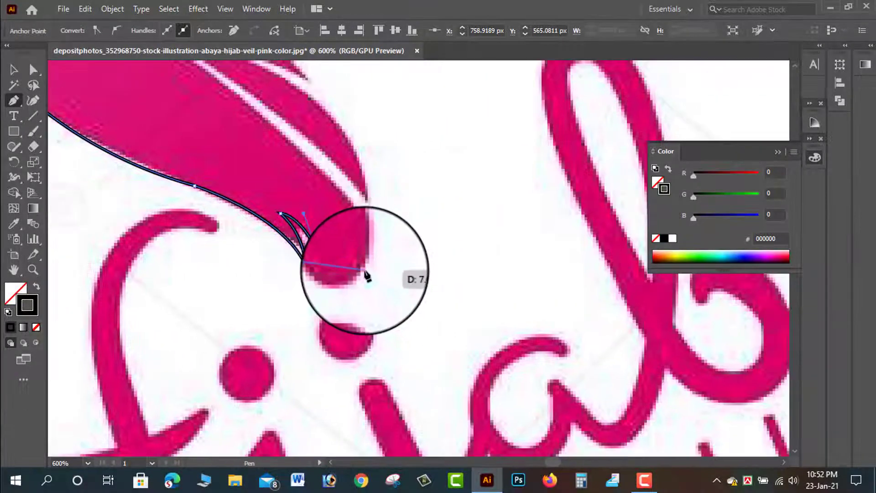
pyautogui.moveTo(367, 272)
pyautogui.mouseDown()
pyautogui.moveTo(413, 235)
pyautogui.moveTo(387, 235)
pyautogui.moveTo(383, 210)
pyautogui.moveTo(428, 261)
pyautogui.mouseUp()
pyautogui.hscroll(-3, 410, 255)
pyautogui.scroll(2, 411, 255)
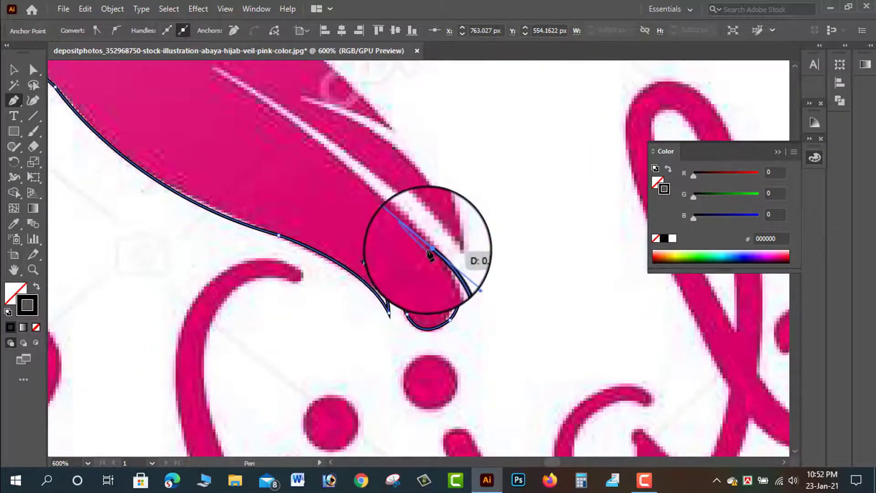
pyautogui.scroll(3, 411, 274)
pyautogui.hscroll(-3, 410, 274)
pyautogui.moveTo(536, 367)
pyautogui.mouseDown()
pyautogui.moveTo(426, 265)
pyautogui.moveTo(323, 192)
pyautogui.mouseUp()
# - Trace along the white streak to a sharp corner and curve back up it
pyautogui.click(274, 180)
pyautogui.moveTo(259, 183); pyautogui.dragTo(246, 156)
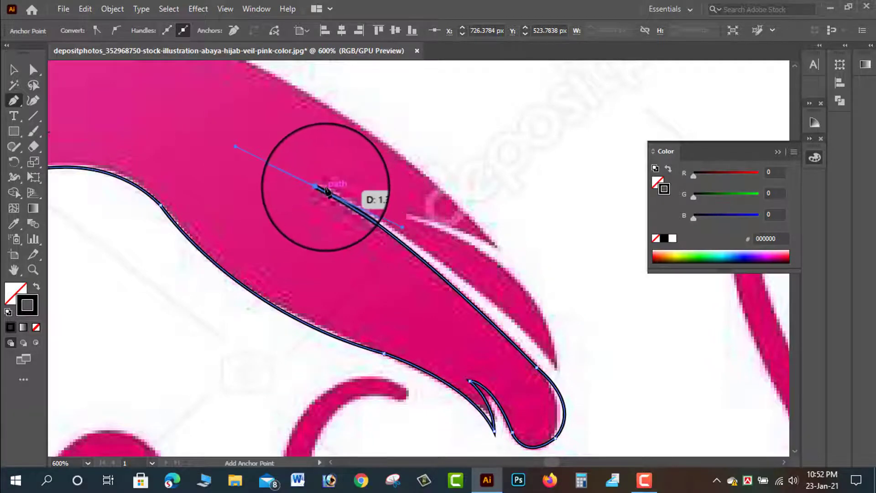
pyautogui.moveTo(397, 212); pyautogui.dragTo(313, 118)
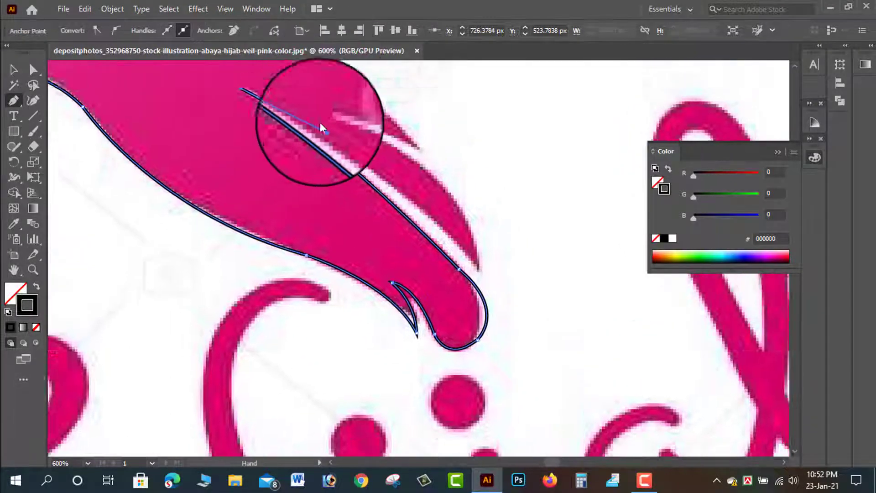
pyautogui.moveTo(372, 192); pyautogui.dragTo(381, 202)
pyautogui.moveTo(472, 272); pyautogui.dragTo(553, 383)
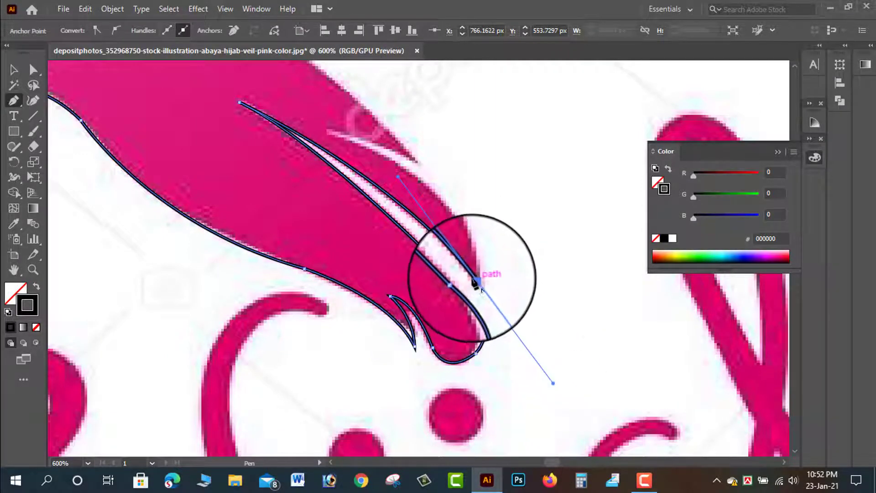
pyautogui.click(475, 280)
pyautogui.moveTo(470, 256); pyautogui.dragTo(562, 353)
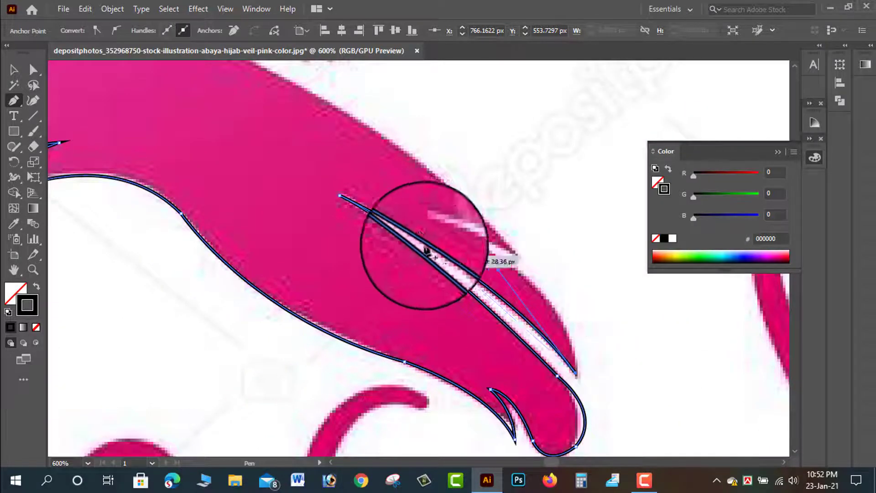
pyautogui.moveTo(428, 232); pyautogui.dragTo(284, 189)
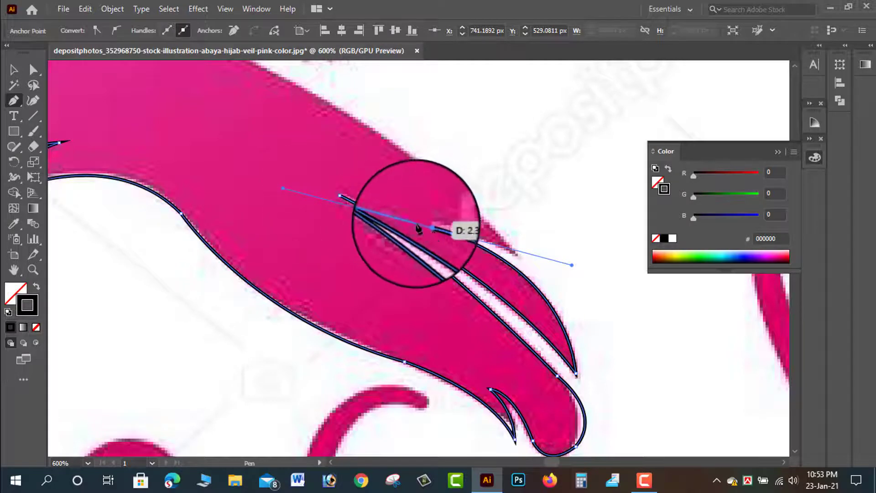
# - Finish the first streak outline, ending at the streak's pointed tip
pyautogui.click(427, 227)
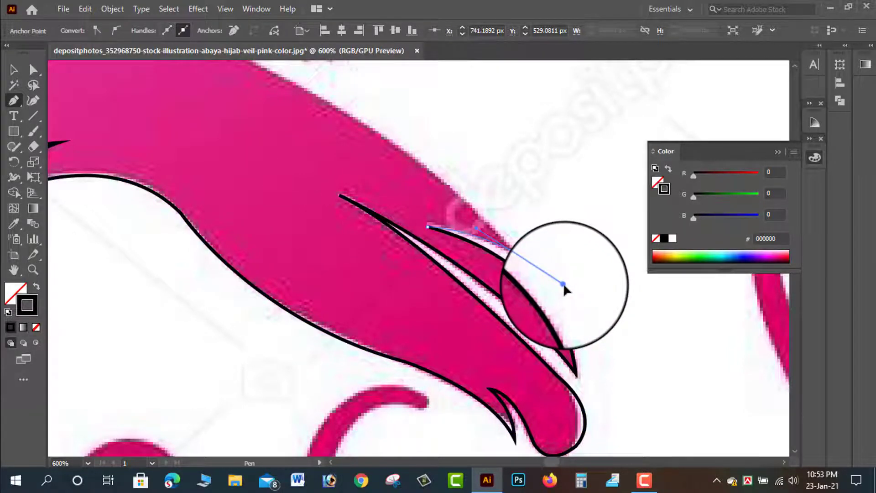
pyautogui.click(518, 253)
pyautogui.moveTo(526, 265); pyautogui.dragTo(525, 264)
pyautogui.scroll(5, 520, 259)
pyautogui.hscroll(-4, 521, 258)
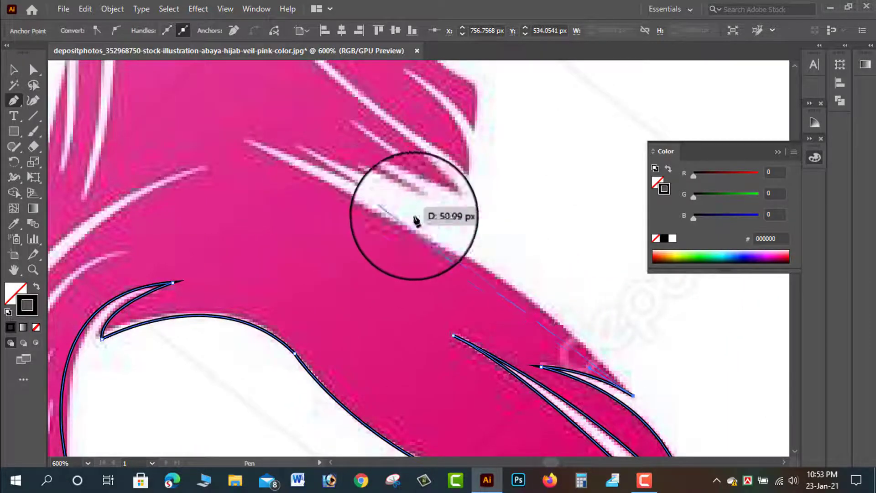
pyautogui.moveTo(406, 227); pyautogui.dragTo(259, 165)
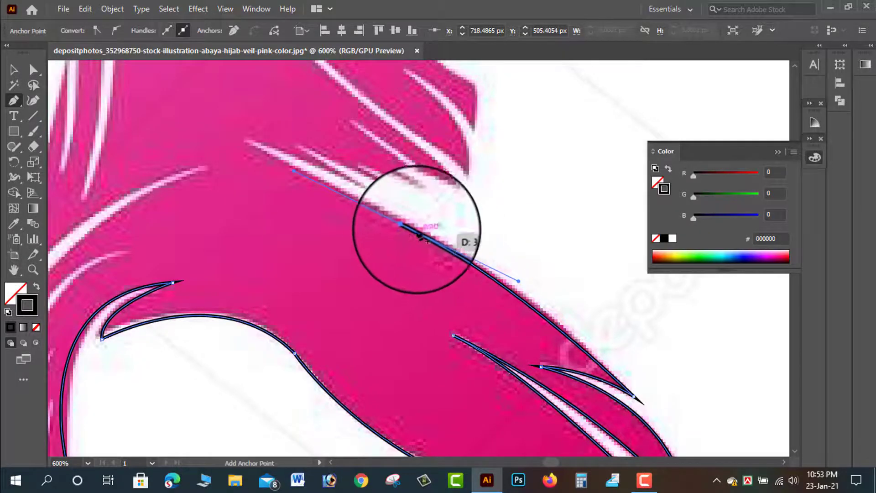
pyautogui.click(244, 146)
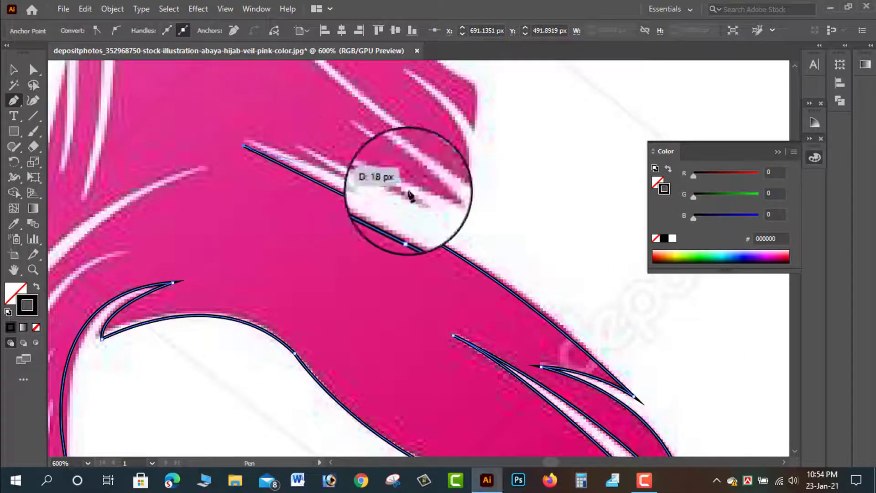
# - Begin a new path zigzagging around the tips of the next white streaks
pyautogui.keyDown('ctrl'); pyautogui.click(367, 193); pyautogui.keyUp('ctrl')
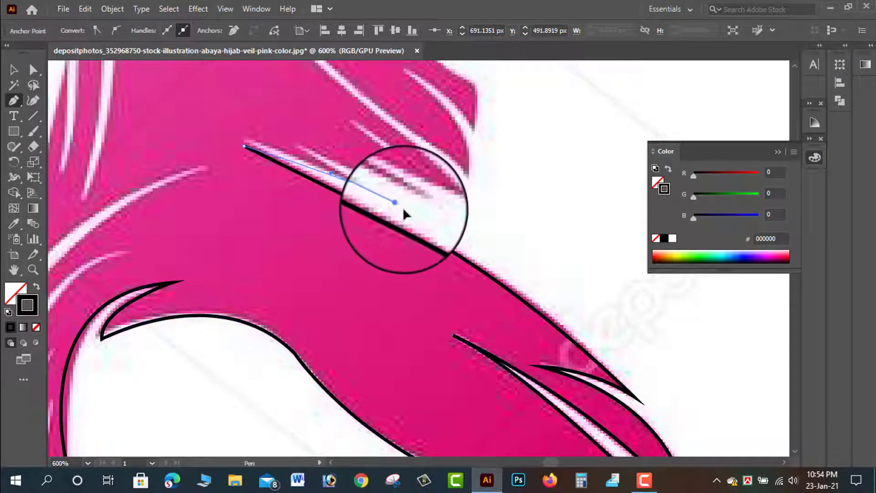
pyautogui.moveTo(407, 233); pyautogui.dragTo(406, 211)
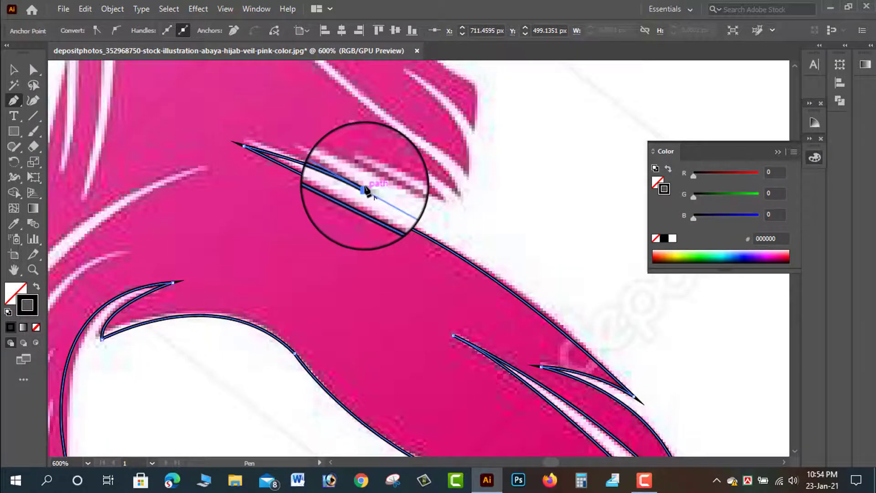
pyautogui.click(295, 146)
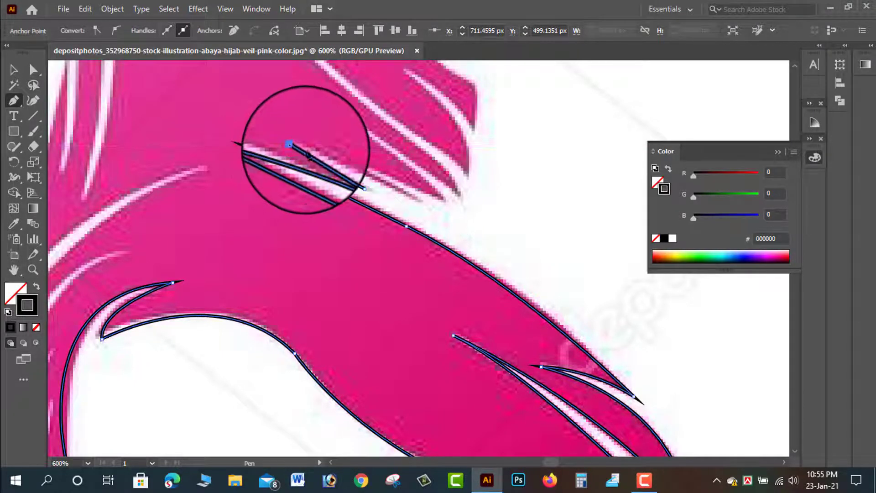
pyautogui.click(432, 210)
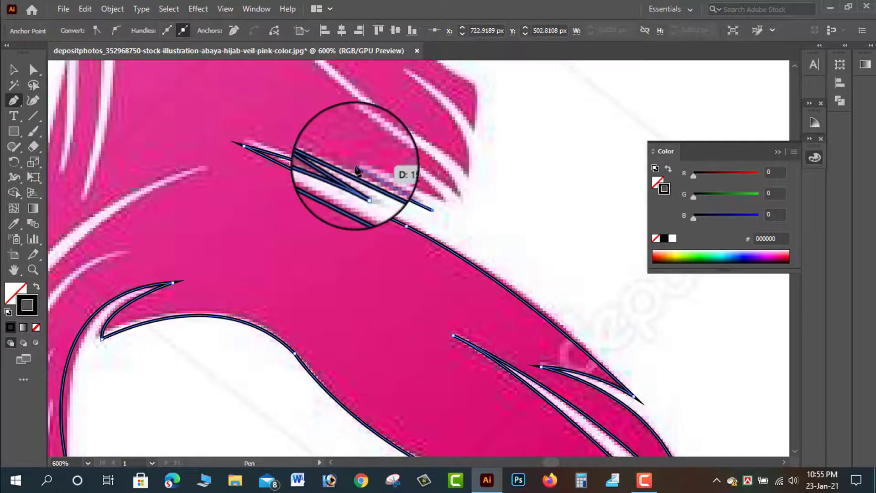
pyautogui.click(450, 201)
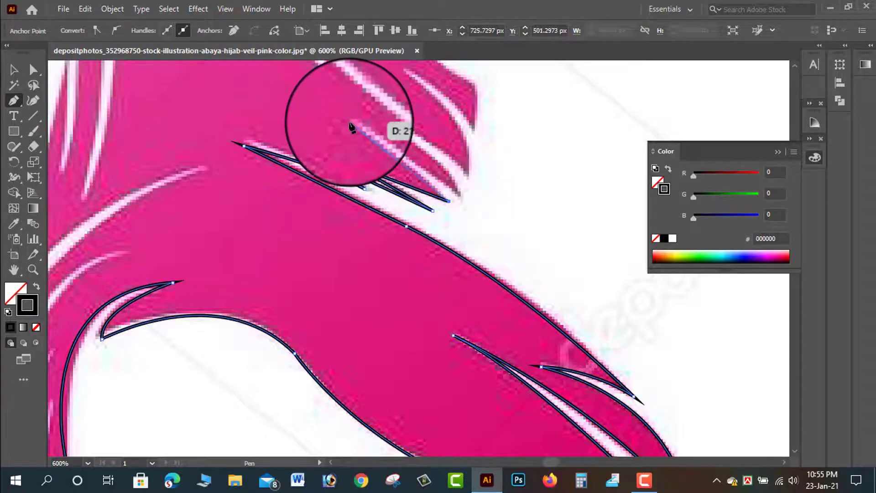
pyautogui.click(350, 123)
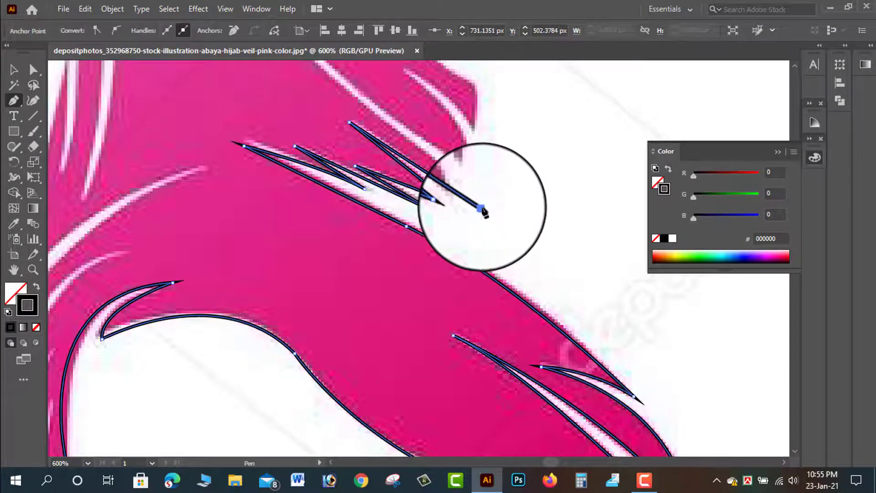
# - Close off the streak shape and trace up the long streak to a sharp tip
pyautogui.moveTo(483, 213); pyautogui.dragTo(542, 315)
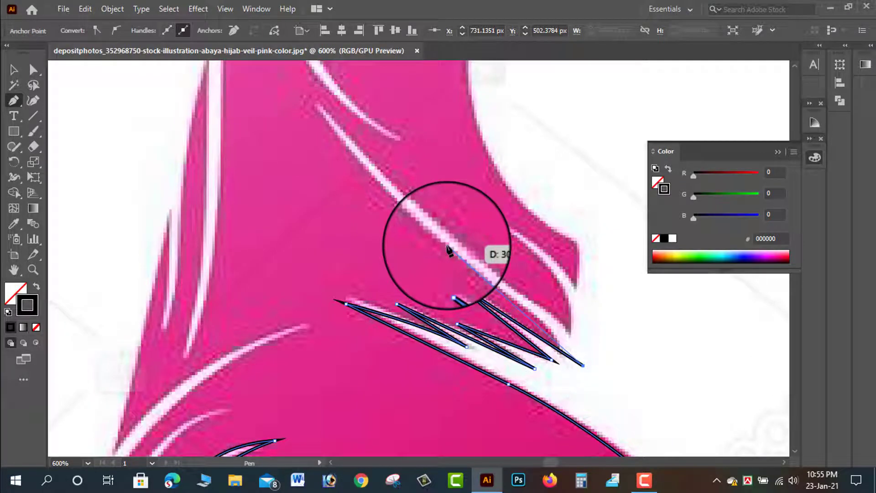
pyautogui.click(444, 244)
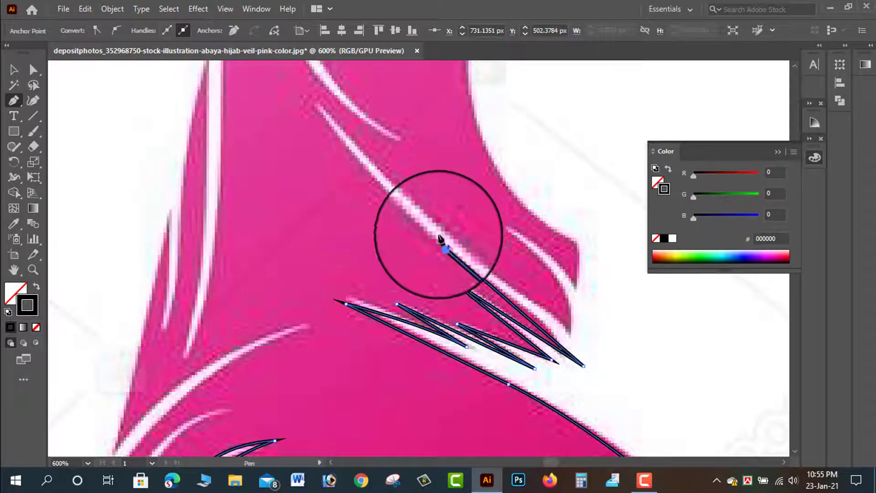
pyautogui.moveTo(444, 244); pyautogui.dragTo(464, 353)
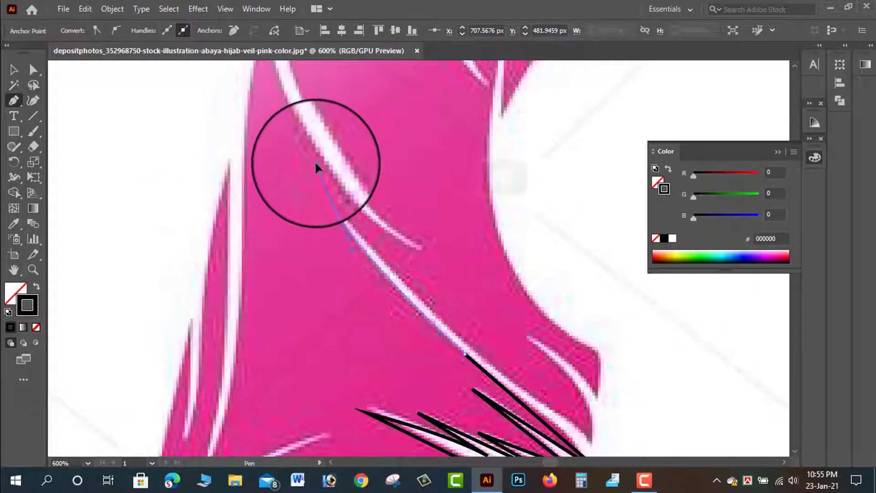
pyautogui.moveTo(335, 207); pyautogui.dragTo(314, 155)
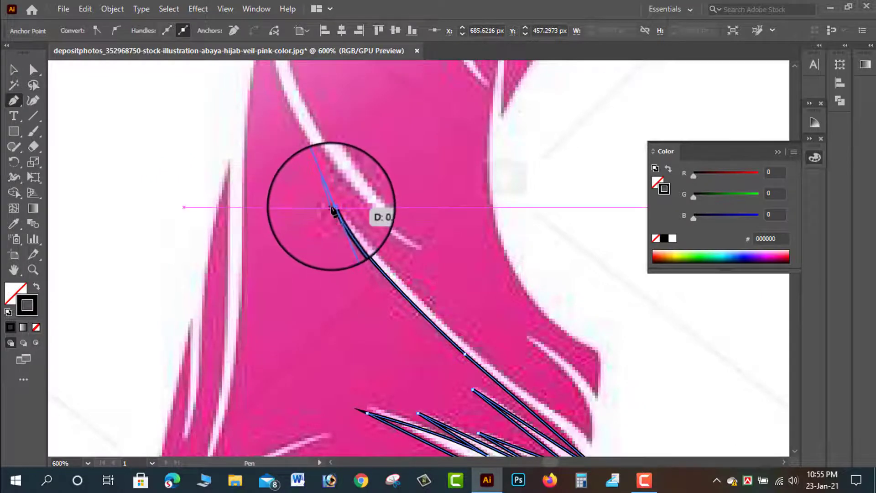
pyautogui.click(335, 210)
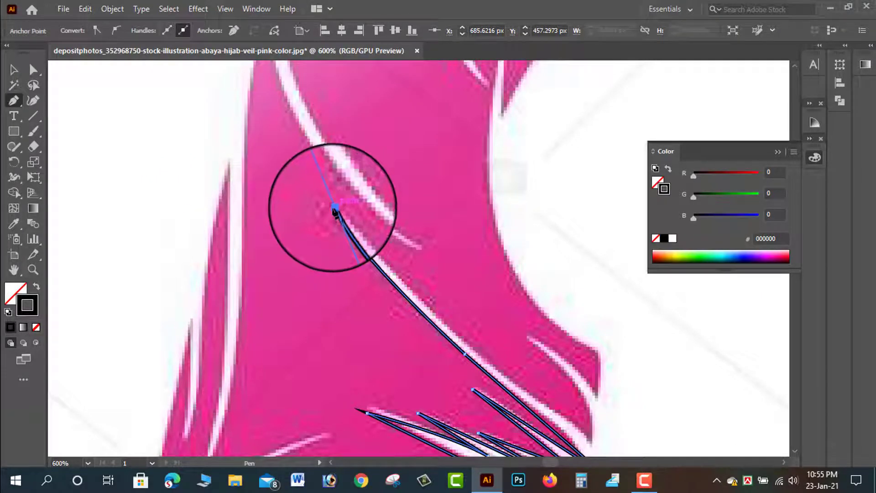
pyautogui.click(334, 207)
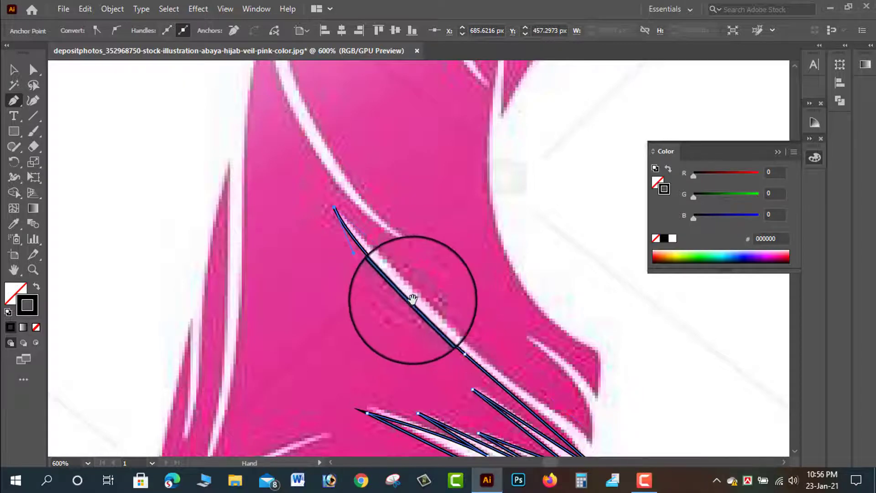
pyautogui.moveTo(469, 289)
pyautogui.mouseDown()
pyautogui.moveTo(433, 270)
pyautogui.moveTo(392, 212)
pyautogui.mouseUp()
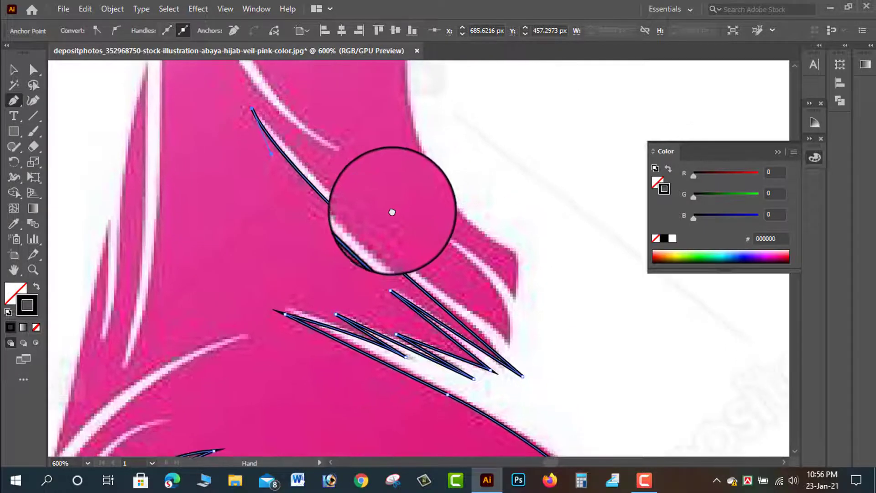
# - Curve the outline down the long streak and around the small hooked flap
pyautogui.moveTo(380, 256)
pyautogui.mouseDown()
pyautogui.moveTo(391, 253)
pyautogui.moveTo(379, 239)
pyautogui.mouseUp()
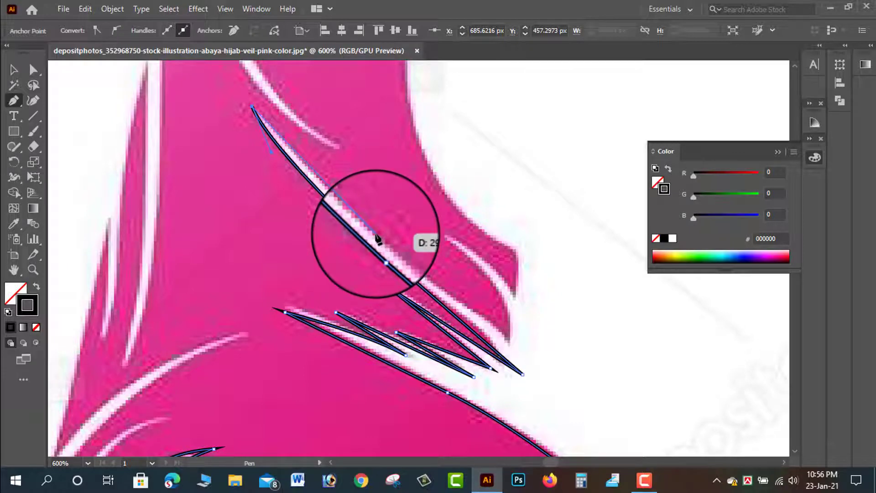
pyautogui.moveTo(436, 283)
pyautogui.mouseDown()
pyautogui.moveTo(486, 322)
pyautogui.moveTo(511, 324)
pyautogui.moveTo(520, 372)
pyautogui.moveTo(461, 249)
pyautogui.mouseUp()
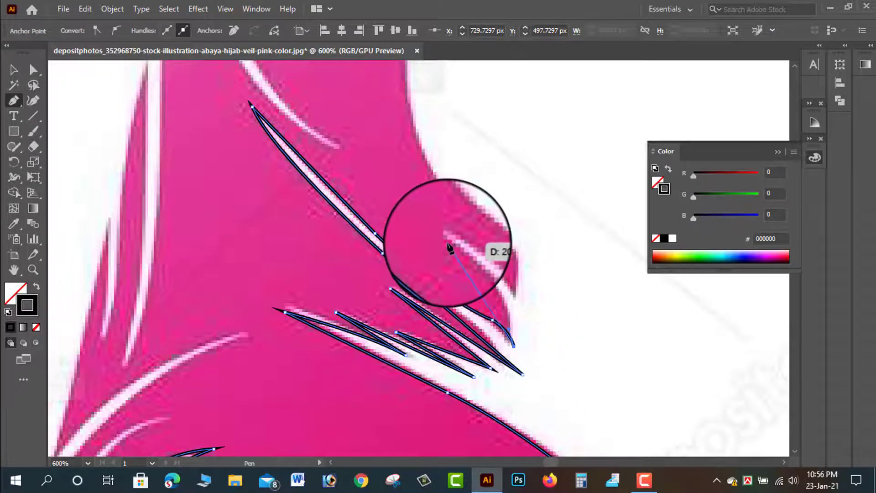
pyautogui.click(447, 242)
pyautogui.moveTo(385, 214); pyautogui.dragTo(371, 199)
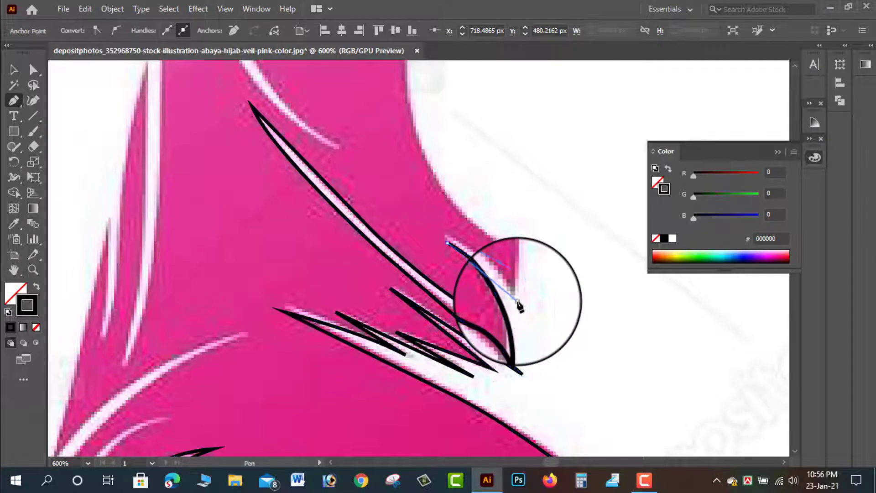
pyautogui.moveTo(517, 300); pyautogui.dragTo(535, 349)
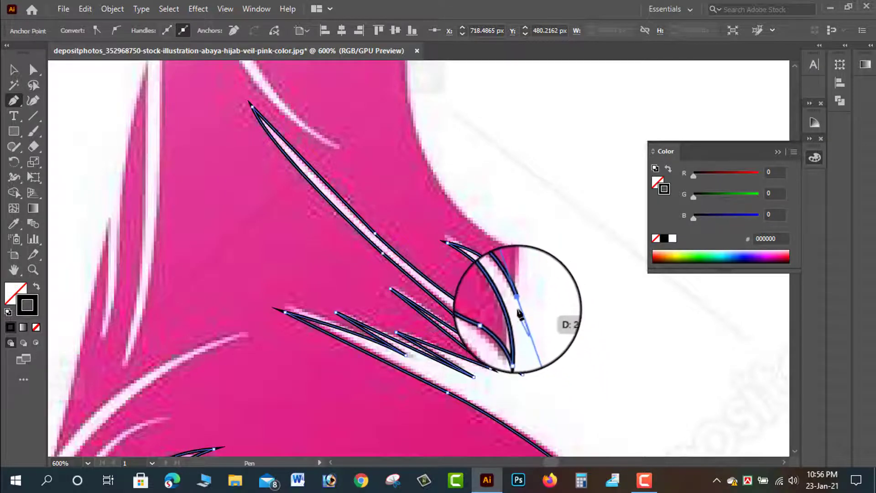
pyautogui.moveTo(519, 306); pyautogui.dragTo(520, 262)
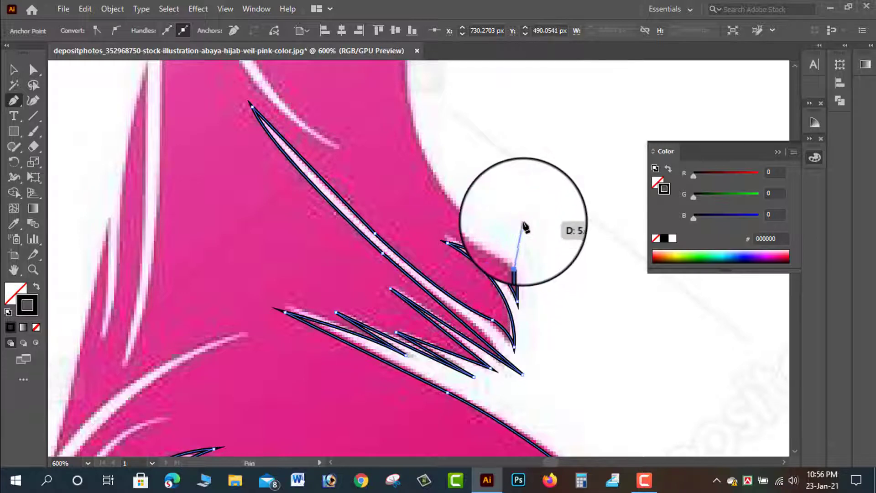
pyautogui.moveTo(520, 259); pyautogui.dragTo(367, 406)
# - Trace the veil's pointed pink hood tip and across the hood top with corner anchors
pyautogui.hotkey('ctrl', '-')
pyautogui.hotkey('ctrl', '-')
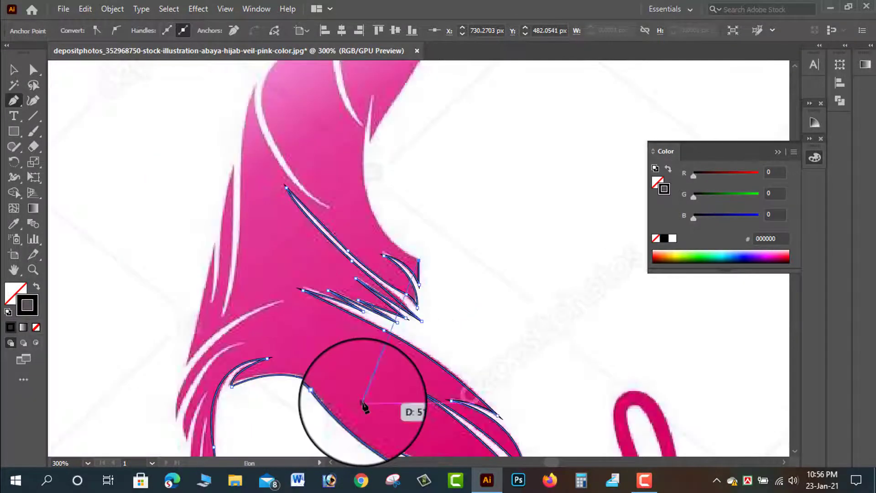
pyautogui.moveTo(456, 284)
pyautogui.mouseDown()
pyautogui.moveTo(295, 375)
pyautogui.moveTo(248, 417)
pyautogui.mouseUp()
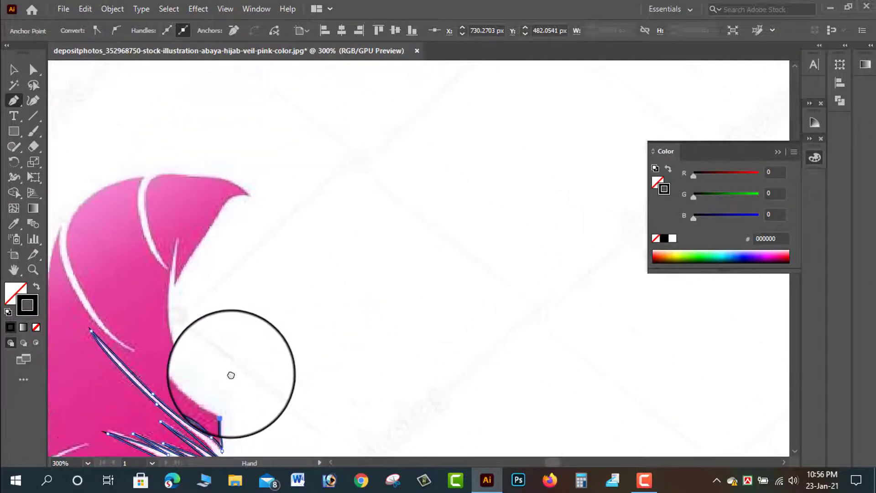
pyautogui.moveTo(171, 244)
pyautogui.mouseDown()
pyautogui.moveTo(176, 131)
pyautogui.moveTo(206, 108)
pyautogui.mouseUp()
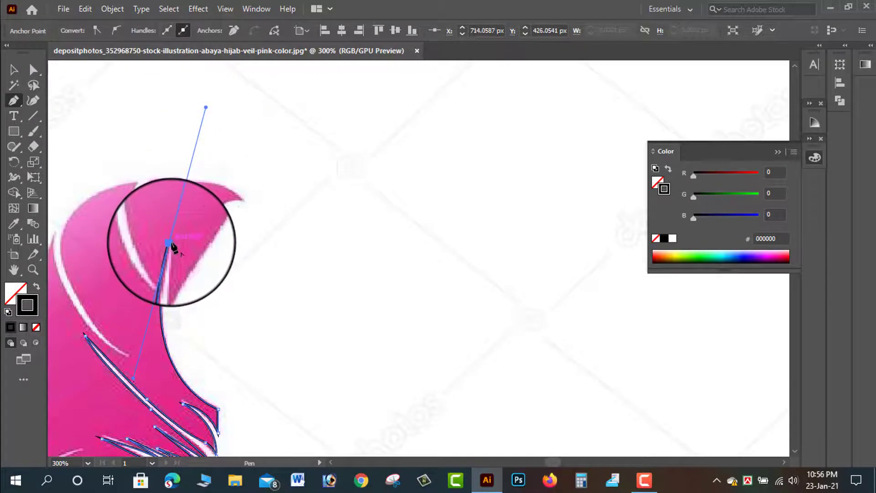
pyautogui.click(172, 259)
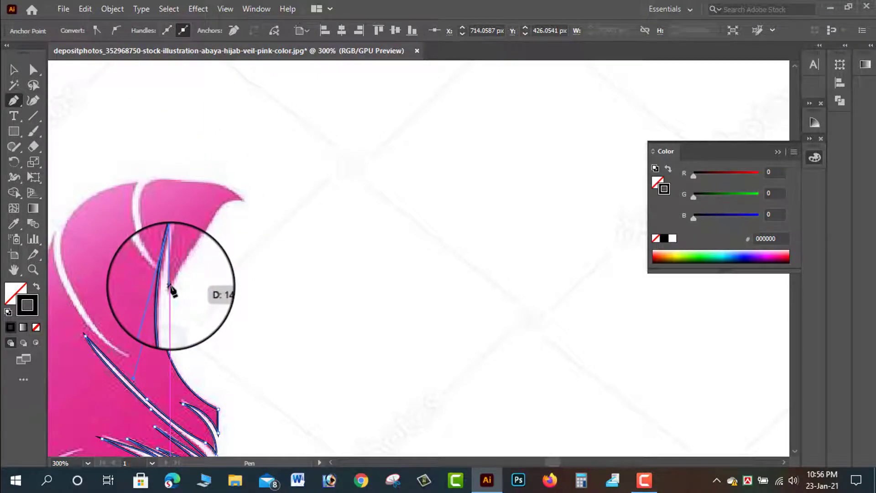
pyautogui.click(170, 287)
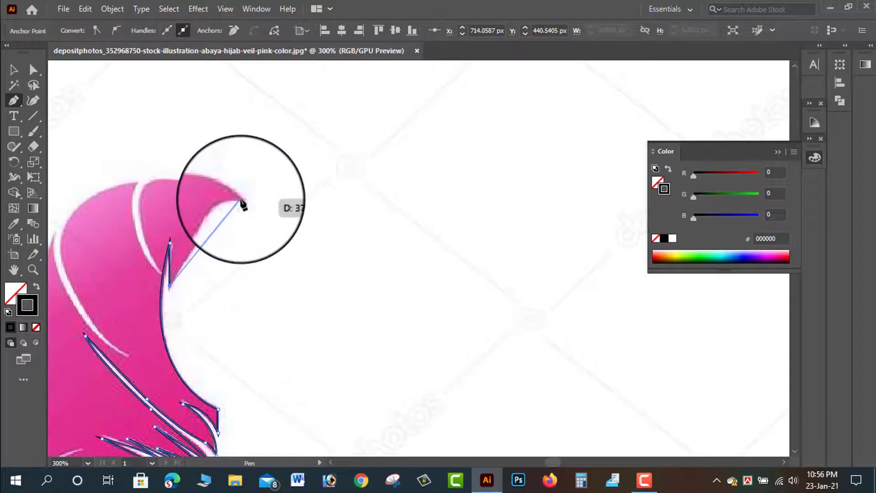
pyautogui.moveTo(233, 195)
pyautogui.mouseDown()
pyautogui.moveTo(268, 215)
pyautogui.moveTo(246, 207)
pyautogui.moveTo(416, 234)
pyautogui.mouseUp()
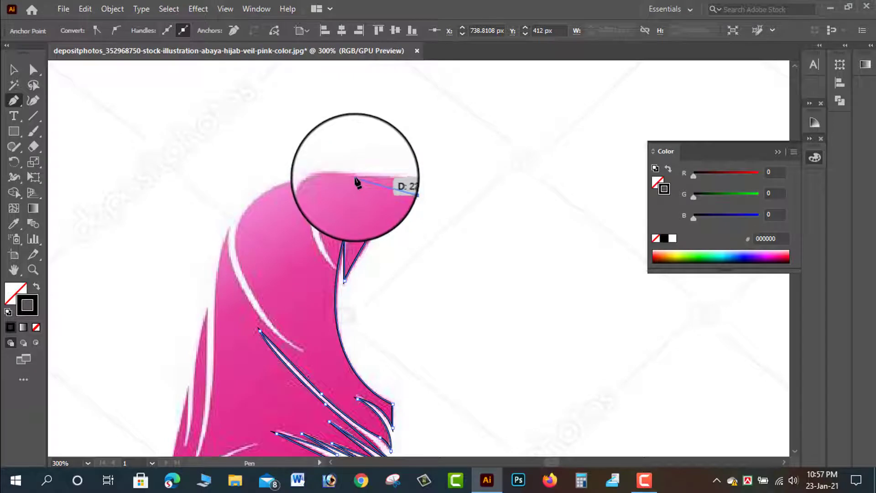
pyautogui.moveTo(315, 183); pyautogui.dragTo(314, 187)
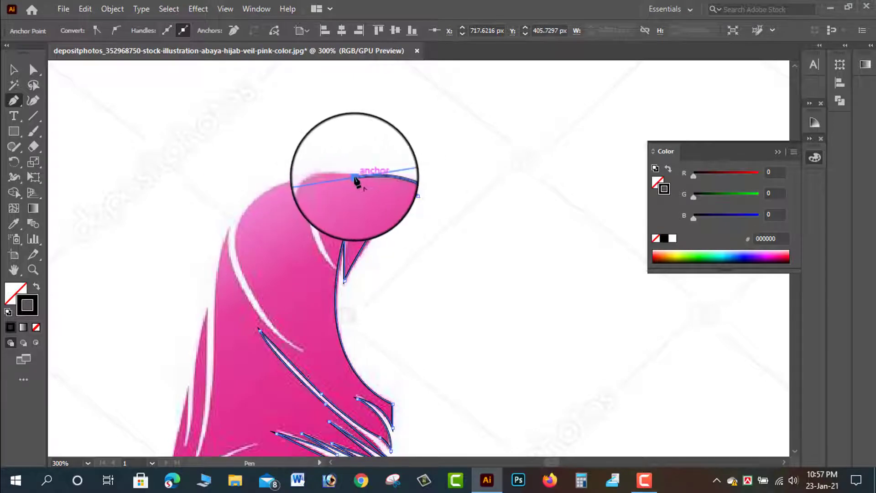
pyautogui.moveTo(337, 249)
pyautogui.mouseDown()
pyautogui.moveTo(335, 270)
pyautogui.moveTo(385, 376)
pyautogui.mouseUp()
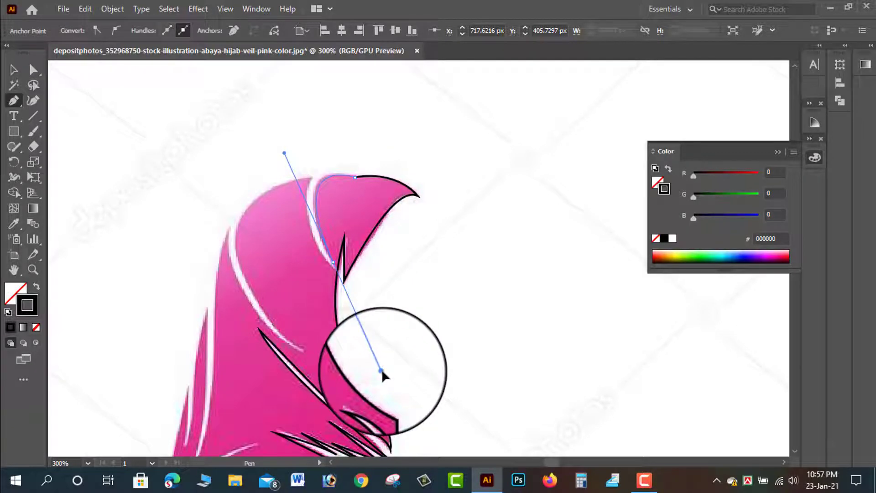
pyautogui.click(333, 262)
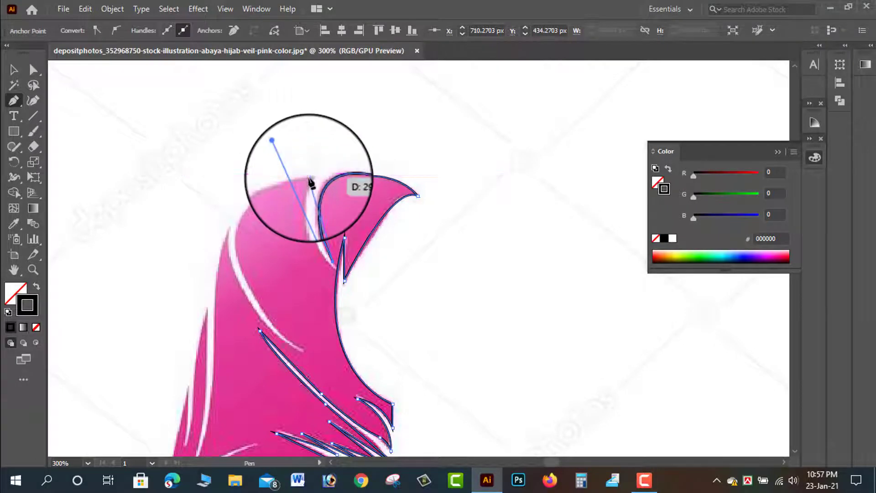
pyautogui.moveTo(310, 182)
pyautogui.mouseDown()
pyautogui.moveTo(316, 125)
pyautogui.moveTo(313, 176)
pyautogui.mouseUp()
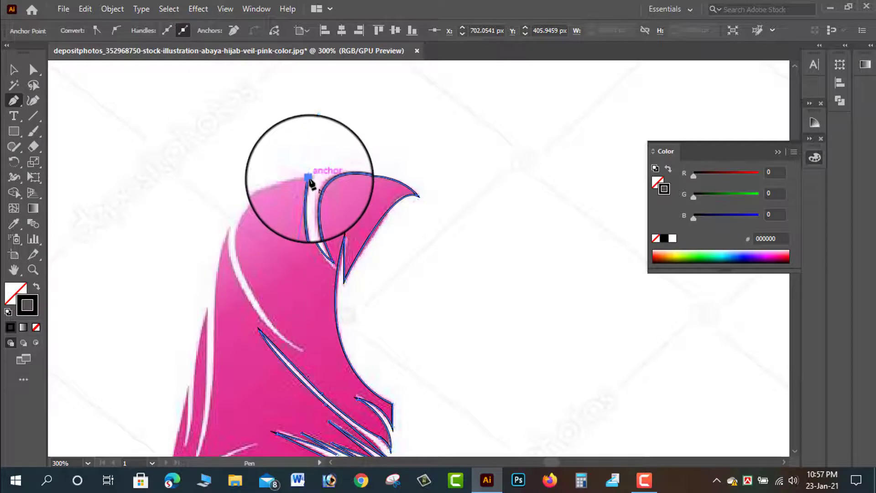
# - Outline the hood's left side to the inner white slit and start a new upper-left path
pyautogui.scroll(-1, 293, 207)
pyautogui.scroll(-2, 292, 207)
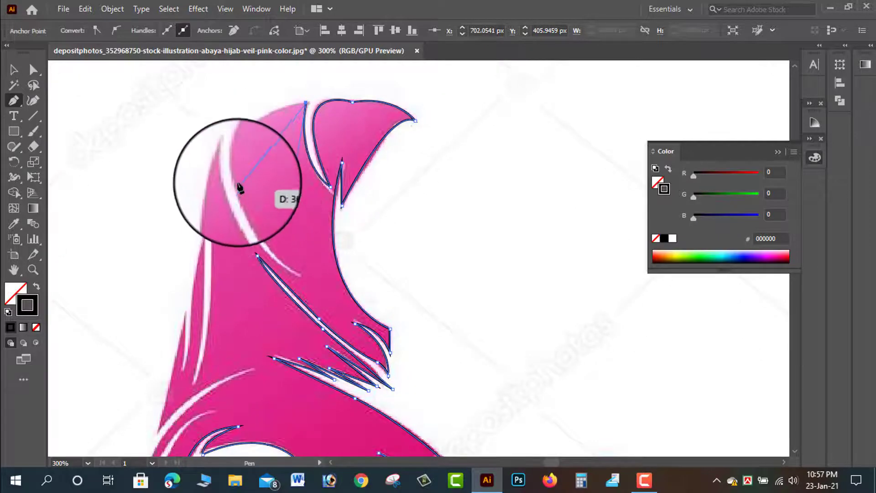
pyautogui.moveTo(235, 180); pyautogui.dragTo(242, 250)
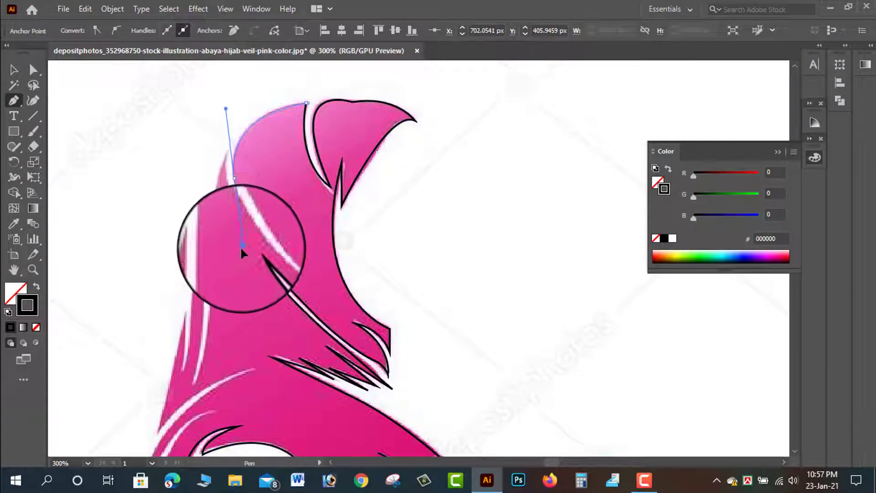
pyautogui.click(234, 177)
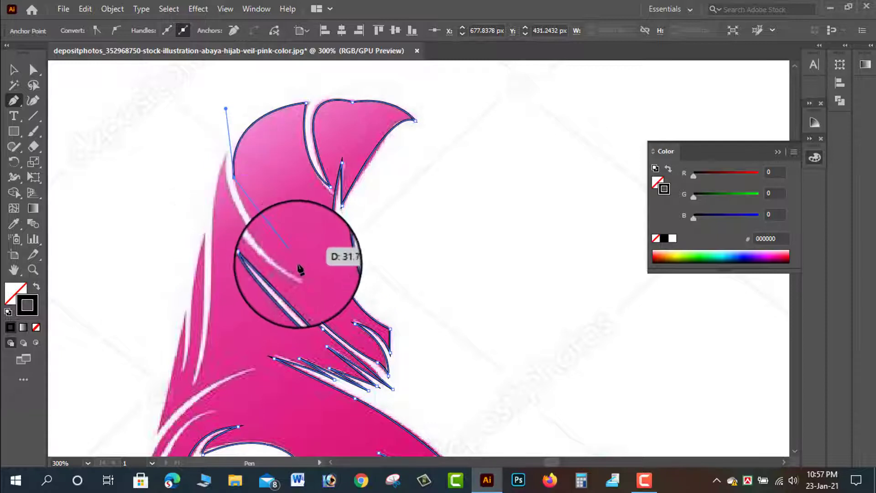
pyautogui.click(255, 253)
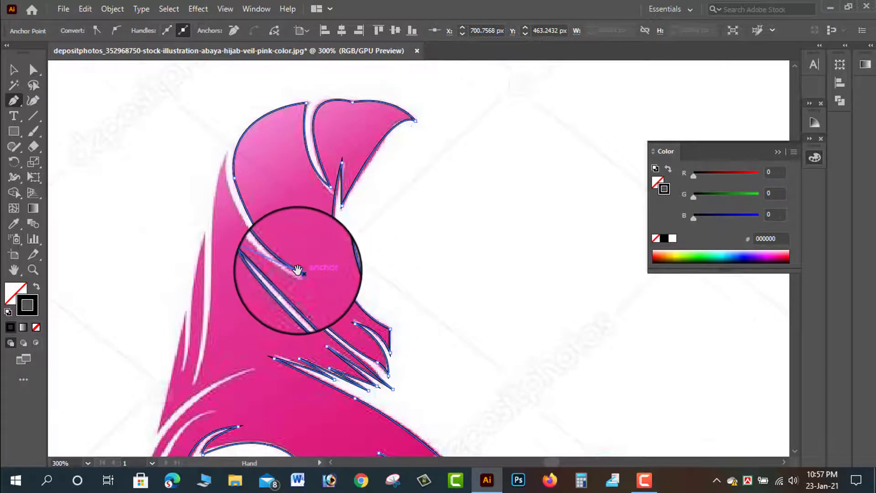
pyautogui.moveTo(298, 274); pyautogui.dragTo(379, 392)
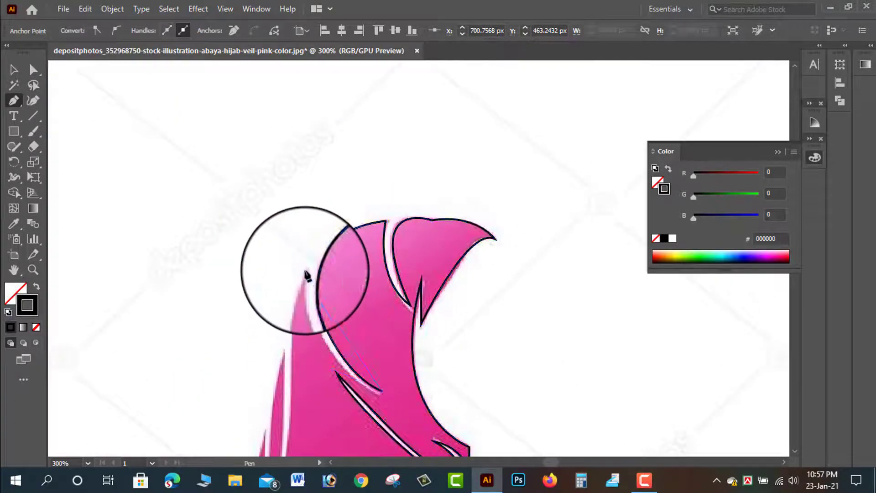
pyautogui.moveTo(305, 271)
pyautogui.mouseDown()
pyautogui.moveTo(295, 200)
pyautogui.moveTo(303, 293)
pyautogui.mouseUp()
pyautogui.scroll(-5, 303, 293)
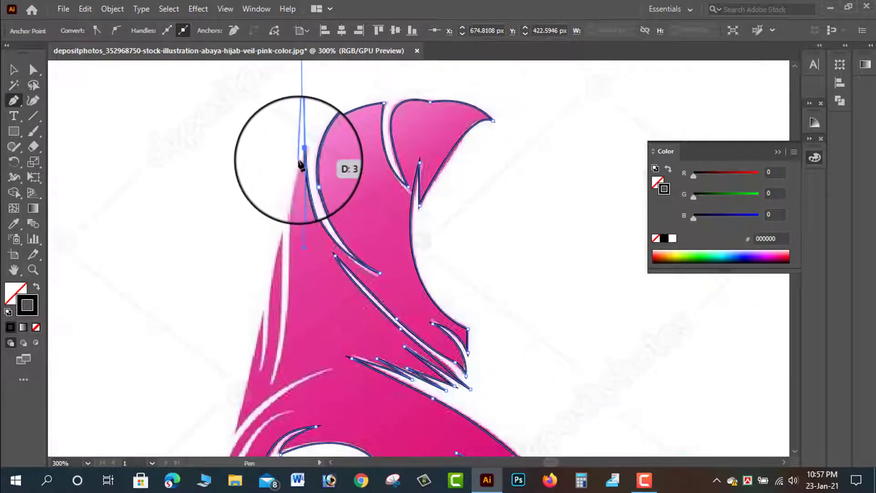
# - Continue the outline down the veil's upper left edge with curved anchors
pyautogui.moveTo(301, 164); pyautogui.dragTo(303, 153)
pyautogui.moveTo(289, 267); pyautogui.dragTo(297, 377)
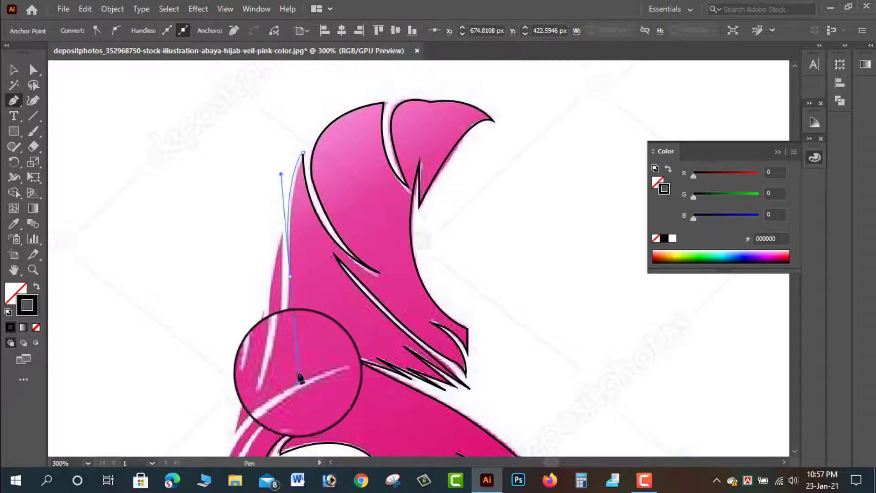
pyautogui.moveTo(298, 377)
pyautogui.mouseDown()
pyautogui.moveTo(290, 279)
pyautogui.moveTo(300, 234)
pyautogui.moveTo(275, 274)
pyautogui.moveTo(297, 234)
pyautogui.mouseUp()
pyautogui.scroll(-5, 311, 274)
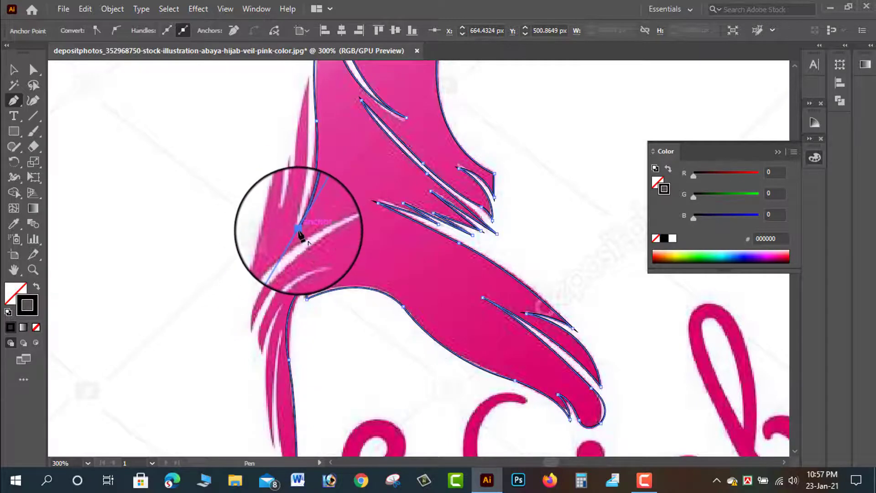
pyautogui.moveTo(309, 191)
pyautogui.mouseDown()
pyautogui.moveTo(320, 310)
pyautogui.moveTo(316, 130)
pyautogui.mouseUp()
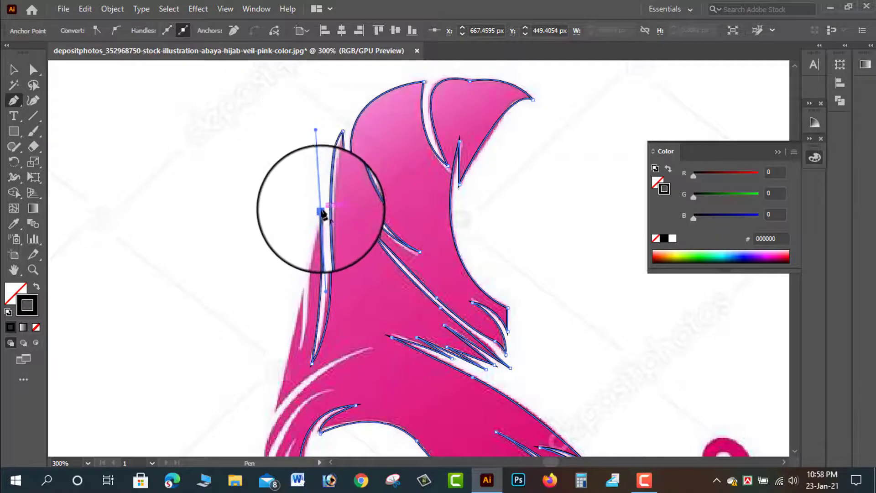
# - Curve the path along the left white streak to enclose the thin sliver
pyautogui.scroll(-3, 323, 213)
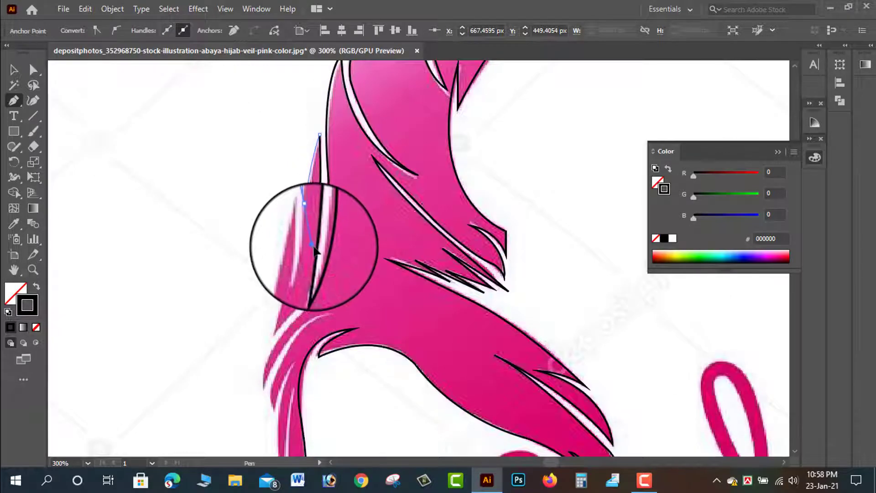
pyautogui.click(315, 250)
pyautogui.moveTo(314, 263); pyautogui.dragTo(309, 225)
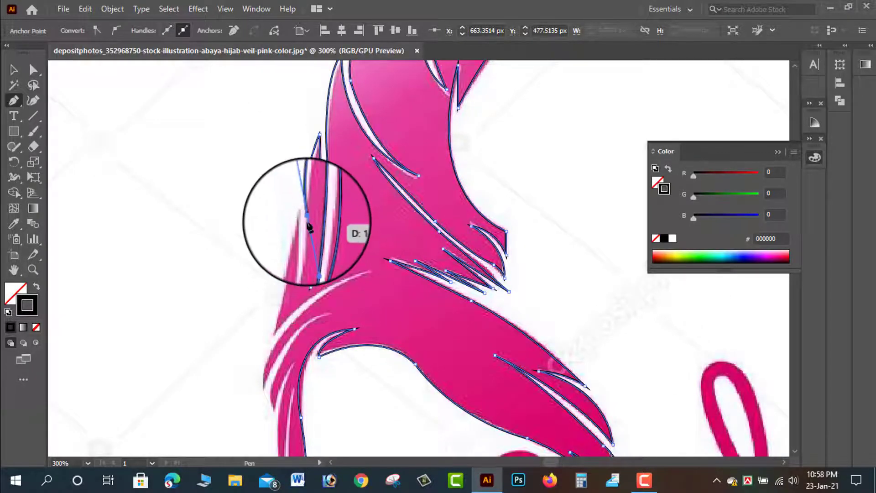
pyautogui.moveTo(305, 273)
pyautogui.mouseDown()
pyautogui.moveTo(284, 294)
pyautogui.moveTo(285, 311)
pyautogui.moveTo(296, 234)
pyautogui.mouseUp()
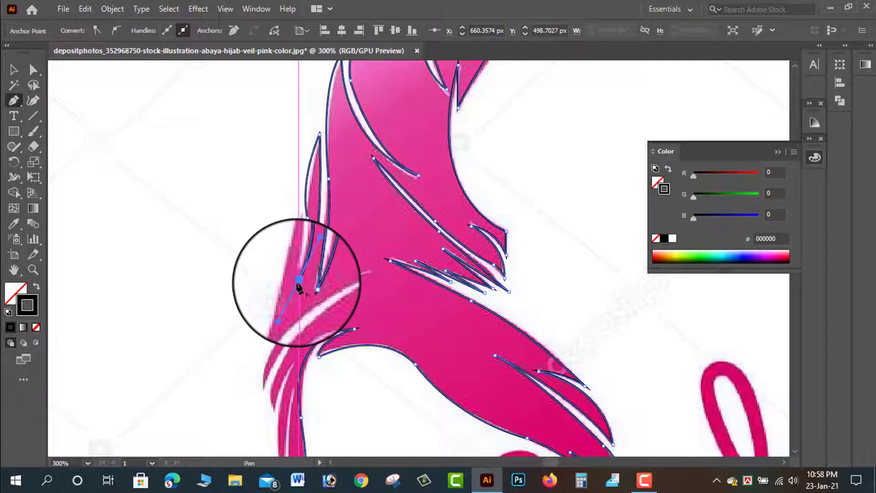
pyautogui.moveTo(297, 233)
pyautogui.mouseDown()
pyautogui.moveTo(288, 199)
pyautogui.moveTo(301, 283)
pyautogui.moveTo(277, 245)
pyautogui.mouseUp()
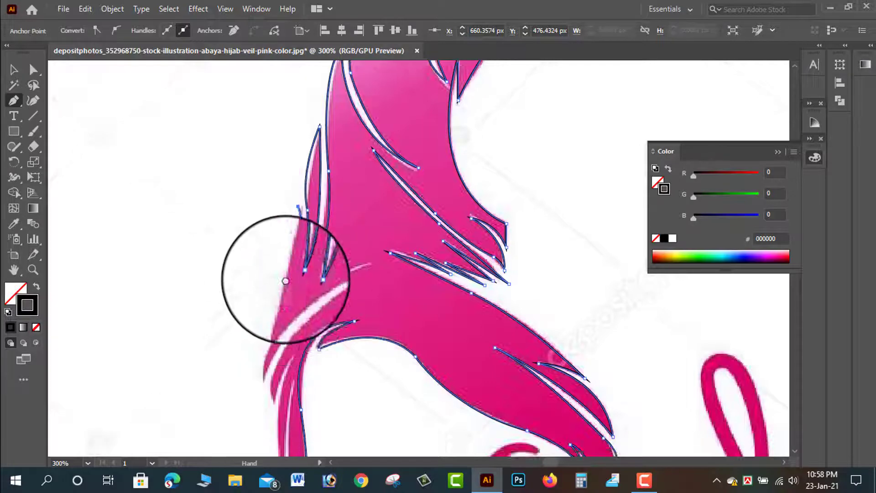
# - Trace the inner streak and the long left streak with smooth curved anchors
pyautogui.scroll(-4, 283, 274)
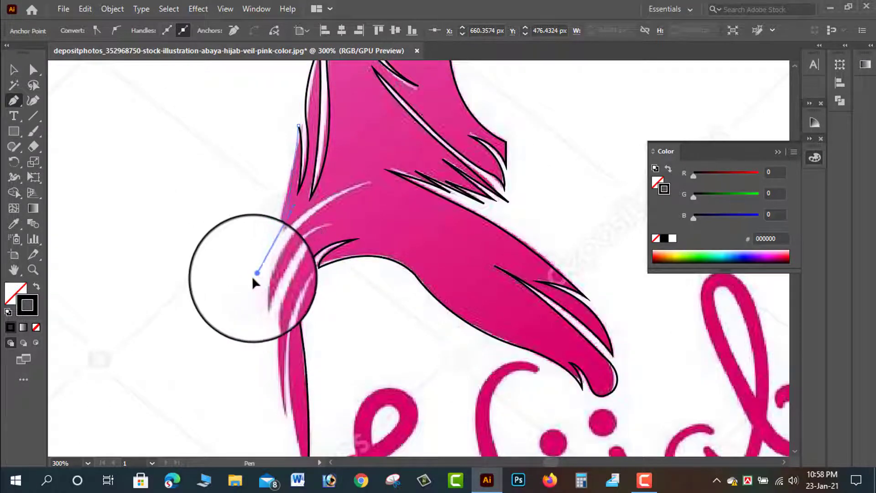
pyautogui.moveTo(277, 245); pyautogui.dragTo(259, 287)
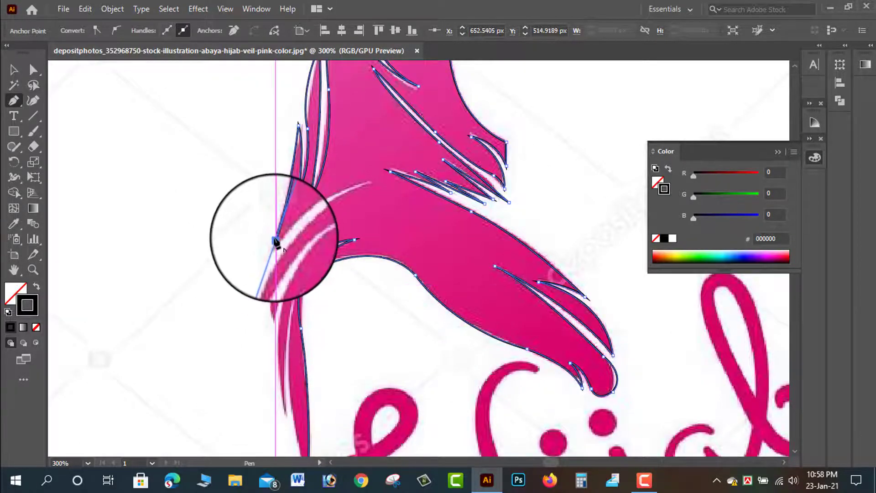
pyautogui.moveTo(275, 239)
pyautogui.mouseDown()
pyautogui.moveTo(346, 196)
pyautogui.moveTo(429, 176)
pyautogui.mouseUp()
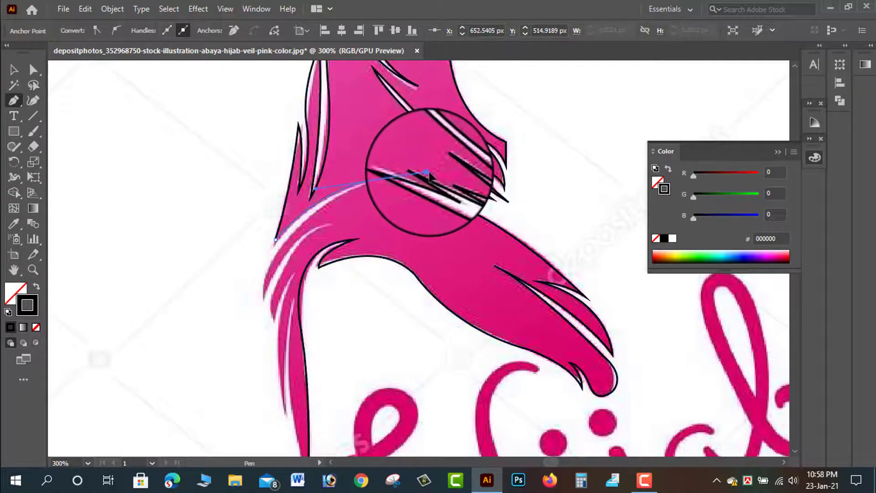
pyautogui.click(371, 180)
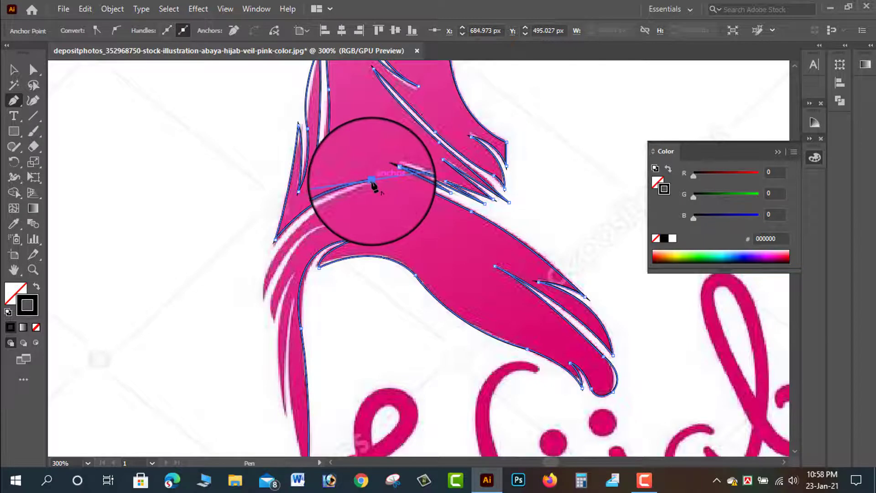
pyautogui.moveTo(352, 254); pyautogui.dragTo(362, 205)
pyautogui.moveTo(270, 256); pyautogui.dragTo(275, 258)
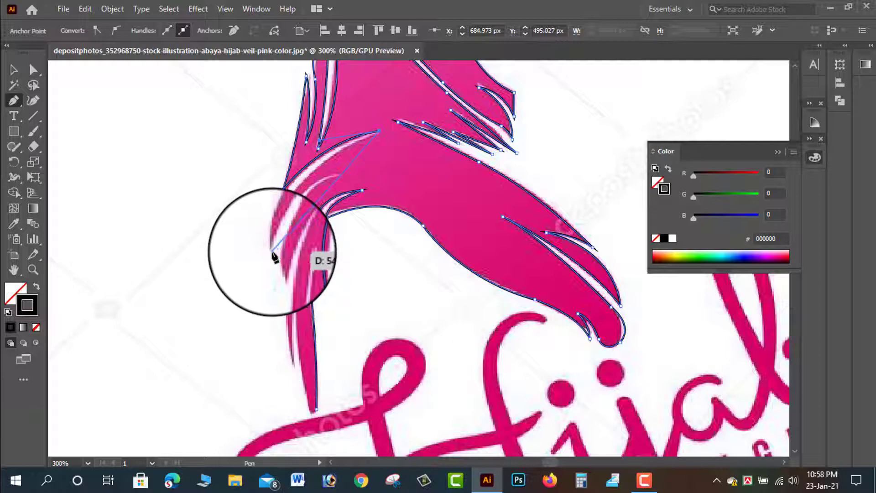
pyautogui.moveTo(272, 252); pyautogui.dragTo(277, 325)
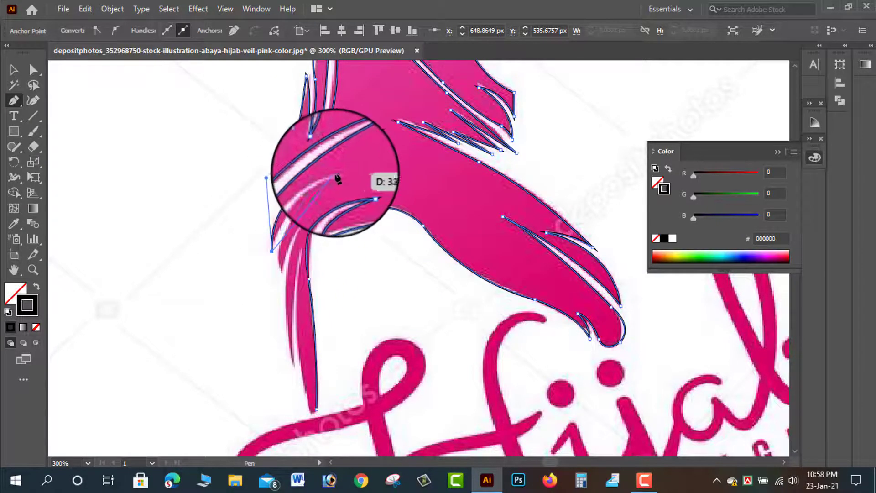
pyautogui.moveTo(344, 175); pyautogui.dragTo(401, 172)
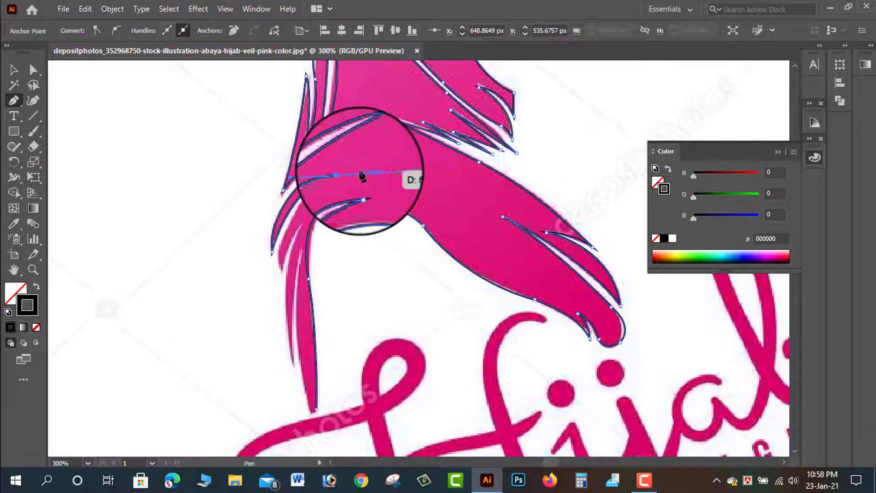
pyautogui.moveTo(342, 175)
pyautogui.mouseDown()
pyautogui.moveTo(281, 269)
pyautogui.moveTo(281, 346)
pyautogui.moveTo(292, 243)
pyautogui.moveTo(316, 223)
pyautogui.moveTo(305, 230)
pyautogui.mouseUp()
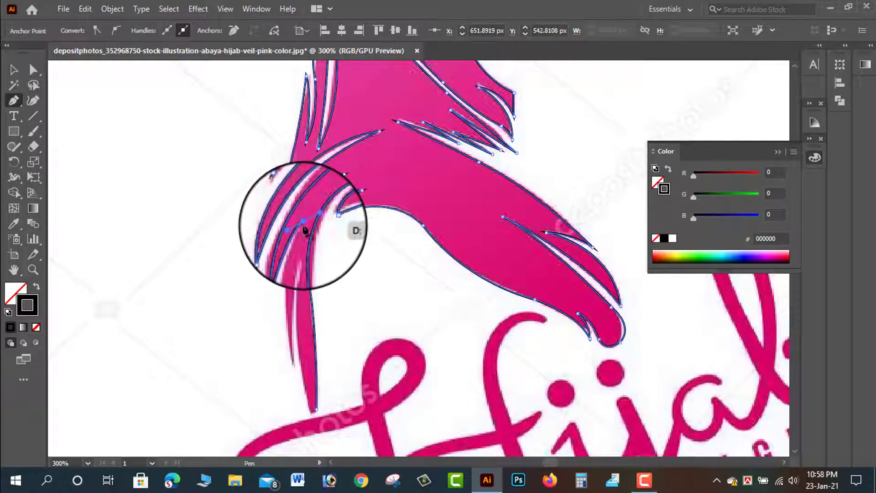
# - Follow the left strands down to the veil's bottom tip, then switch to the Selection tool
pyautogui.moveTo(303, 268); pyautogui.dragTo(306, 116)
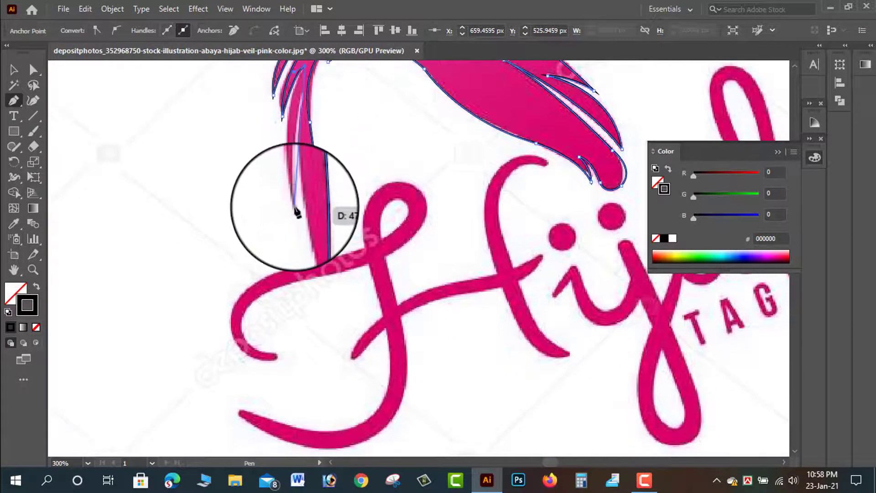
pyautogui.click(310, 272)
pyautogui.moveTo(315, 298); pyautogui.dragTo(310, 313)
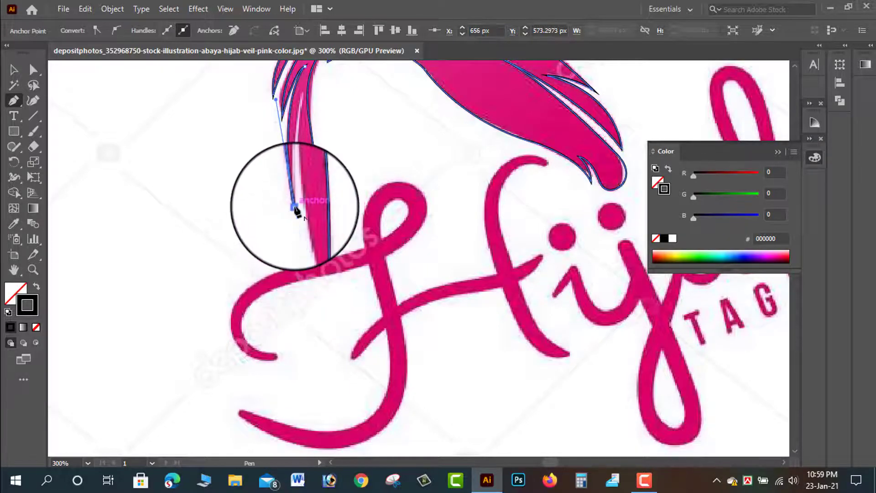
pyautogui.scroll(5, 297, 211)
pyautogui.click(212, 227)
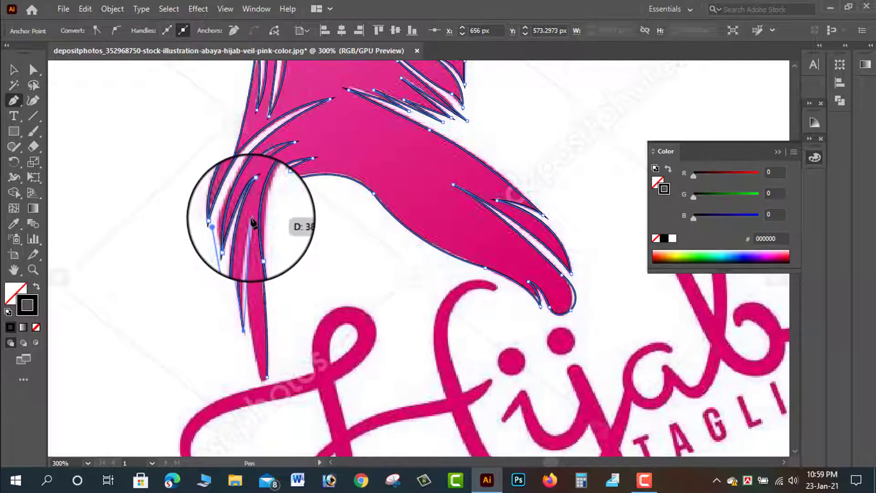
pyautogui.click(258, 181)
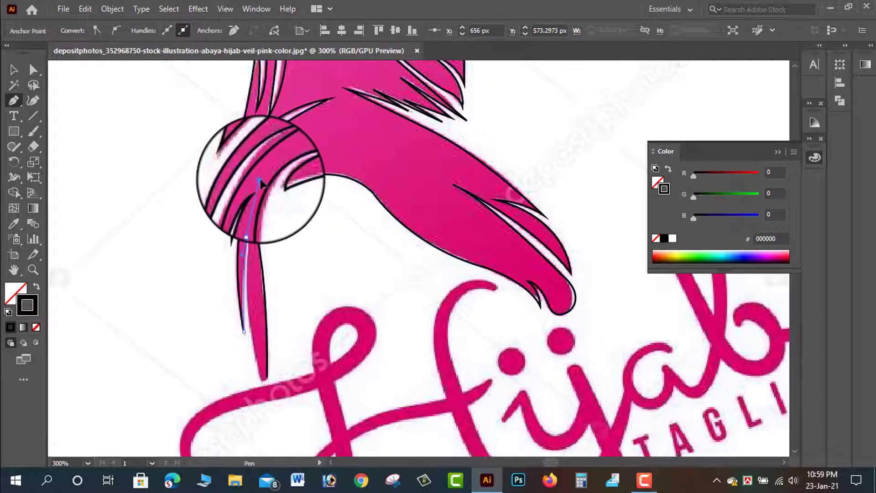
pyautogui.moveTo(261, 182); pyautogui.dragTo(268, 180)
pyautogui.scroll(-3, 263, 201)
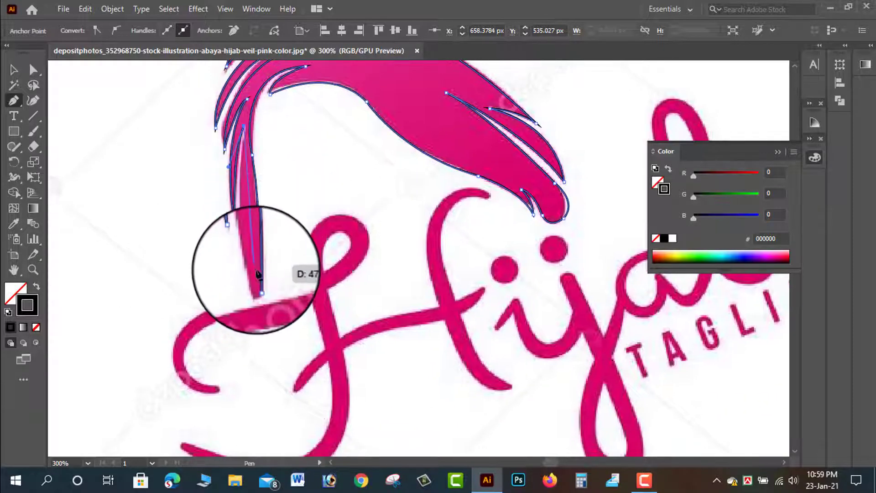
pyautogui.moveTo(260, 283); pyautogui.dragTo(273, 275)
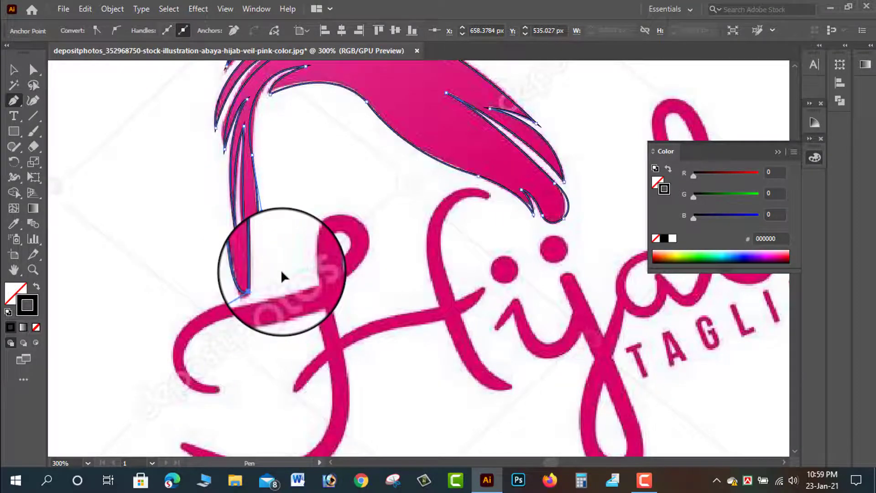
pyautogui.click(16, 72)
# - Select the traced veil paths and swap fill and stroke so they fill solid black with no outline
pyautogui.click(97, 135)
pyautogui.hotkey('ctrl', '-')
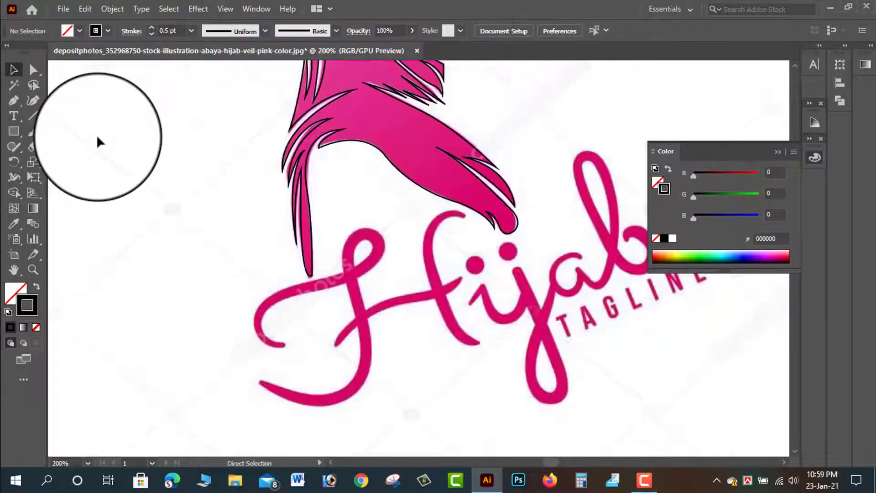
pyautogui.hotkey('ctrl', '-')
pyautogui.moveTo(360, 172)
pyautogui.mouseDown()
pyautogui.moveTo(337, 178)
pyautogui.moveTo(343, 163)
pyautogui.mouseUp()
pyautogui.scroll(-3, 340, 176)
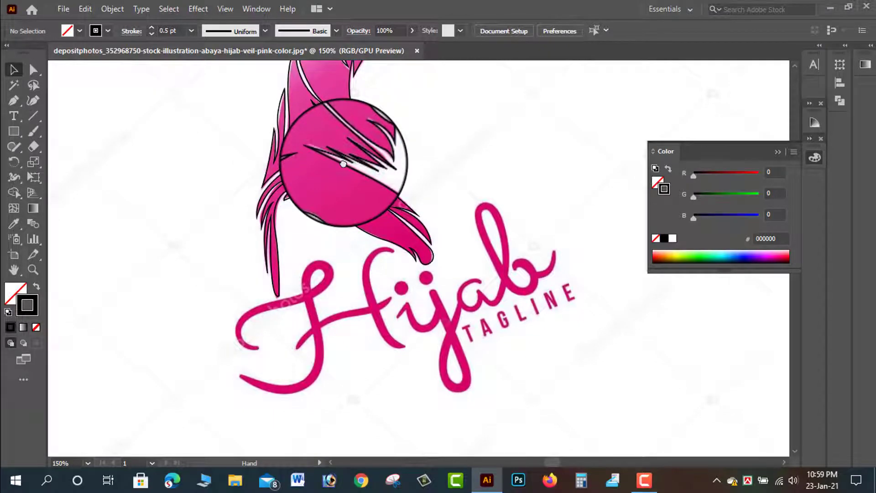
pyautogui.moveTo(344, 163)
pyautogui.mouseDown()
pyautogui.moveTo(337, 190)
pyautogui.moveTo(332, 183)
pyautogui.mouseUp()
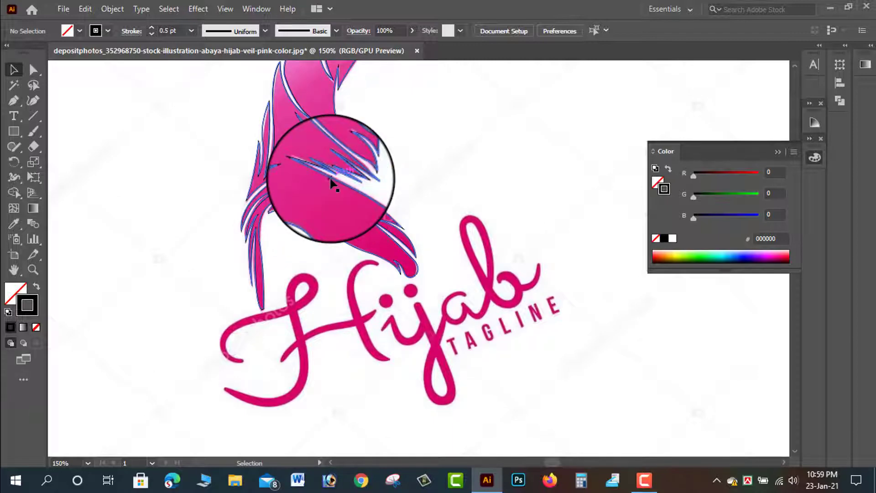
pyautogui.scroll(3, 265, 196)
pyautogui.hscroll(2, 244, 215)
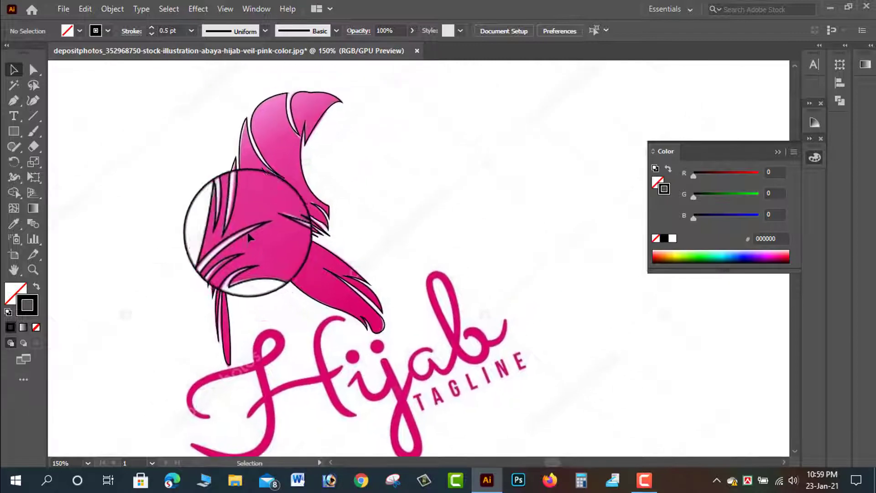
pyautogui.moveTo(156, 82); pyautogui.dragTo(392, 333)
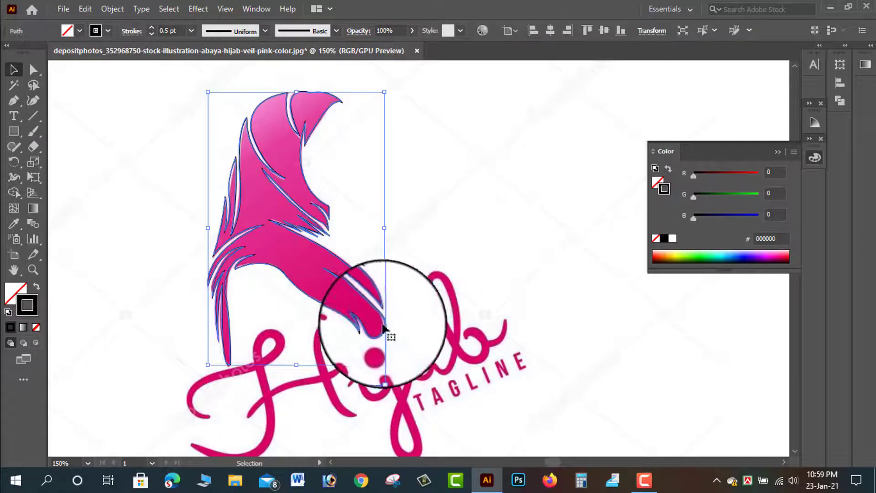
pyautogui.click(36, 287)
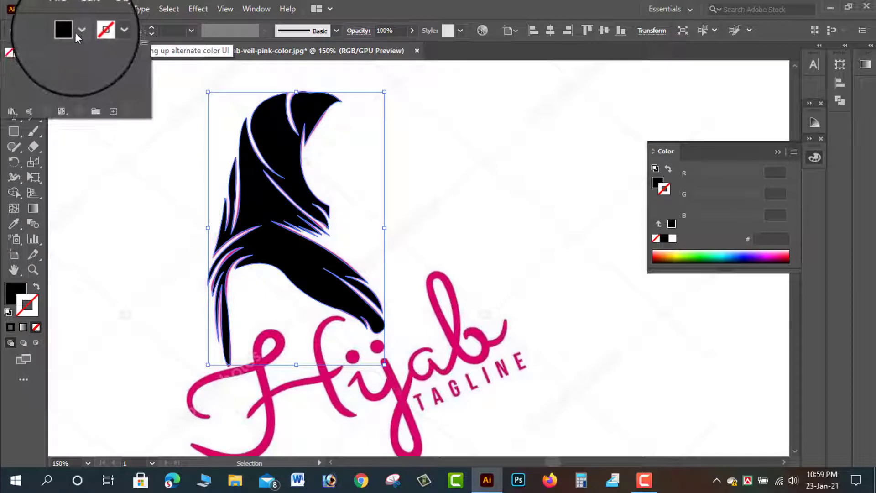
# - Apply a linear gradient to the veil's fill in the Gradient panel
pyautogui.click(33, 208)
pyautogui.click(277, 236)
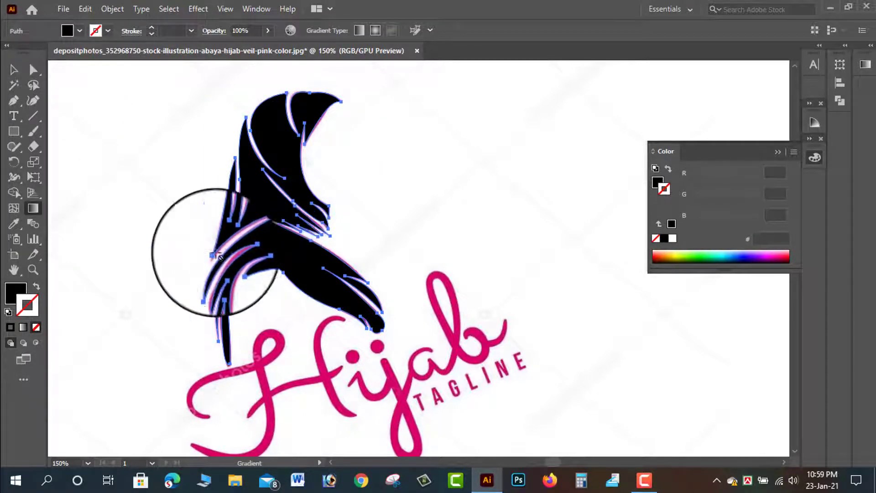
pyautogui.click(14, 294)
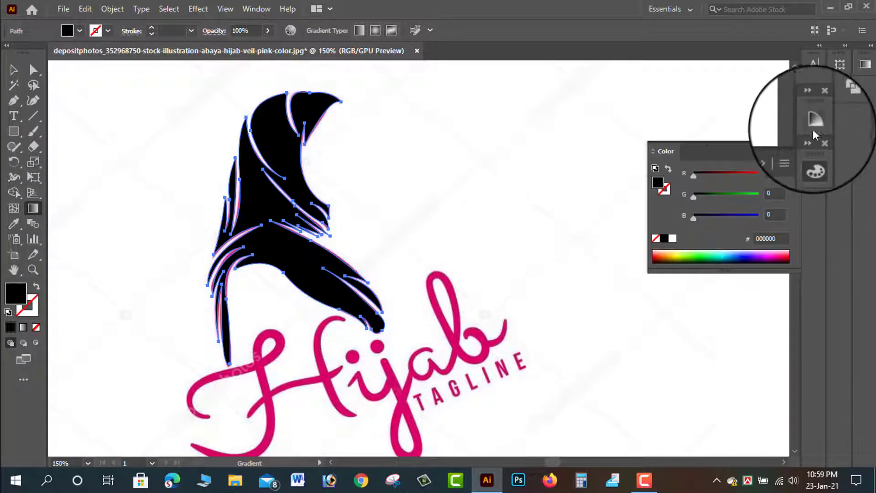
pyautogui.click(869, 68)
pyautogui.click(731, 157)
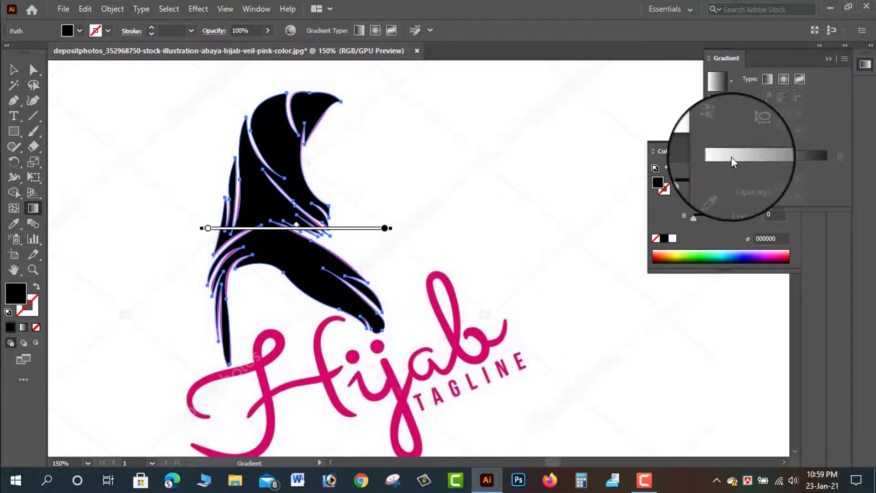
# - Switch the left gradient stop to CMYK and add magenta to make it pink
pyautogui.click(714, 164)
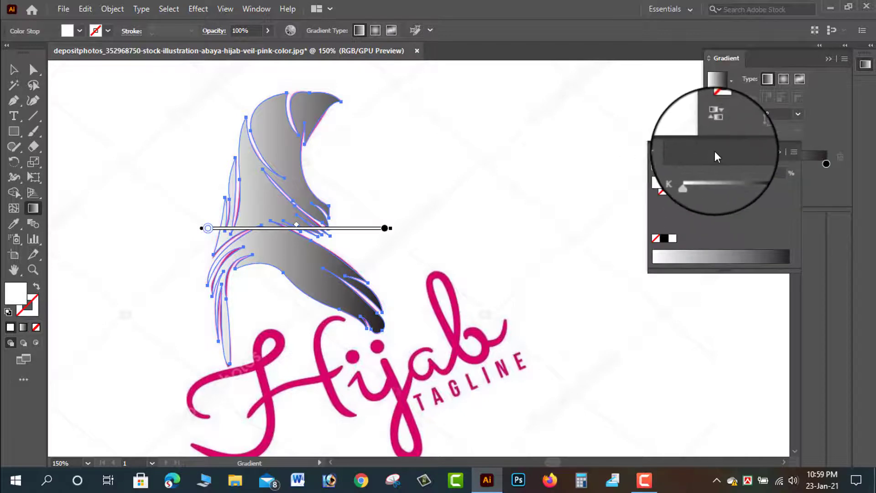
pyautogui.moveTo(714, 145)
pyautogui.mouseDown()
pyautogui.moveTo(604, 96)
pyautogui.moveTo(601, 72)
pyautogui.mouseUp()
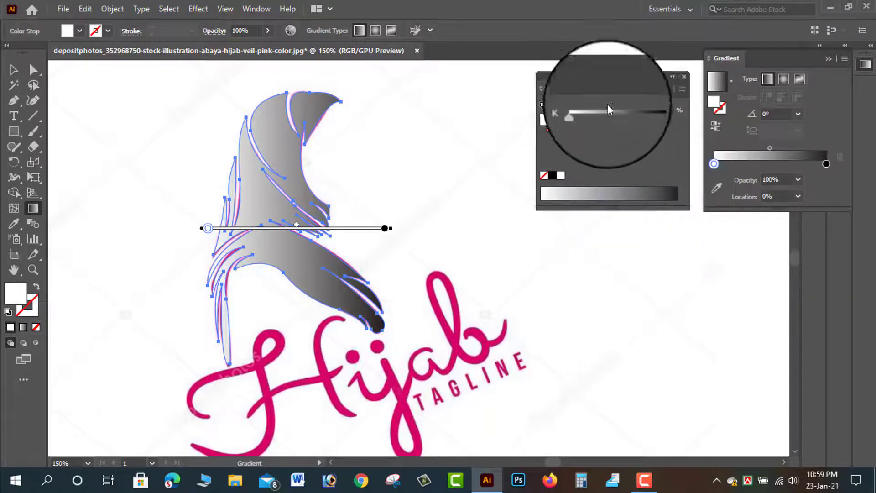
pyautogui.click(683, 88)
pyautogui.click(722, 153)
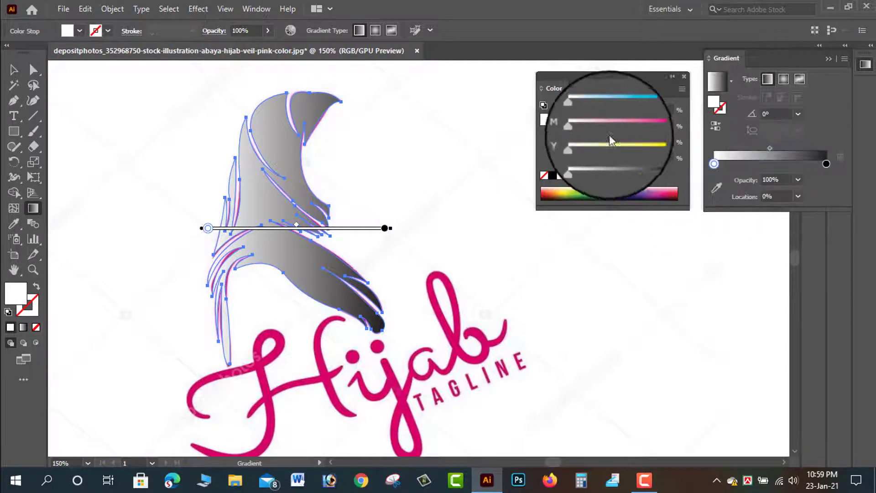
pyautogui.moveTo(610, 135); pyautogui.dragTo(654, 121)
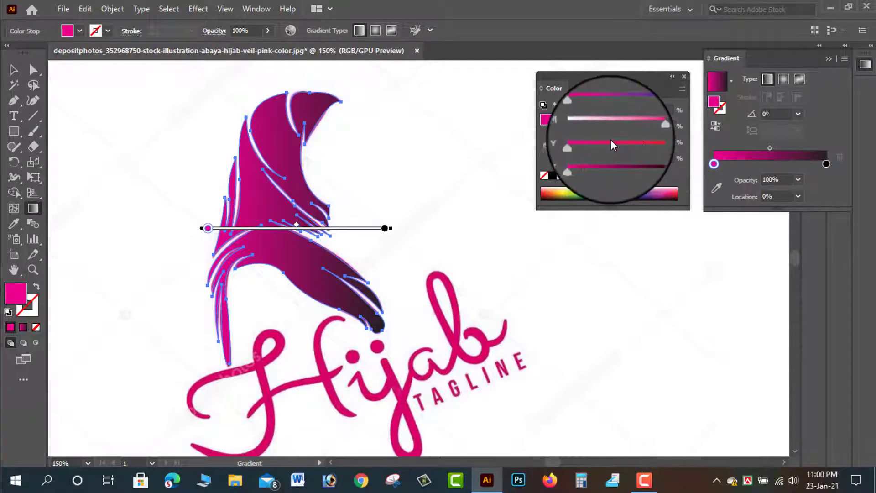
# - Make the right stop a lighter CMYK pink with magenta and a touch of yellow
pyautogui.click(825, 163)
pyautogui.click(682, 89)
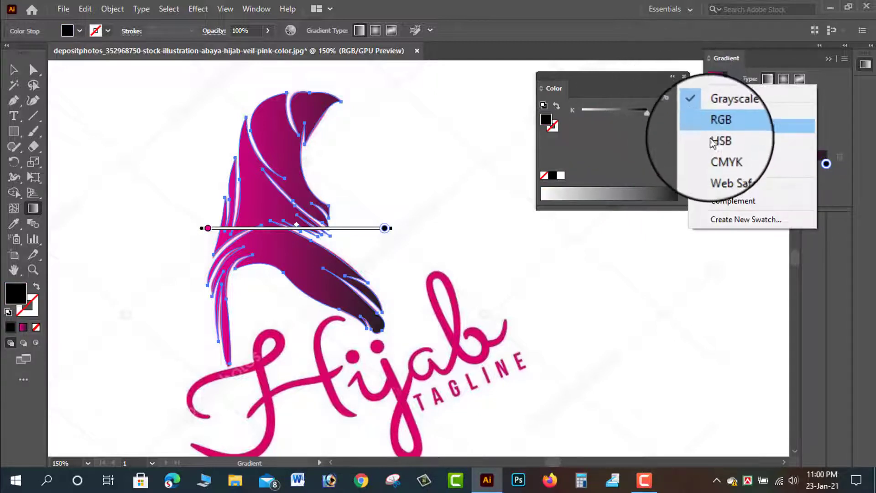
pyautogui.click(715, 155)
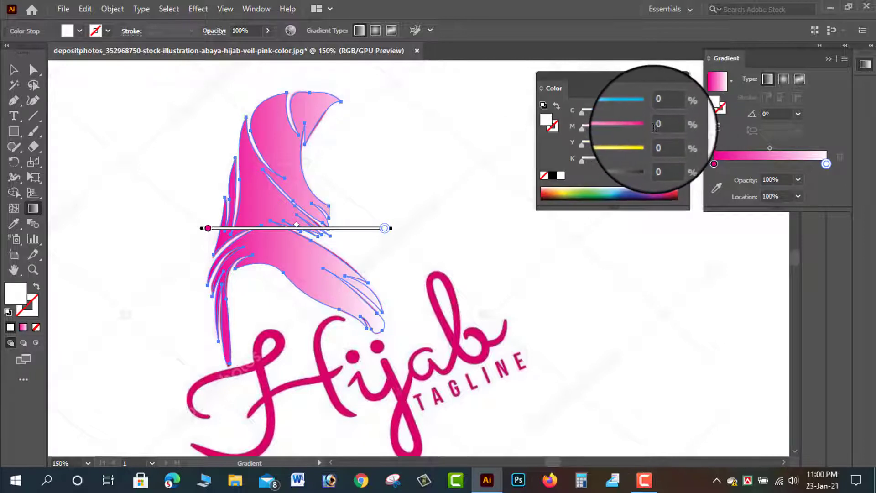
pyautogui.click(644, 127)
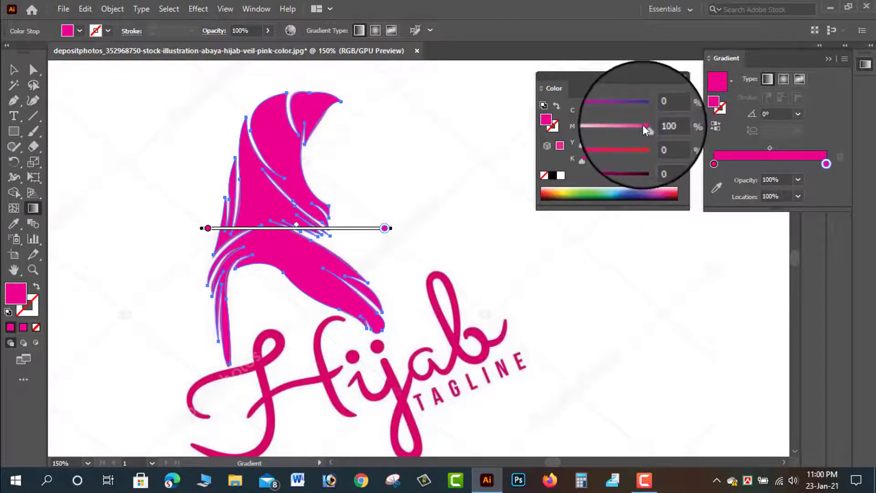
pyautogui.moveTo(585, 142); pyautogui.dragTo(594, 143)
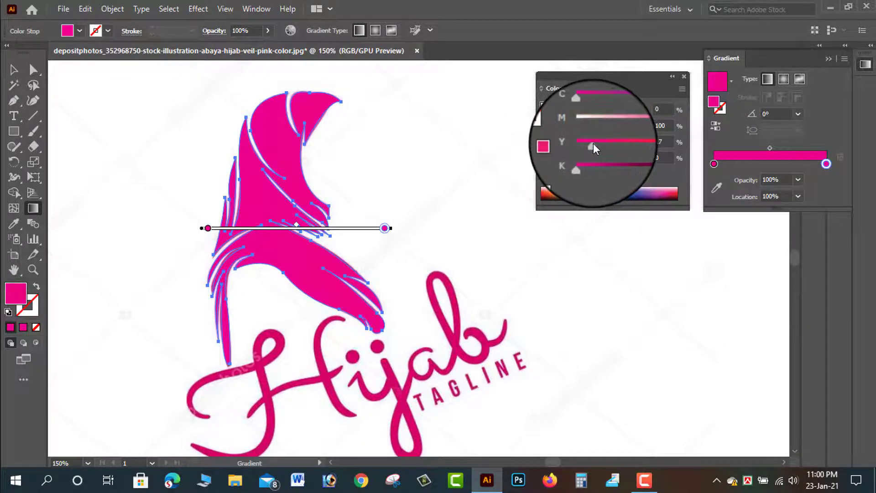
pyautogui.click(632, 127)
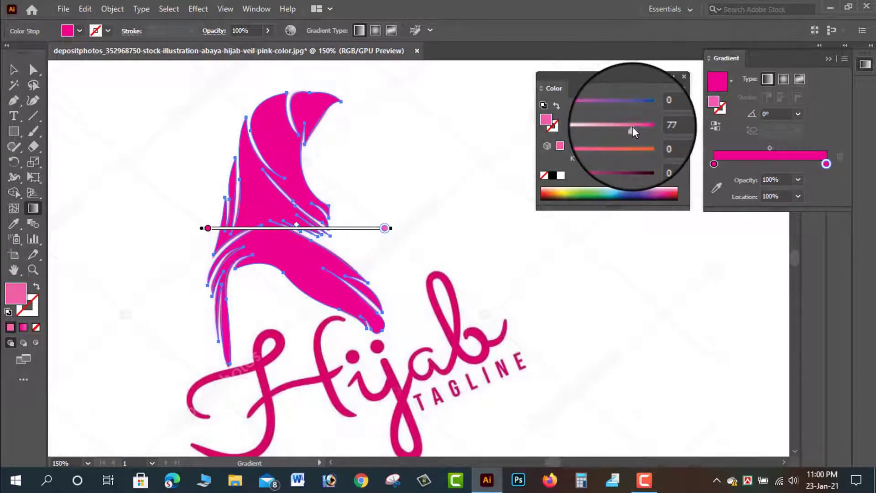
pyautogui.moveTo(632, 127); pyautogui.dragTo(619, 124)
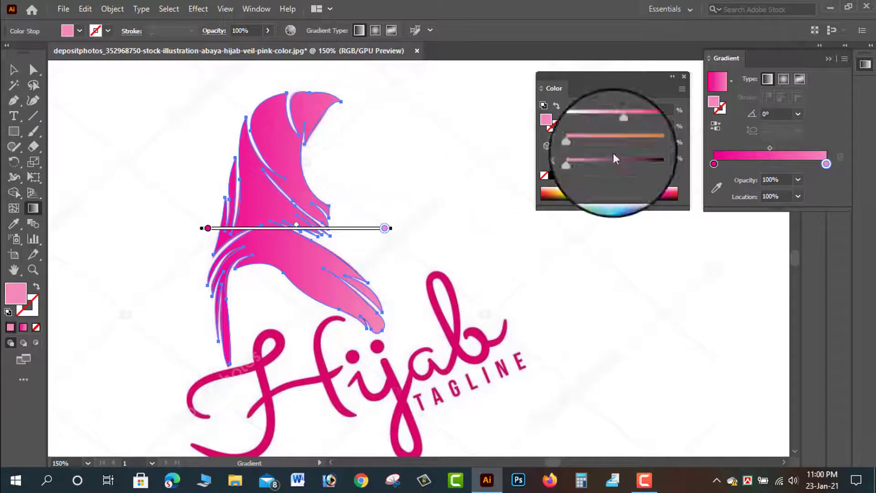
# - Add a touch of black to the left stop for a deeper magenta
pyautogui.click(714, 164)
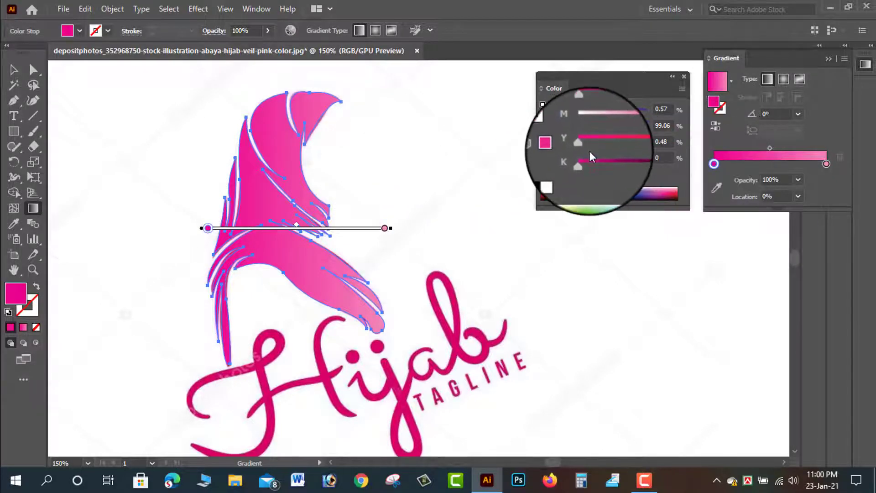
pyautogui.click(583, 159)
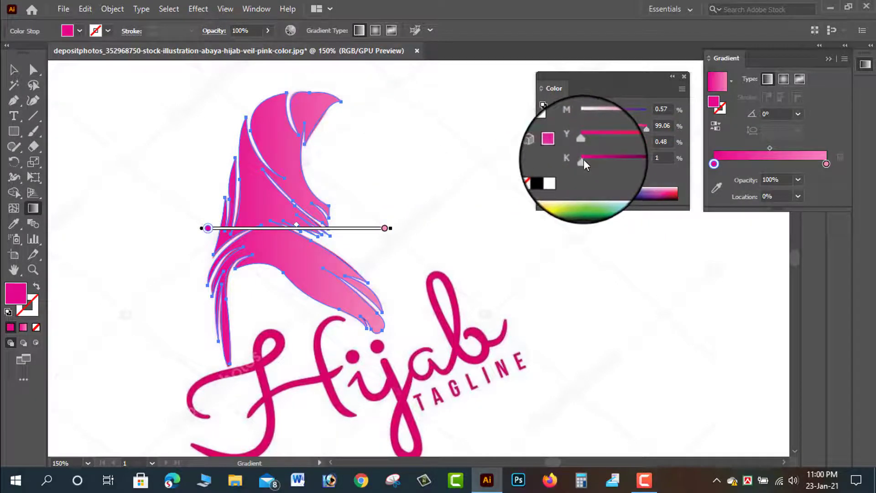
pyautogui.click(13, 70)
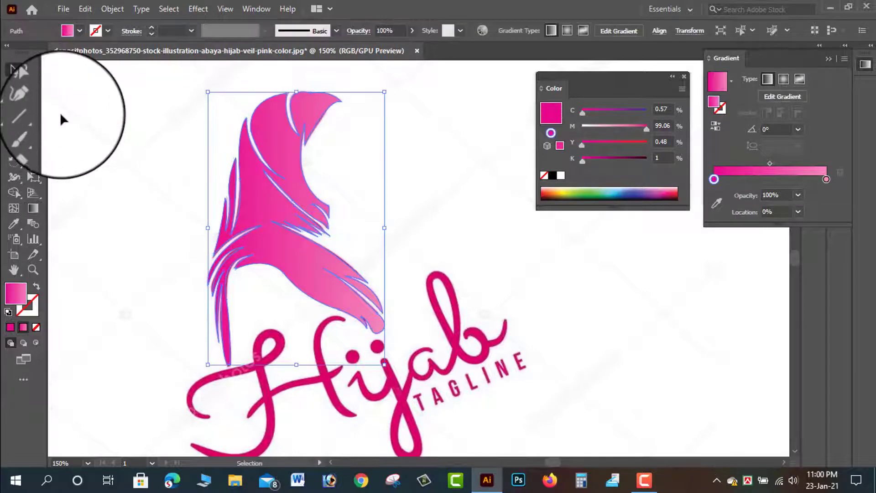
pyautogui.click(61, 115)
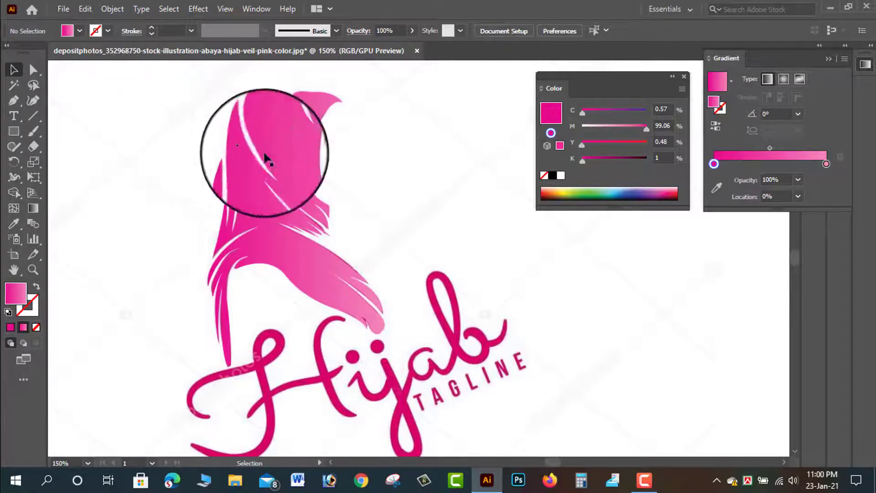
# - Create a text object reading 'Hijab' beside the logo's lettering and select all its text
pyautogui.scroll(-2, 410, 235)
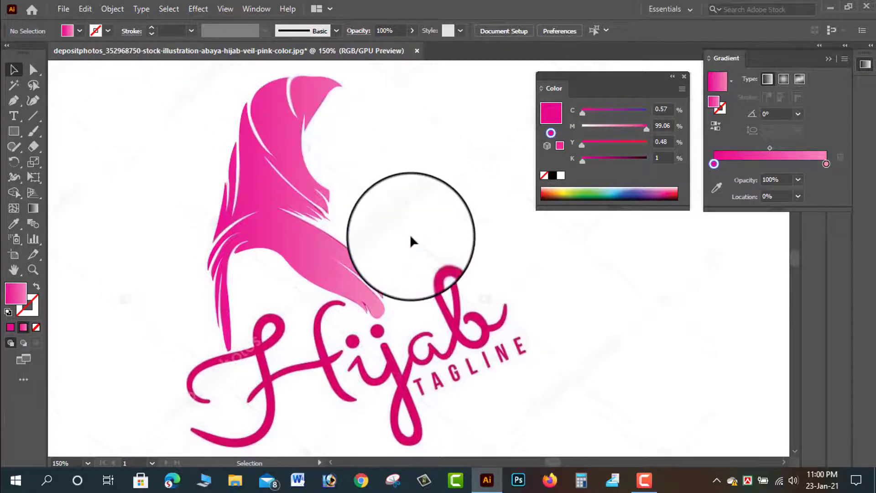
pyautogui.click(13, 117)
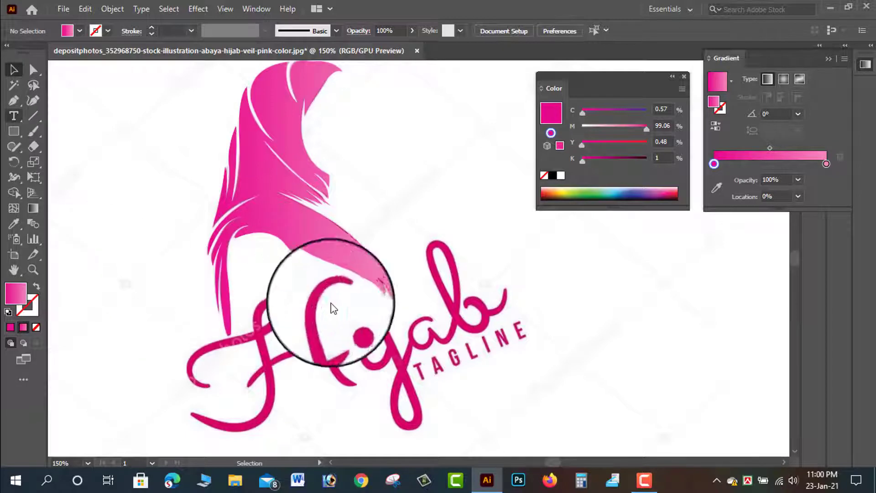
pyautogui.click(458, 280)
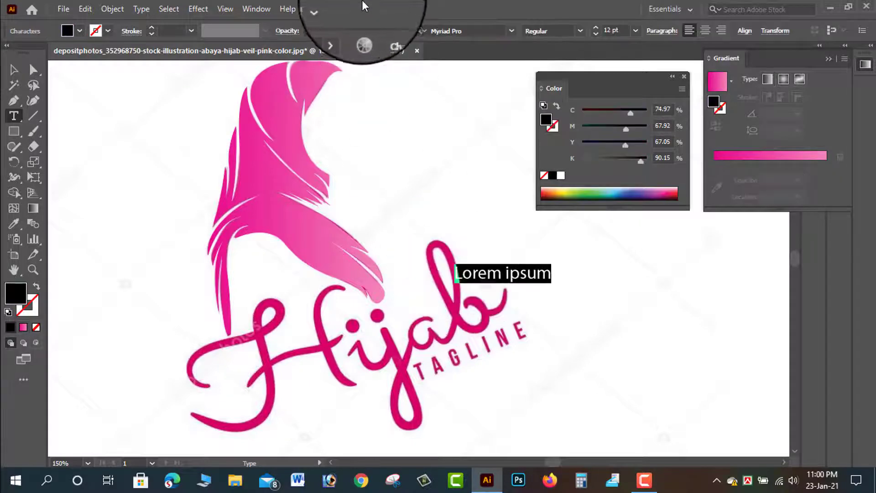
pyautogui.click(512, 30)
pyautogui.write('Hija')
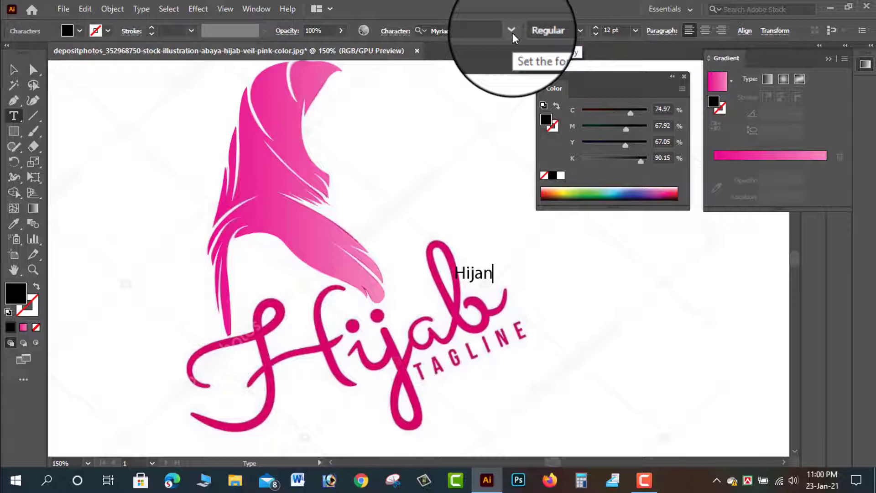
pyautogui.write('b')
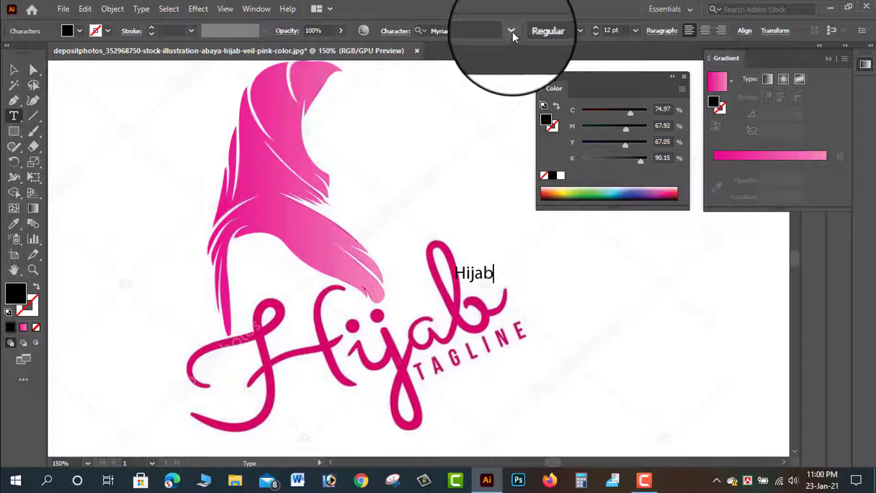
pyautogui.hotkey('ctrl', 'a')
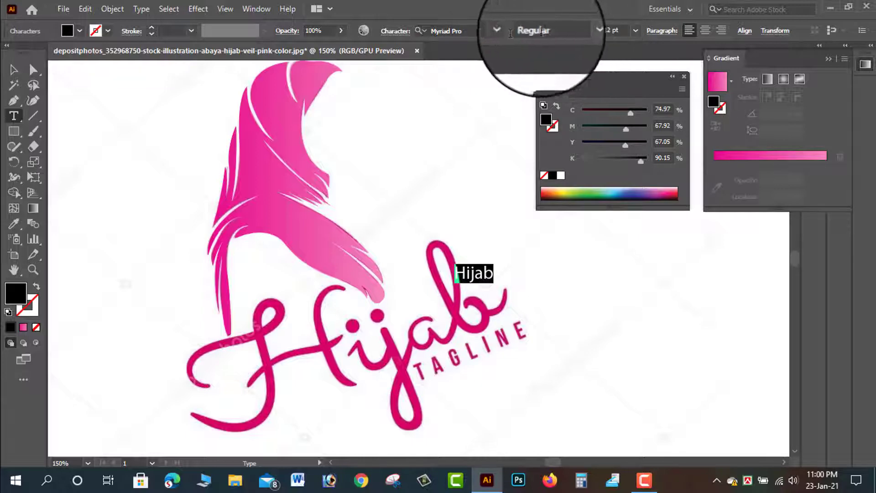
# - Choose Lucida Calligraphy Italic from the font list and 60 pt as the Hijab text size
pyautogui.click(511, 32)
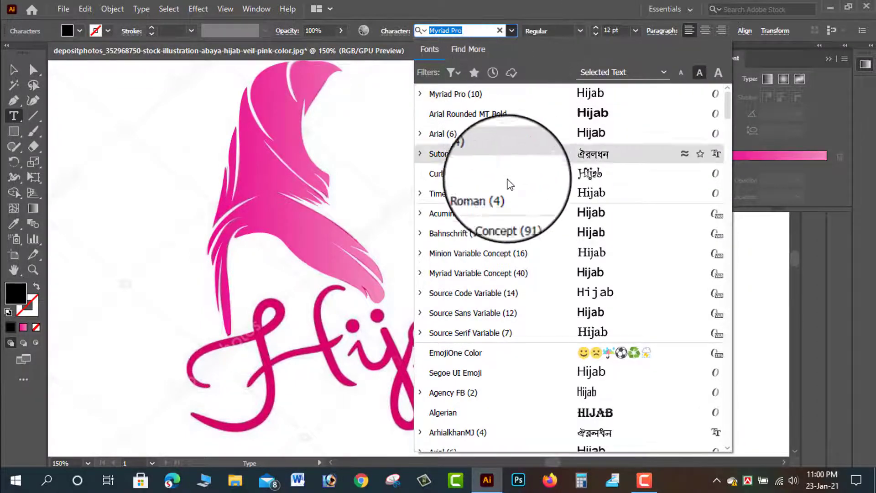
pyautogui.scroll(-3, 523, 280)
pyautogui.scroll(-1, 522, 280)
pyautogui.scroll(-1, 522, 292)
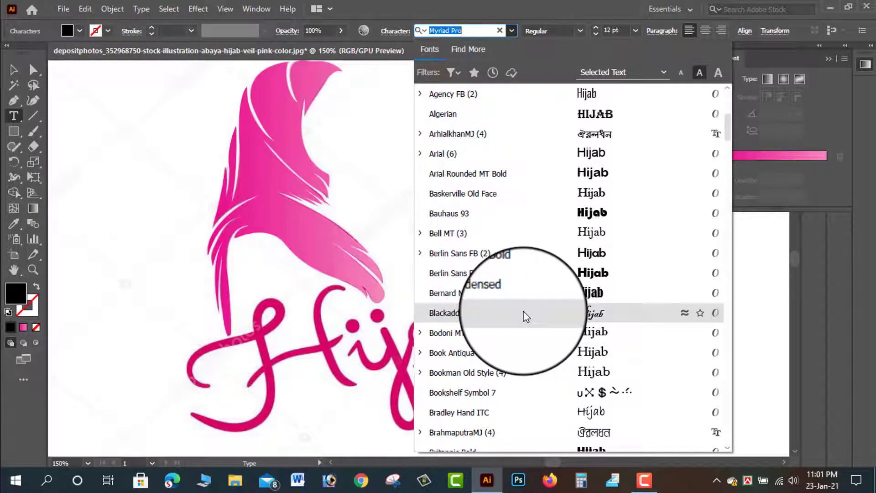
pyautogui.scroll(-2, 525, 315)
pyautogui.scroll(-1, 523, 314)
pyautogui.scroll(-1, 525, 329)
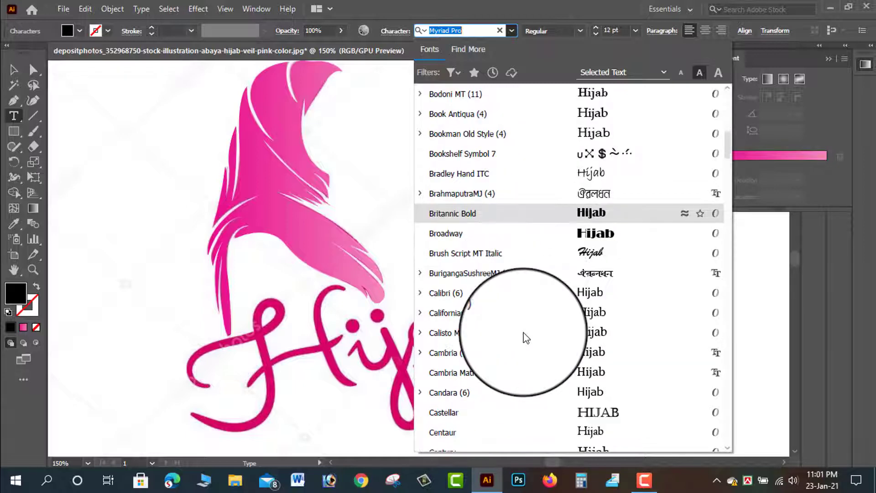
pyautogui.scroll(-4, 526, 338)
pyautogui.scroll(-1, 526, 339)
pyautogui.scroll(-1, 526, 340)
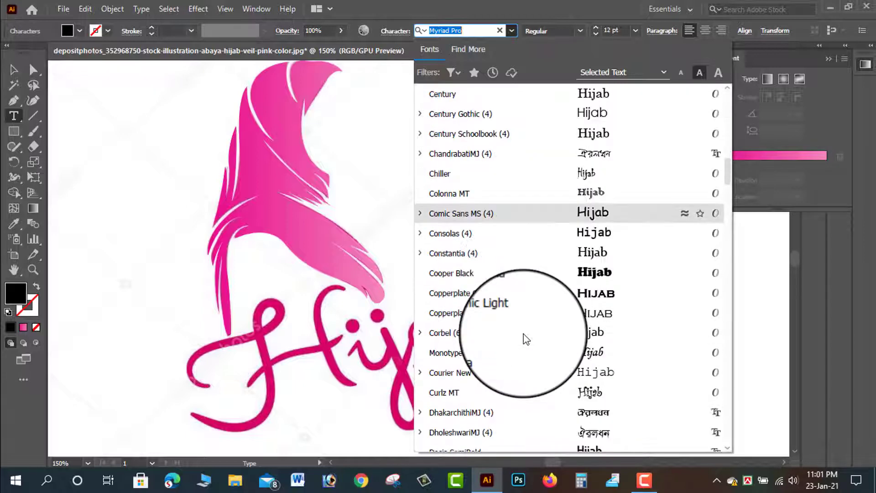
pyautogui.scroll(-2, 525, 338)
pyautogui.scroll(-2, 524, 374)
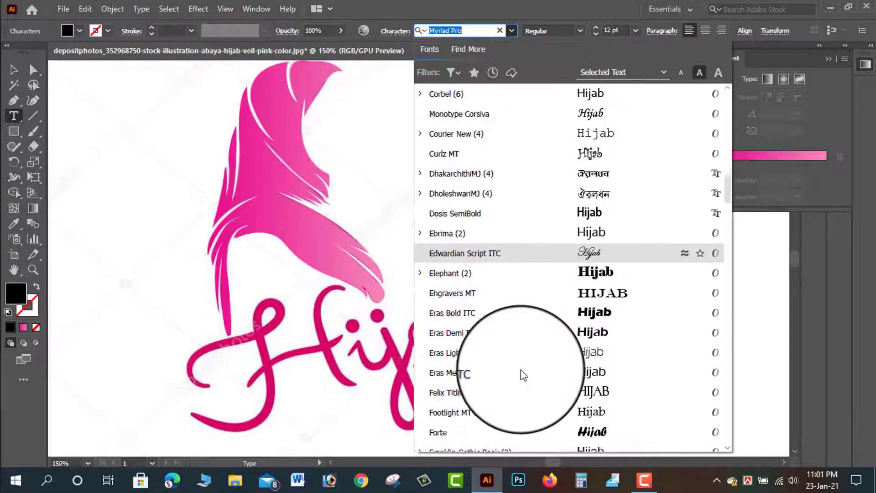
pyautogui.scroll(-2, 521, 371)
pyautogui.scroll(-1, 522, 371)
pyautogui.scroll(-2, 522, 371)
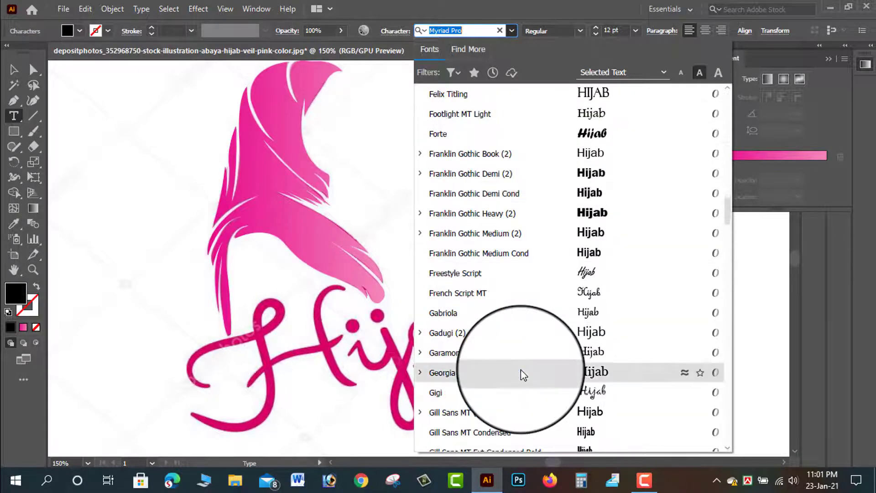
pyautogui.scroll(-1, 523, 374)
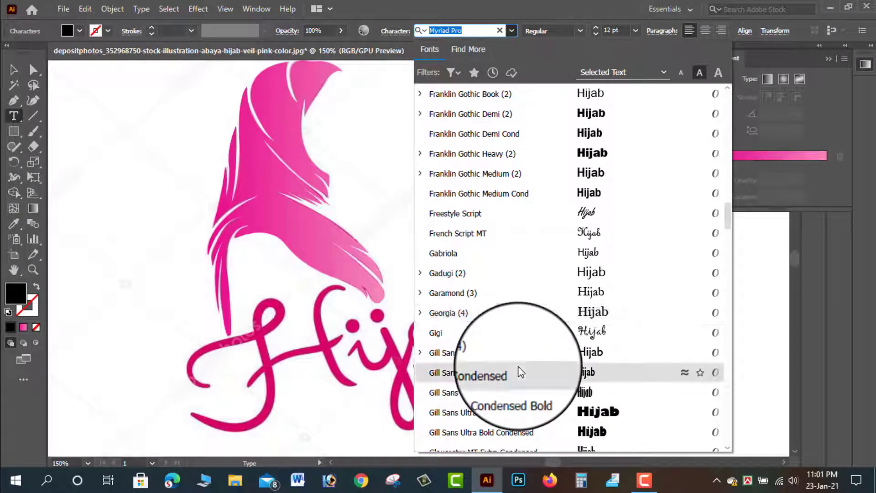
pyautogui.scroll(-2, 521, 371)
pyautogui.scroll(-1, 522, 372)
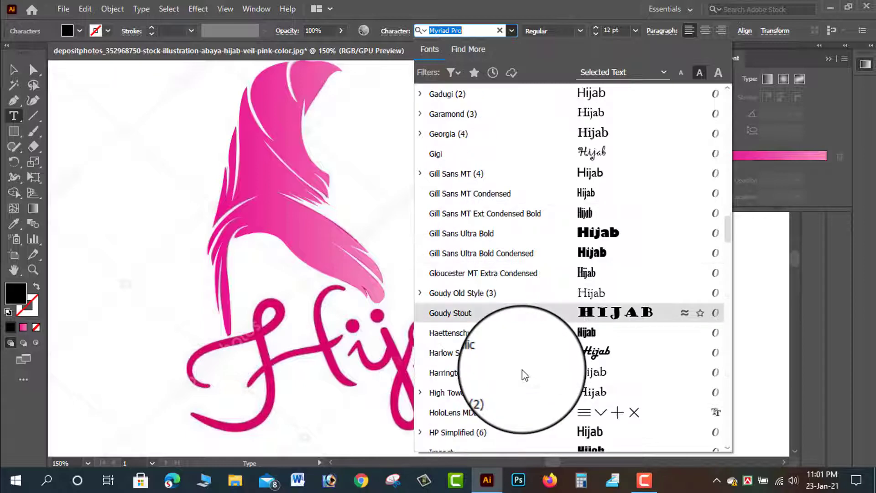
pyautogui.scroll(-1, 522, 370)
pyautogui.scroll(-2, 522, 370)
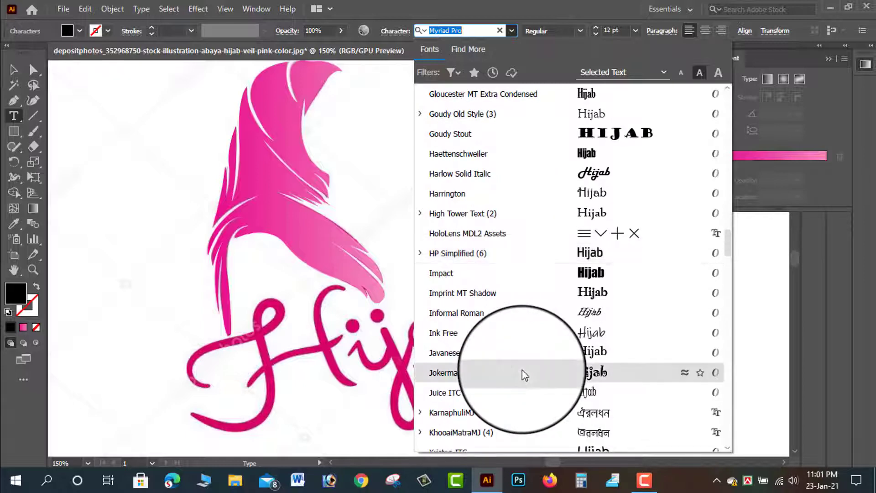
pyautogui.scroll(-1, 524, 373)
pyautogui.scroll(-1, 524, 374)
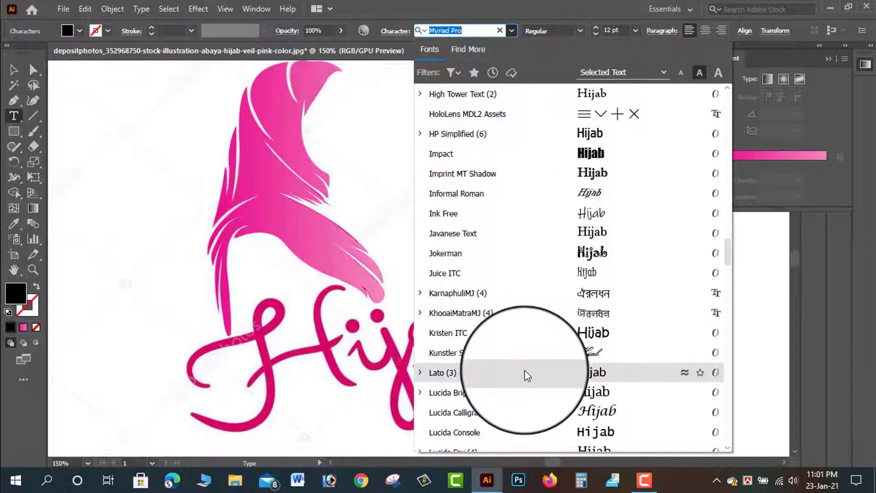
pyautogui.scroll(-1, 527, 376)
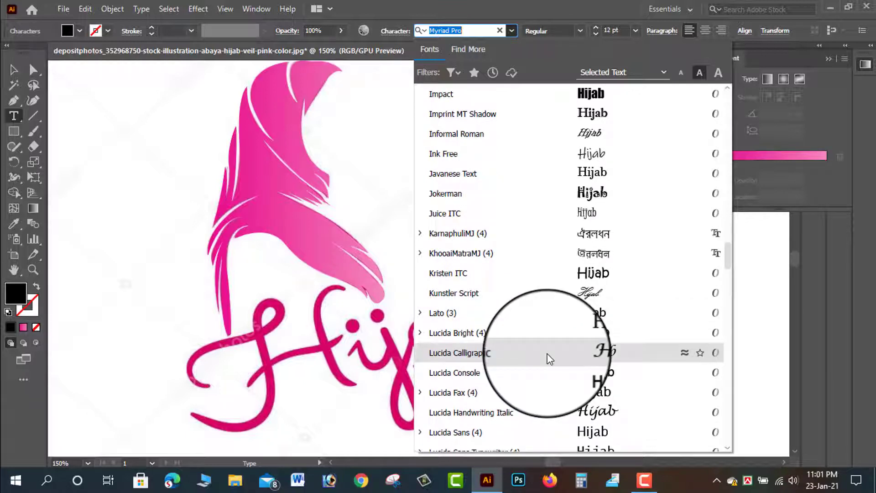
pyautogui.click(549, 353)
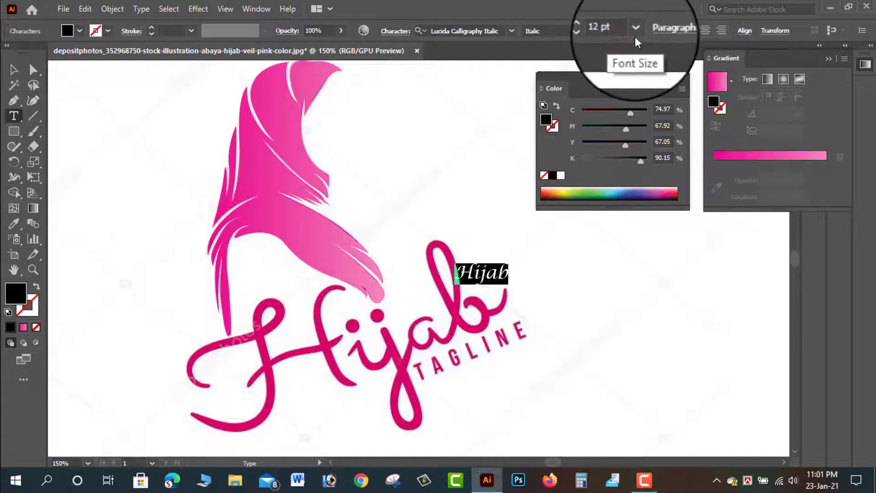
pyautogui.click(635, 31)
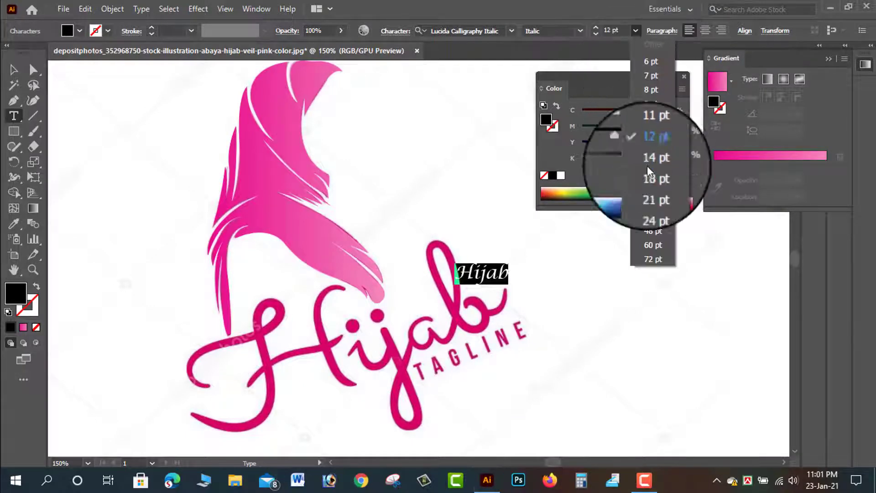
pyautogui.click(648, 246)
# - Move the Hijab text onto the pink lettering, tilting and enlarging it
pyautogui.click(15, 71)
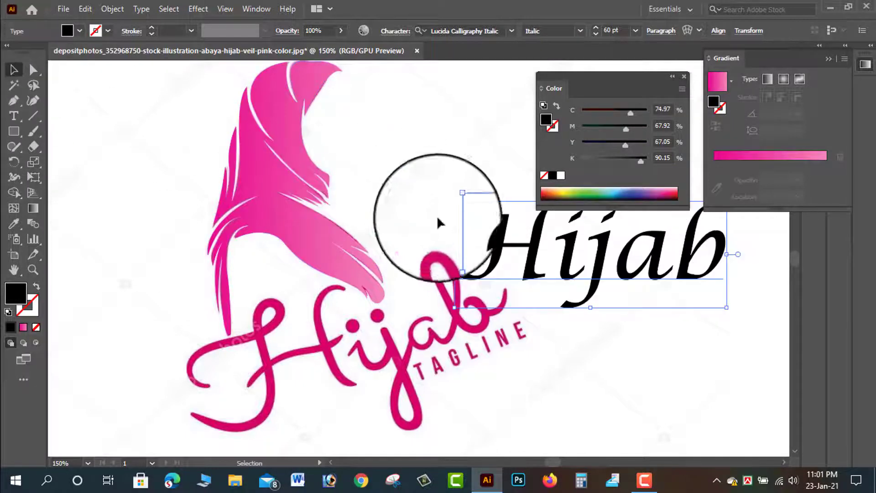
pyautogui.moveTo(480, 255); pyautogui.dragTo(195, 377)
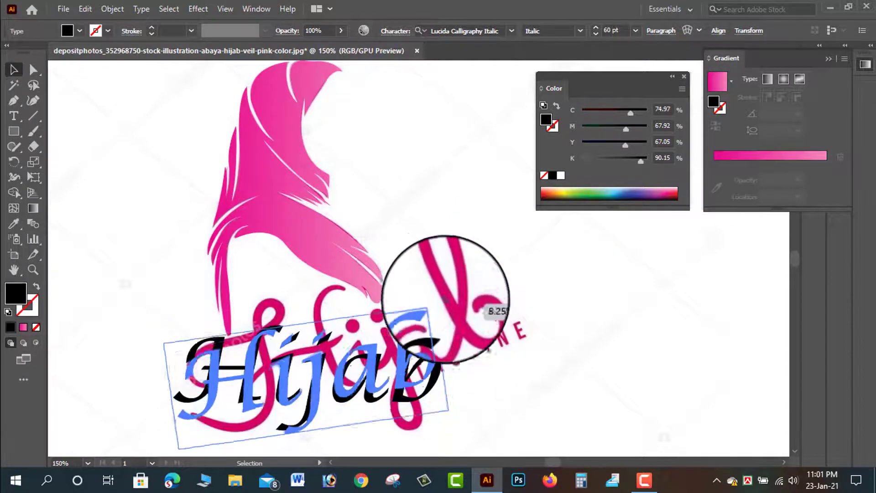
pyautogui.moveTo(451, 327)
pyautogui.mouseDown()
pyautogui.moveTo(409, 335)
pyautogui.moveTo(456, 307)
pyautogui.mouseUp()
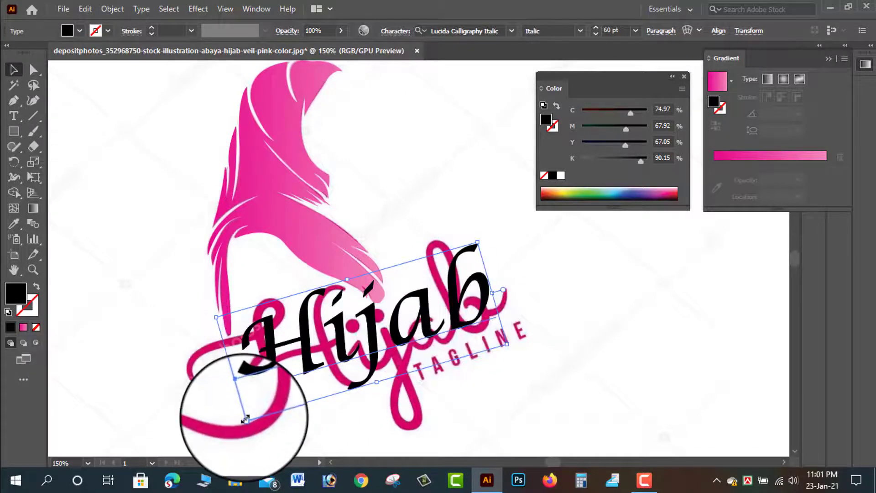
pyautogui.moveTo(246, 414); pyautogui.dragTo(210, 452)
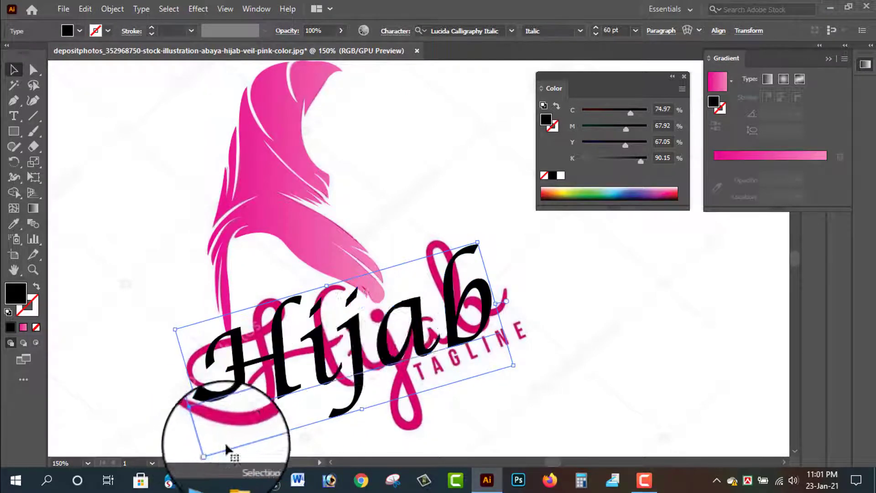
pyautogui.moveTo(514, 365); pyautogui.dragTo(537, 372)
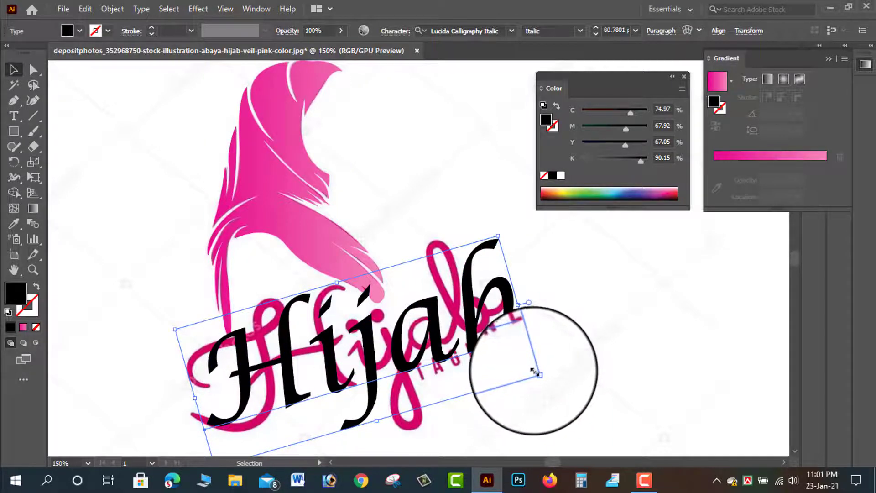
# - Fine-tune the Hijab text's size, angle and position over the pink lettering
pyautogui.moveTo(346, 348); pyautogui.dragTo(388, 348)
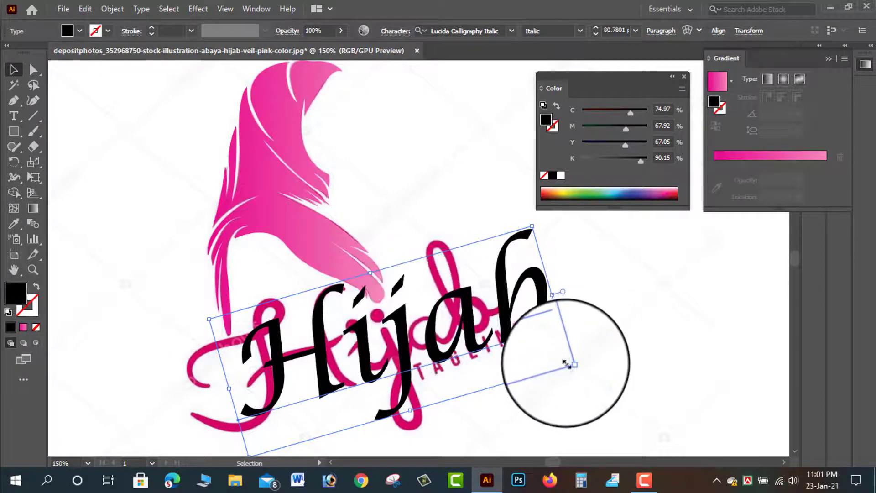
pyautogui.moveTo(567, 364); pyautogui.dragTo(544, 344)
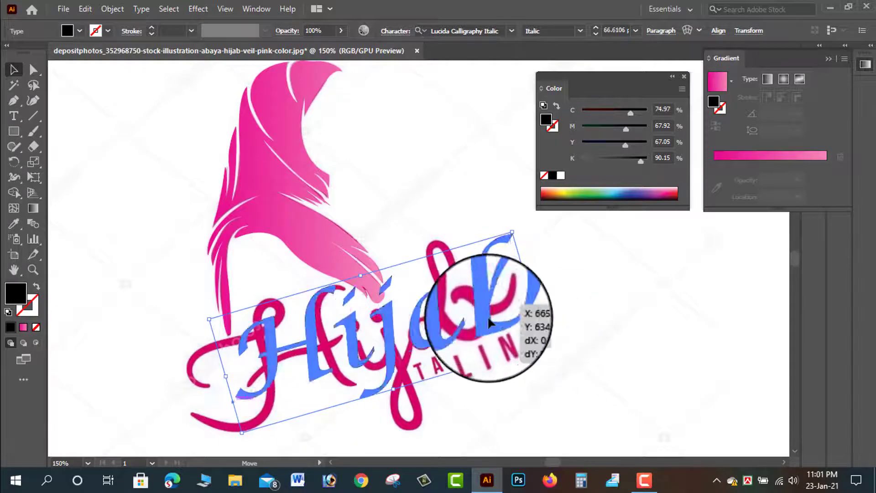
pyautogui.moveTo(488, 322); pyautogui.dragTo(497, 324)
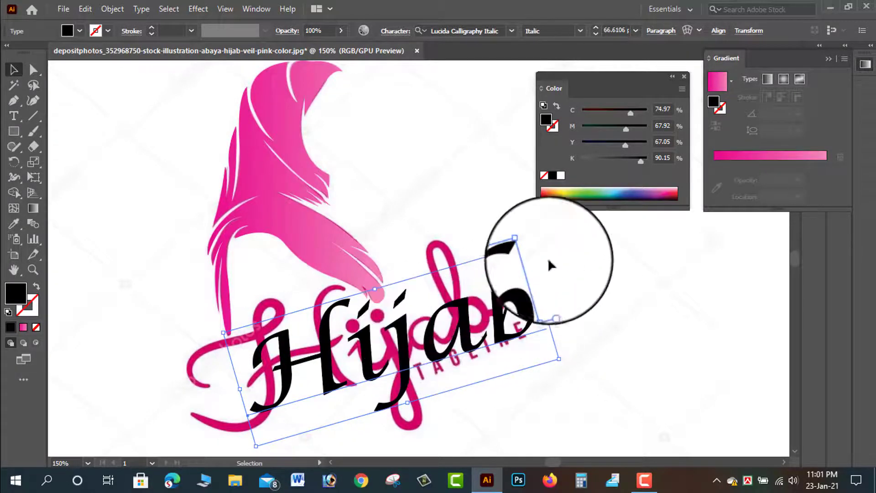
pyautogui.moveTo(533, 242); pyautogui.dragTo(548, 255)
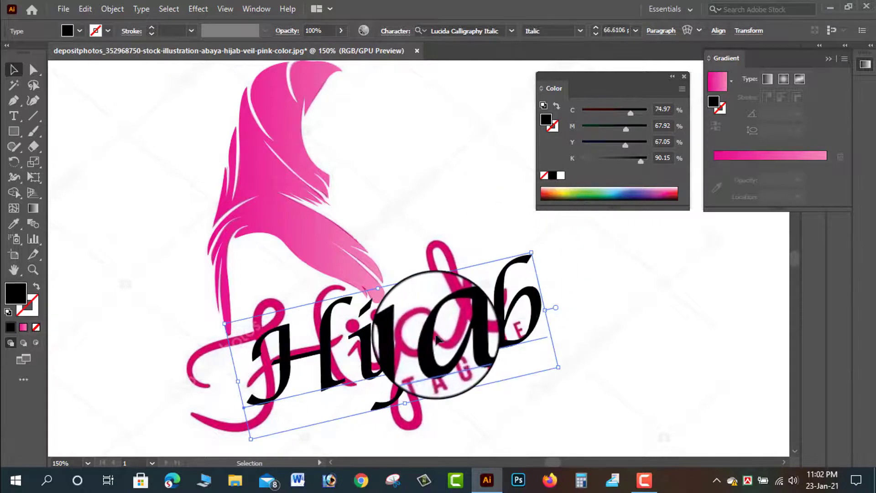
pyautogui.moveTo(438, 354); pyautogui.dragTo(426, 338)
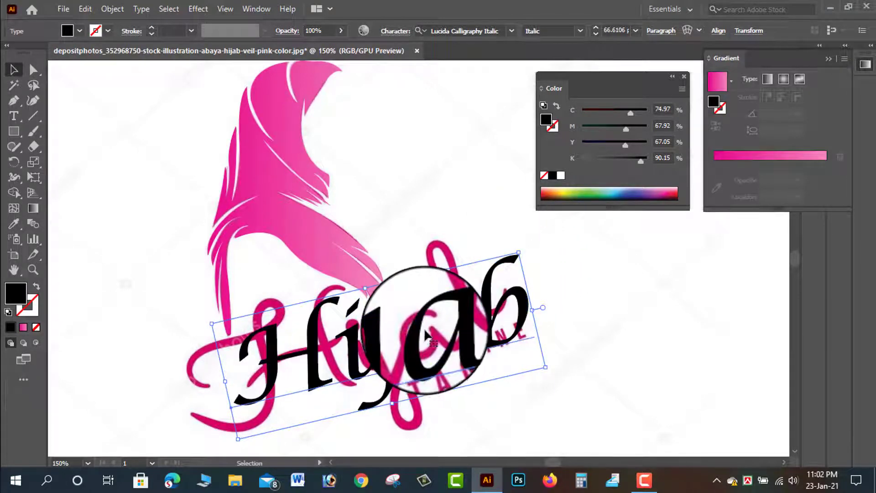
pyautogui.click(577, 264)
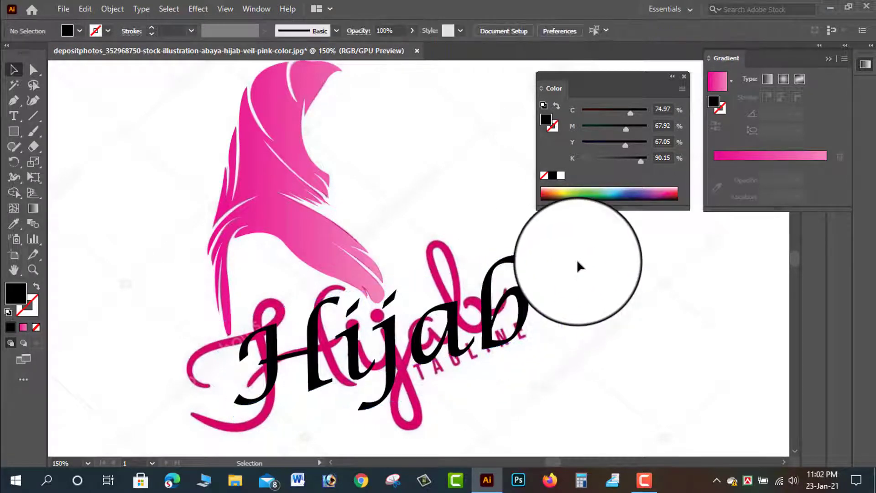
pyautogui.click(488, 318)
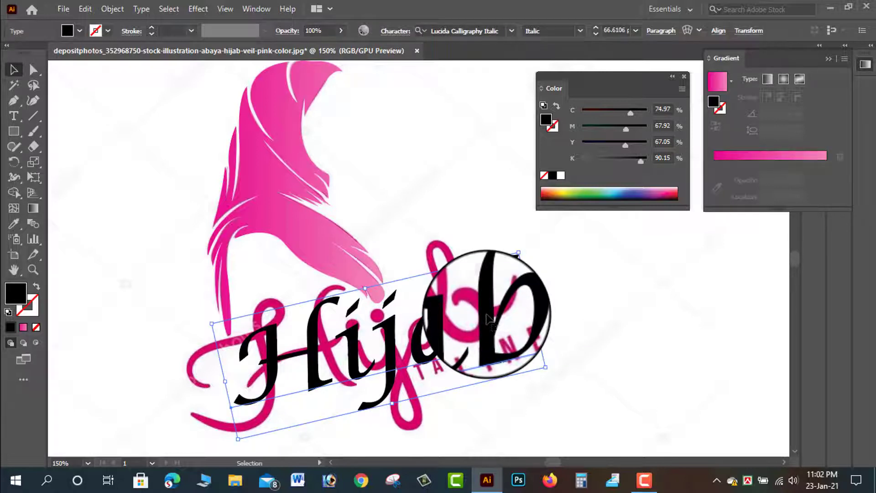
# - Expand the Hijab text into outline shapes with Object > Expand
pyautogui.click(111, 9)
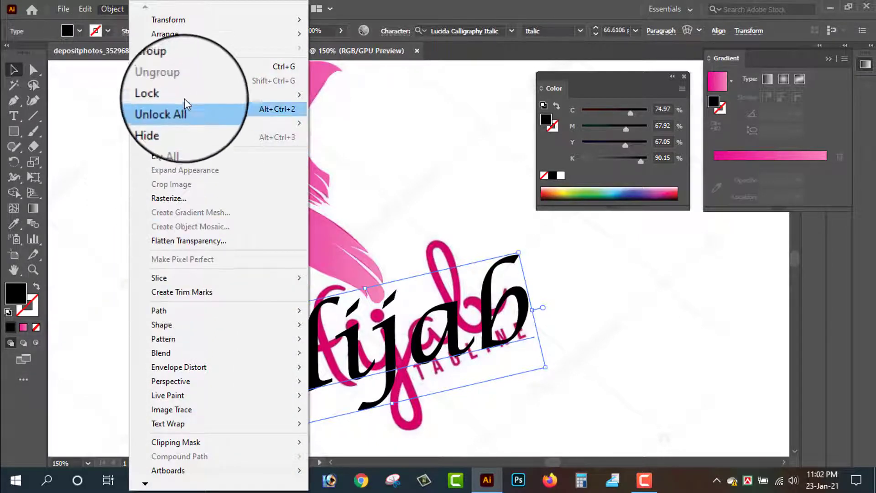
pyautogui.click(166, 154)
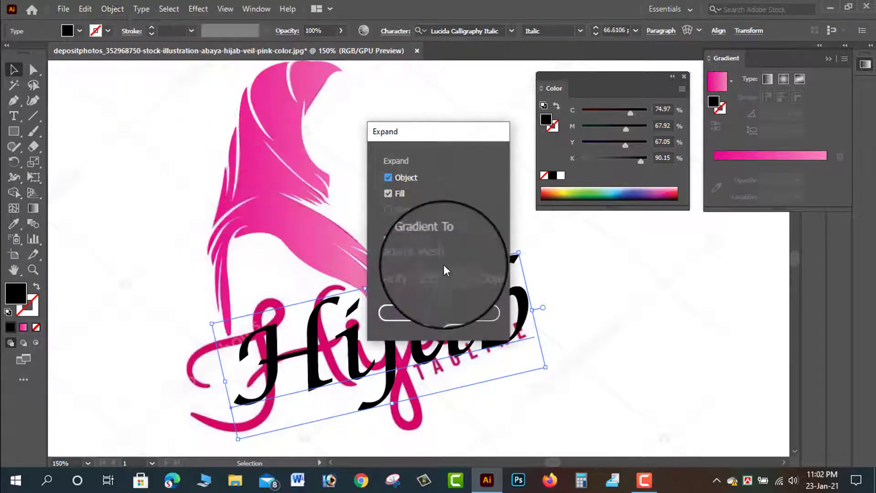
pyautogui.click(409, 313)
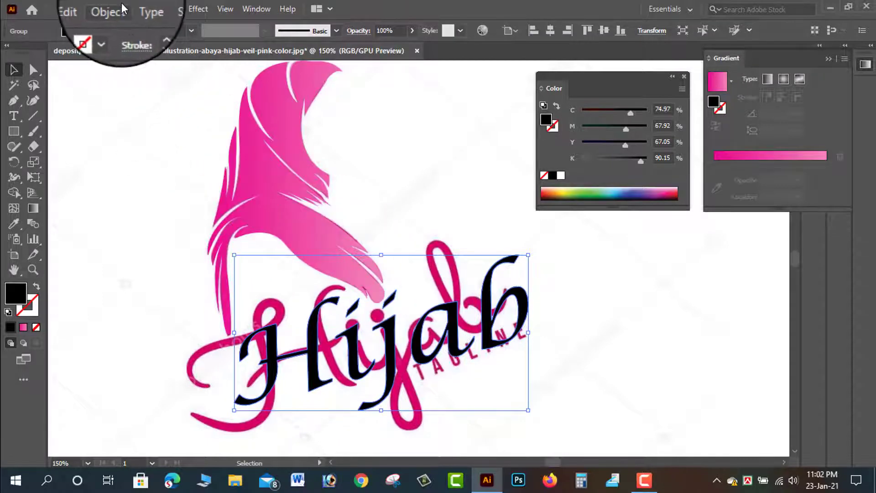
# - Apply a Stylize > Round Corners effect to the outlined lettering, checking the preview
pyautogui.click(199, 7)
pyautogui.moveTo(215, 154)
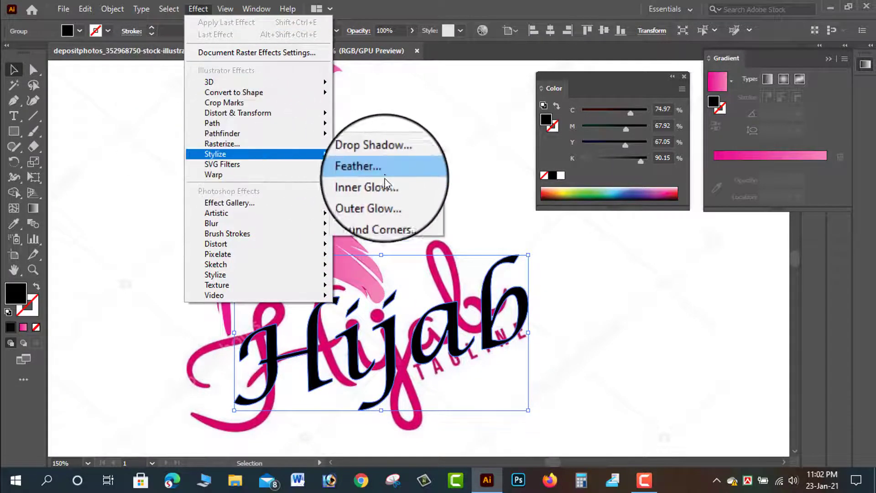
pyautogui.click(384, 211)
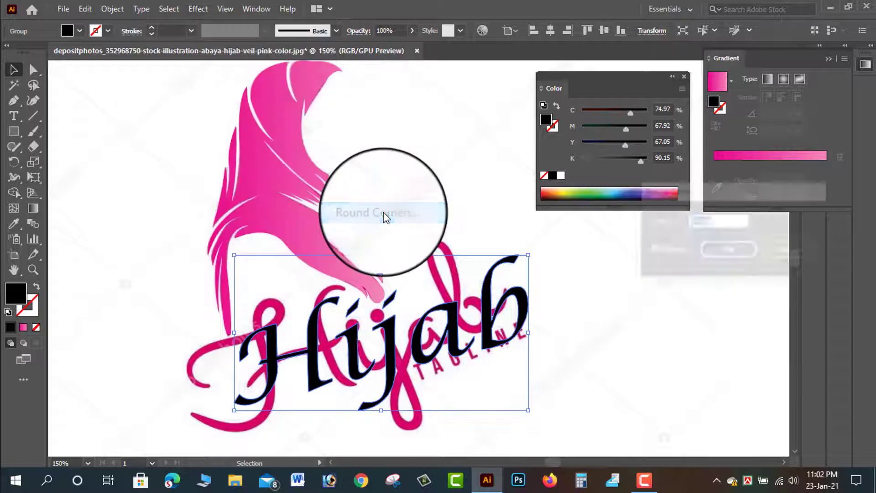
pyautogui.click(652, 250)
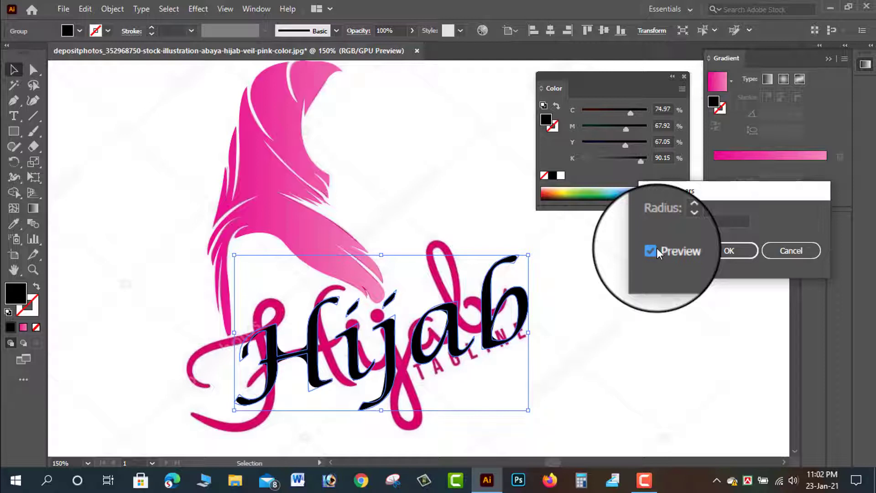
pyautogui.click(651, 251)
pyautogui.click(730, 251)
pyautogui.click(600, 297)
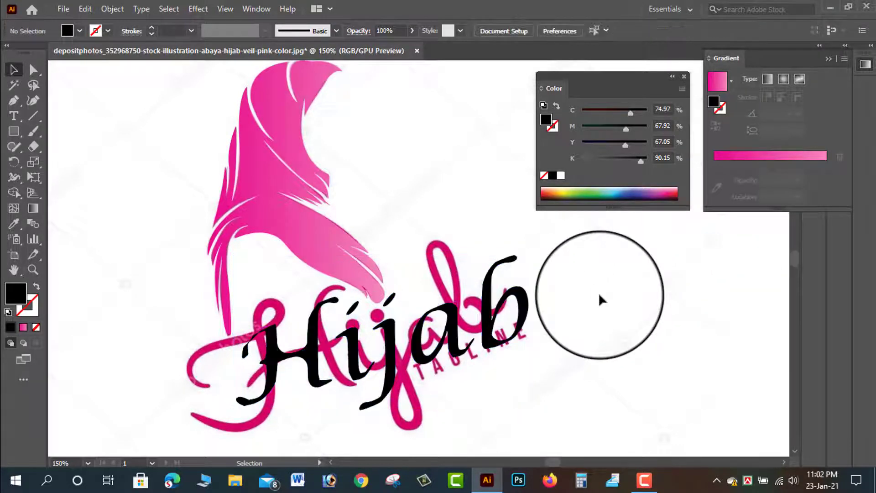
# - Recolour the Hijab lettering crimson: C 0, K 0, M 100, with yellow adjusted
pyautogui.click(492, 317)
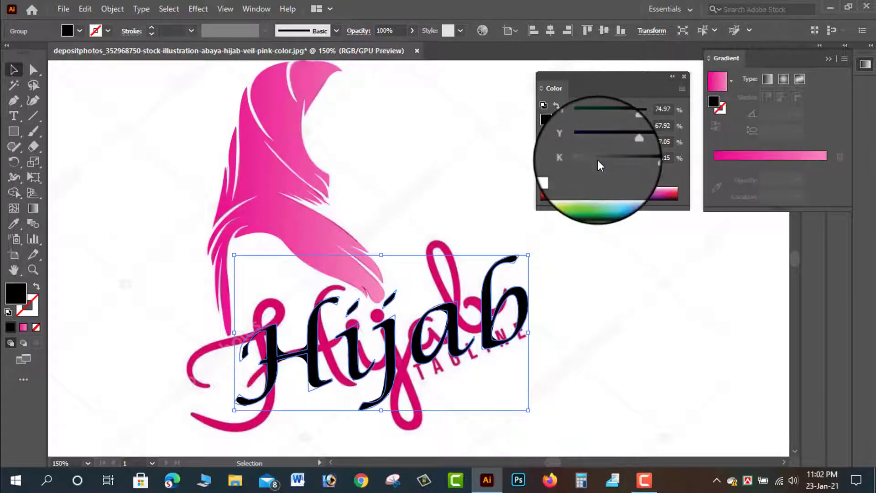
pyautogui.moveTo(598, 160); pyautogui.dragTo(517, 157)
pyautogui.moveTo(617, 110); pyautogui.dragTo(585, 114)
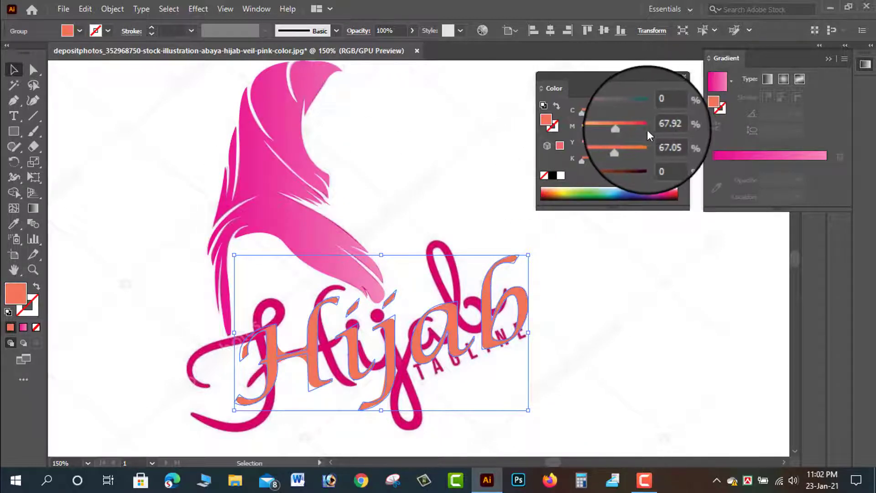
pyautogui.moveTo(640, 127); pyautogui.dragTo(650, 128)
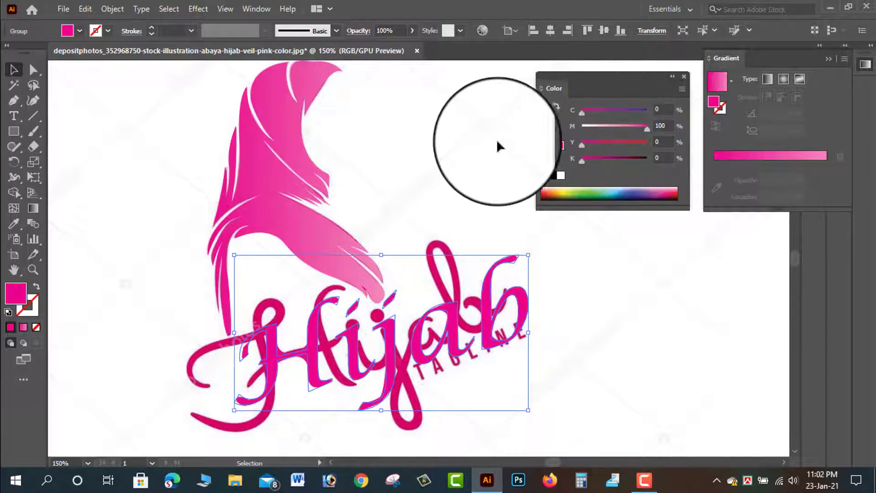
pyautogui.moveTo(607, 145); pyautogui.dragTo(625, 145)
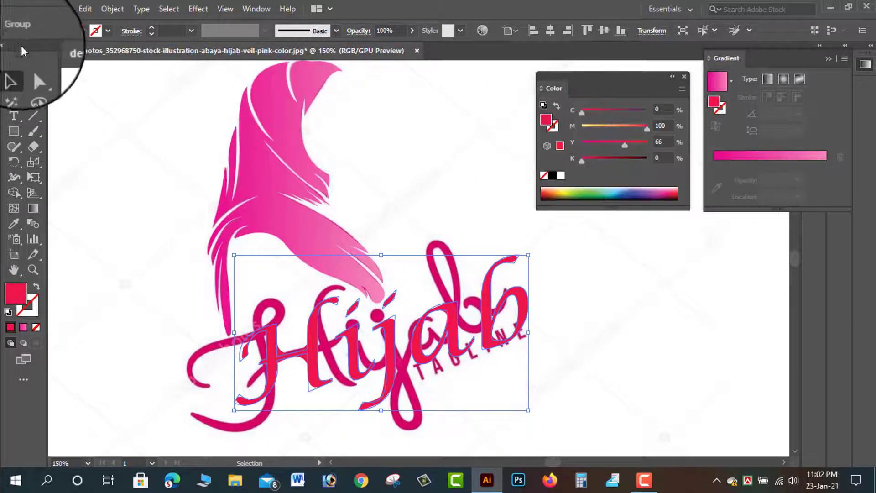
# - Move the new veil logo off the reference image to its left
pyautogui.click(102, 180)
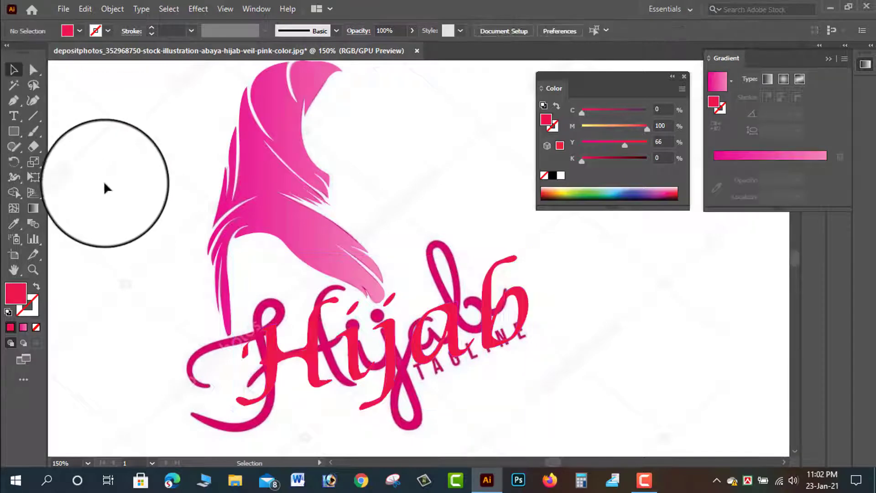
pyautogui.hotkey('ctrl', '-')
pyautogui.hotkey('ctrl', '-')
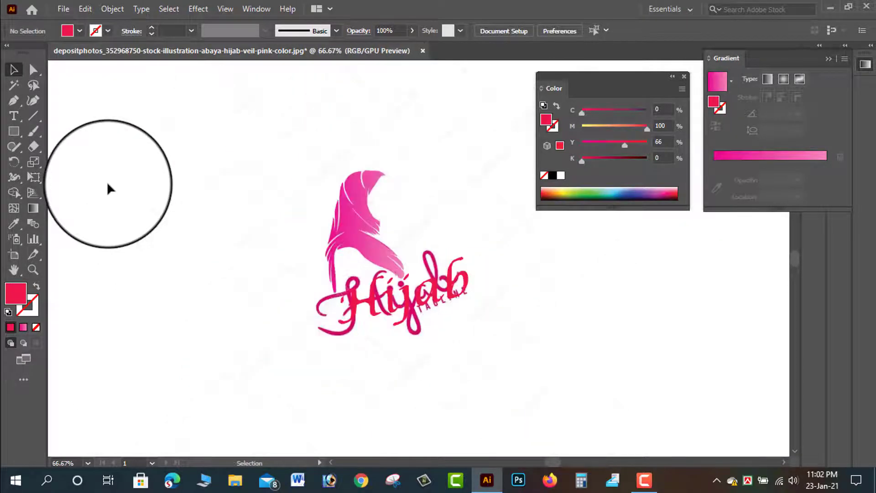
pyautogui.moveTo(283, 156); pyautogui.dragTo(516, 331)
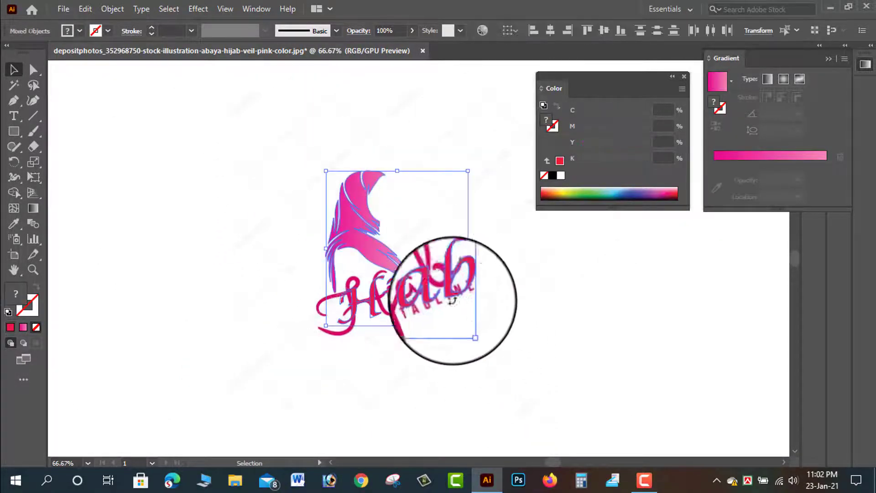
pyautogui.moveTo(293, 252); pyautogui.dragTo(151, 250)
pyautogui.click(213, 134)
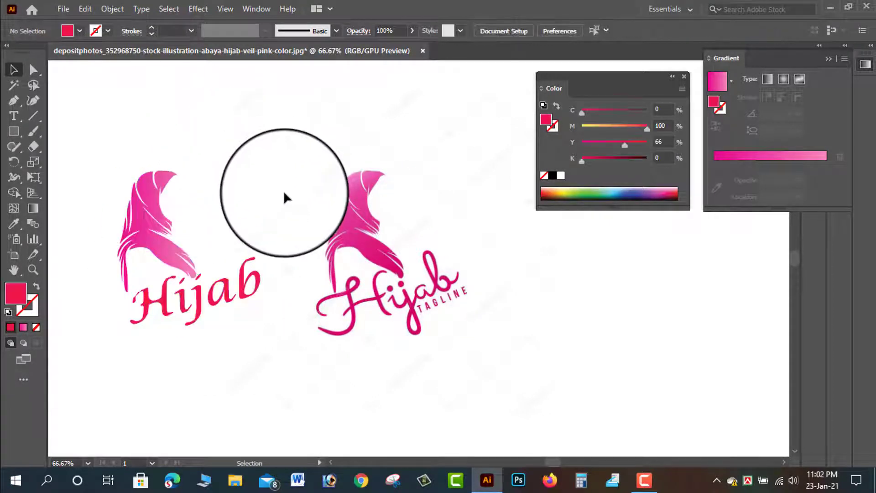
# - Zoom in and frame the red Hijab wordmark for close inspection
pyautogui.hotkey('ctrl', '+')
pyautogui.hotkey('ctrl', '+')
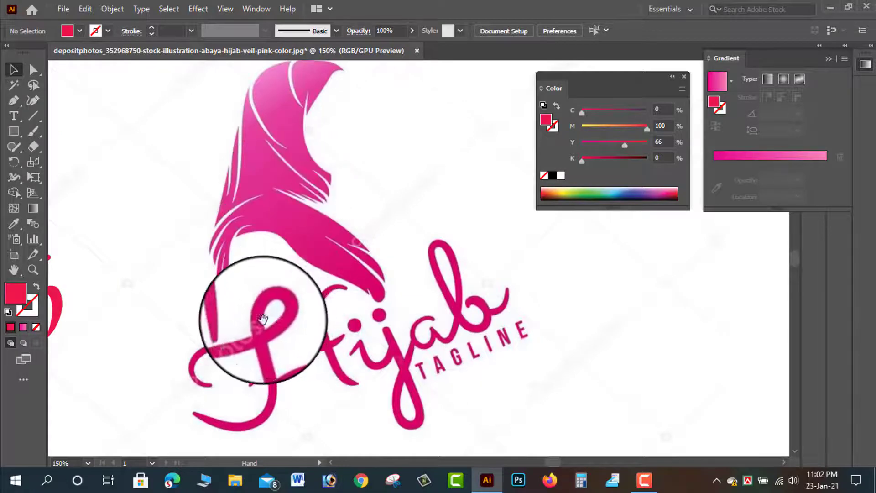
pyautogui.moveTo(260, 313)
pyautogui.mouseDown()
pyautogui.moveTo(352, 303)
pyautogui.moveTo(447, 312)
pyautogui.moveTo(587, 344)
pyautogui.moveTo(623, 326)
pyautogui.mouseUp()
pyautogui.hotkey('ctrl', '+')
pyautogui.hotkey('ctrl', '+')
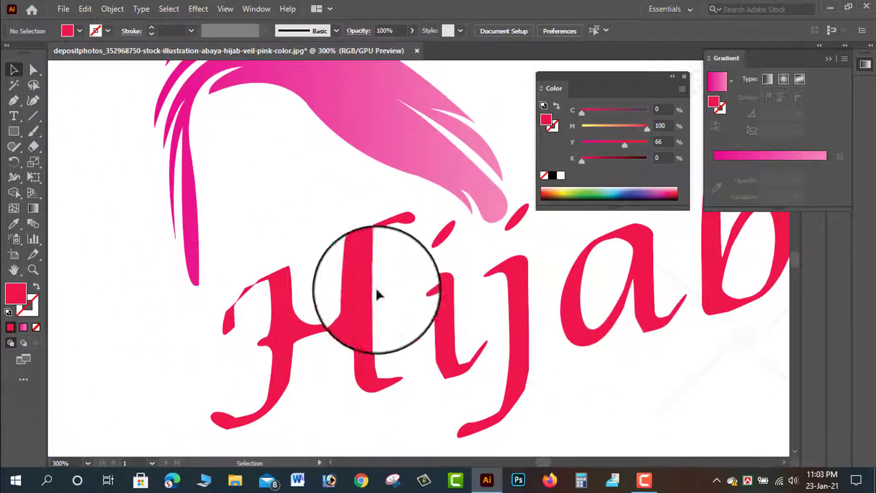
pyautogui.click(290, 279)
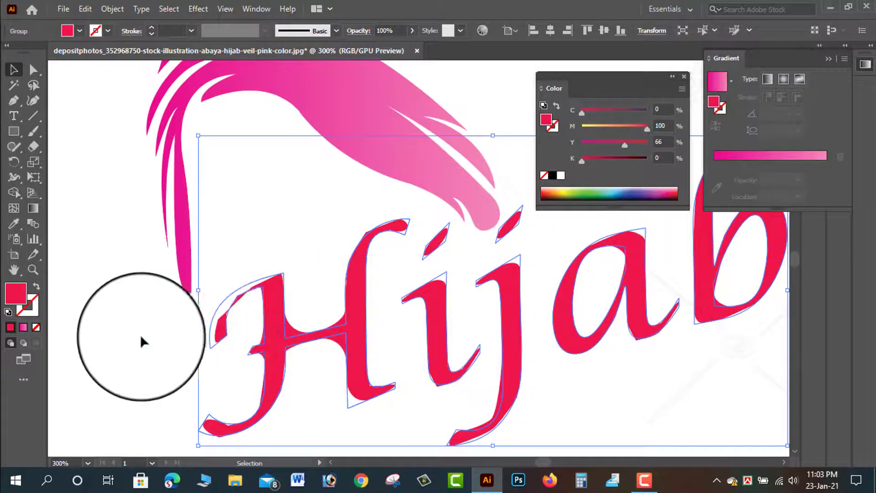
pyautogui.click(139, 347)
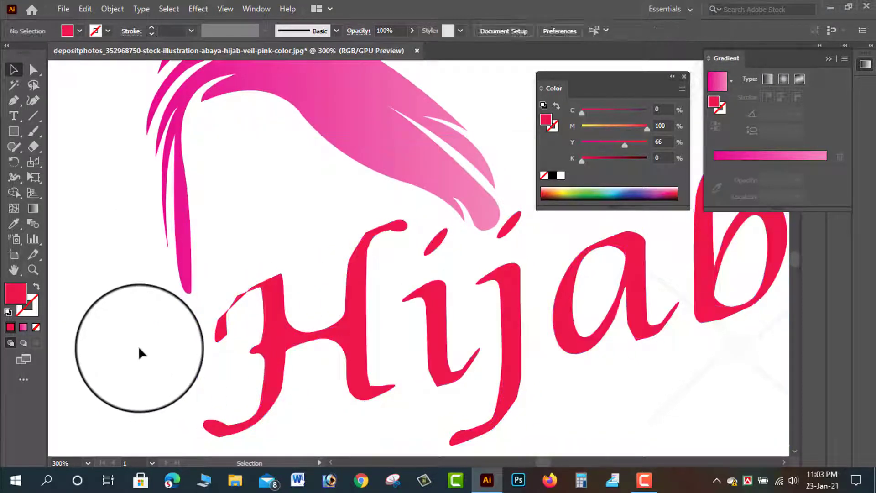
pyautogui.moveTo(241, 310); pyautogui.dragTo(239, 306)
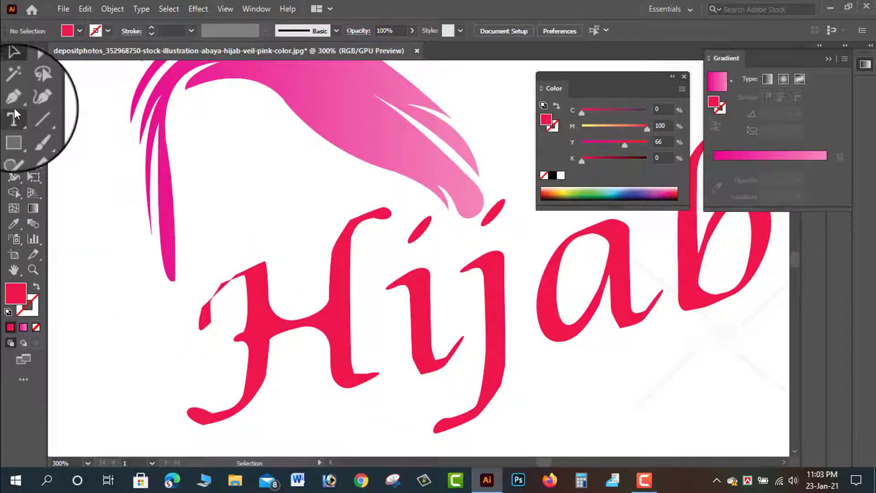
# - Drag anchors with Direct Selection to reshape the H's upper-left curl
pyautogui.click(263, 326)
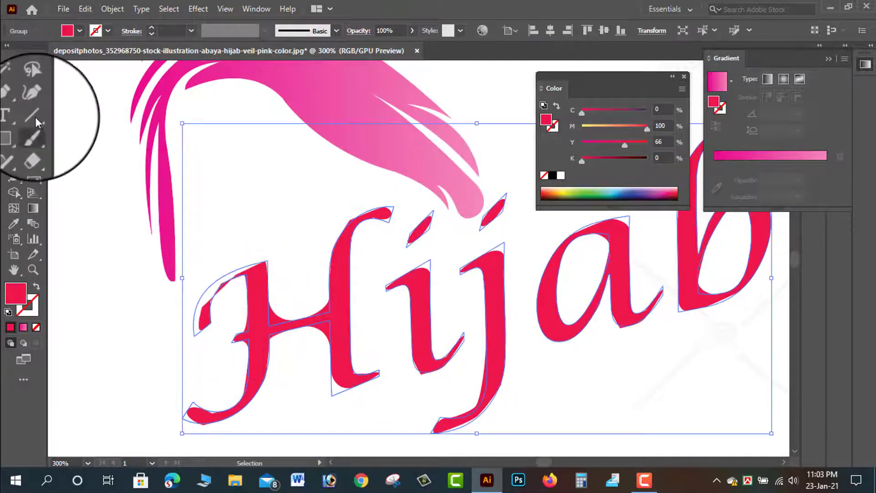
pyautogui.click(34, 70)
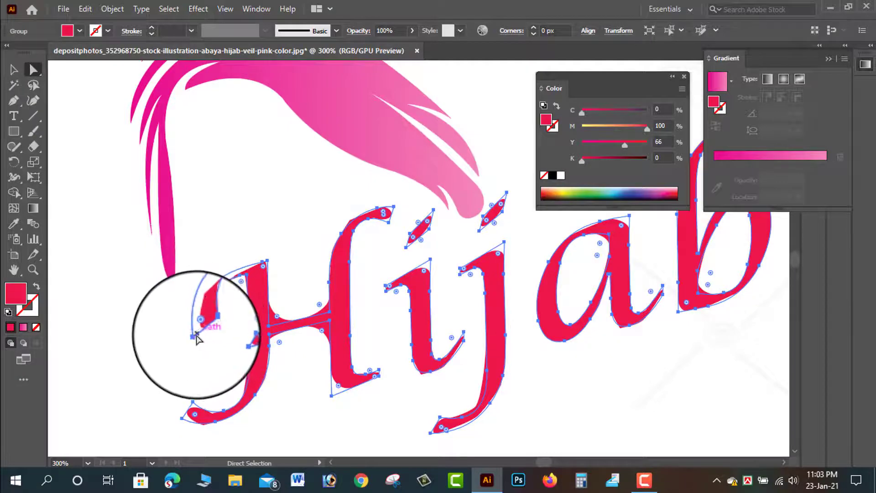
pyautogui.moveTo(195, 339); pyautogui.dragTo(199, 324)
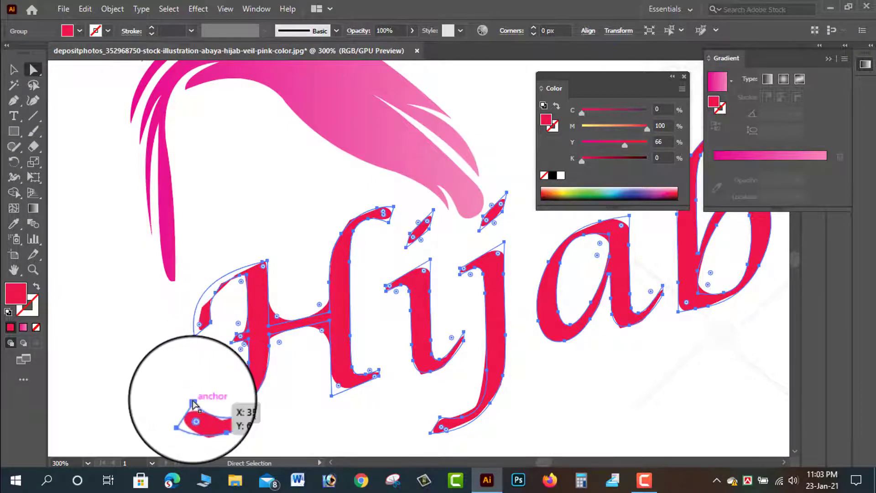
pyautogui.moveTo(193, 403); pyautogui.dragTo(191, 396)
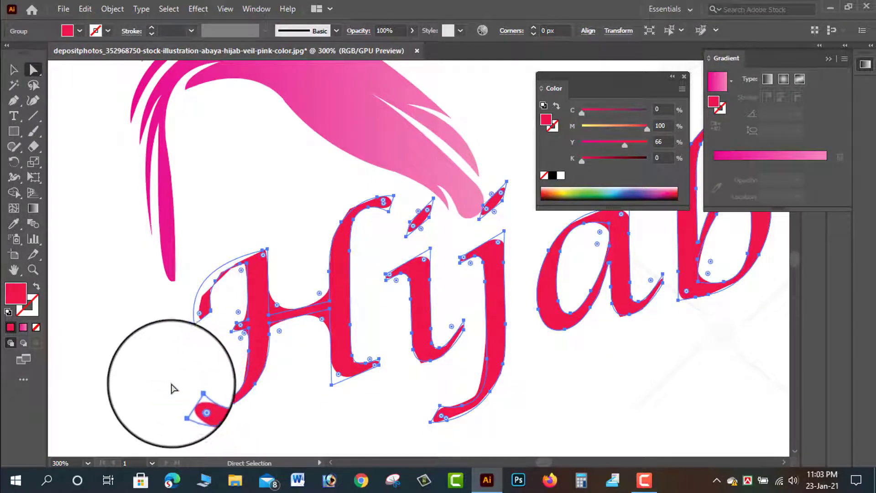
pyautogui.click(182, 388)
# - Try reshaping the H's bottom tail, undo it, and reselect the whole wordmark
pyautogui.click(202, 411)
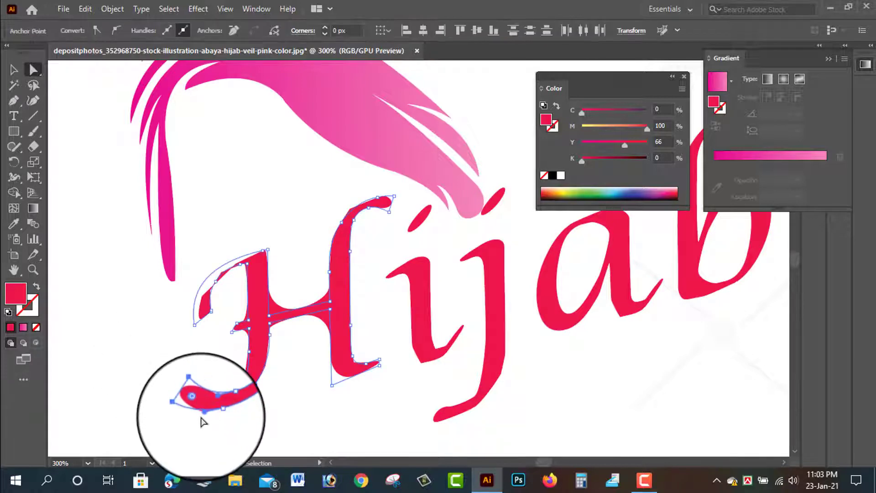
pyautogui.moveTo(202, 415); pyautogui.dragTo(195, 431)
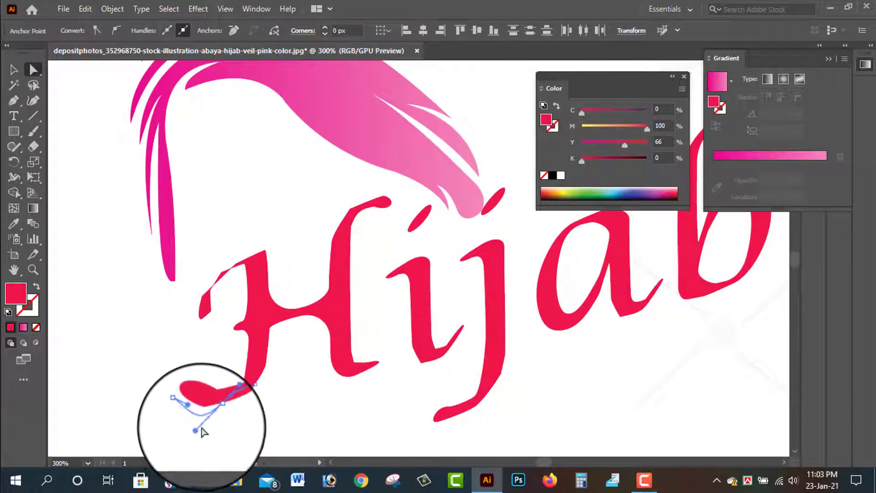
pyautogui.hotkey('ctrl', 'z')
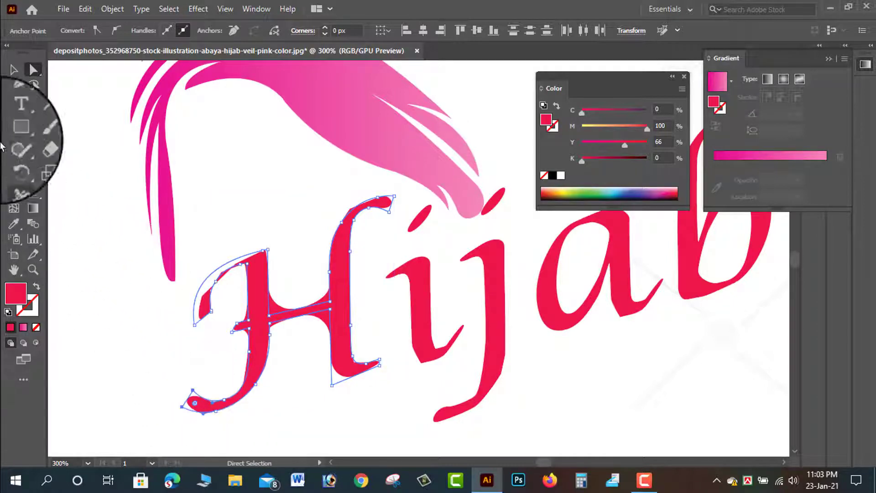
pyautogui.click(14, 70)
pyautogui.click(88, 217)
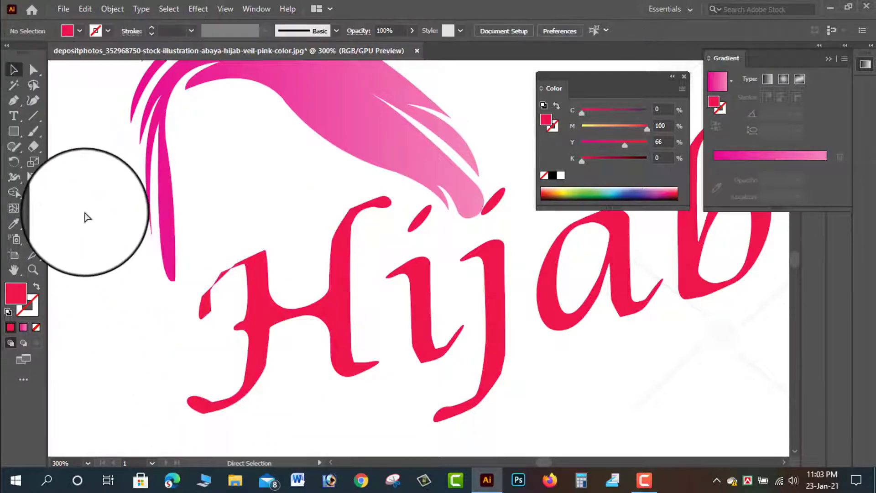
pyautogui.hotkey('ctrl', '-')
pyautogui.hscroll(2, 205, 269)
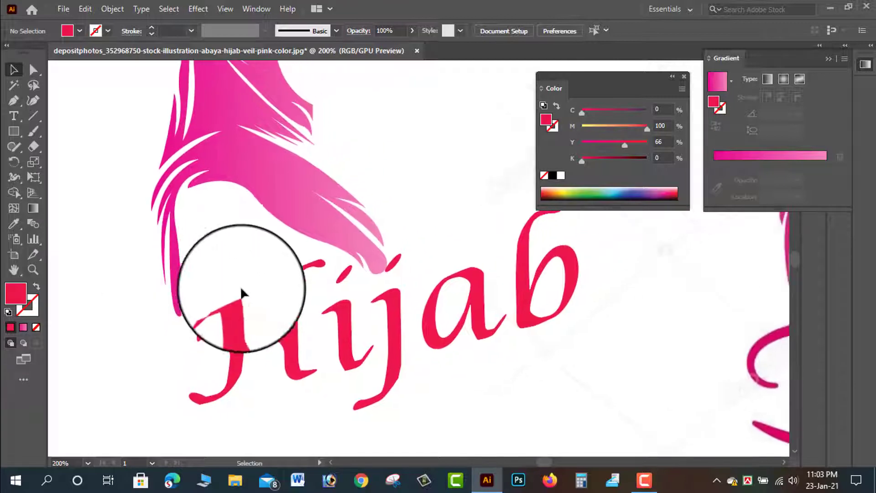
pyautogui.click(379, 301)
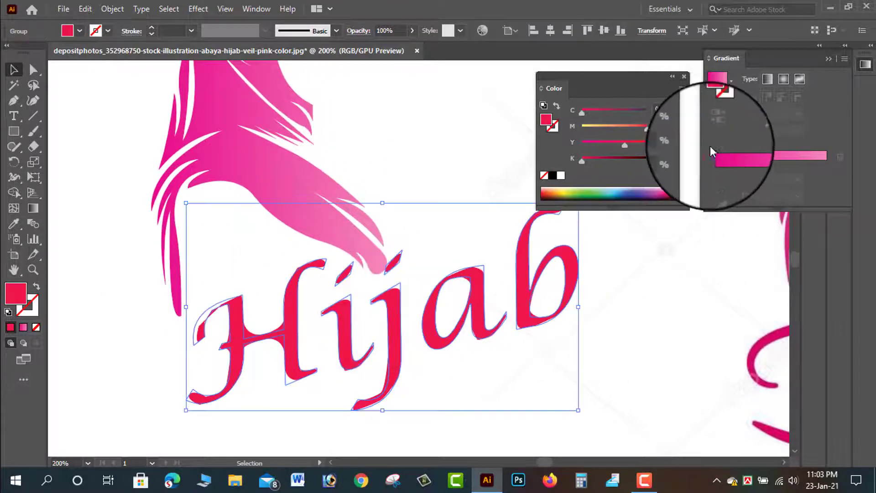
# - Divide the lettering with Pathfinder and ungroup it into separate pieces
pyautogui.click(831, 59)
pyautogui.click(672, 76)
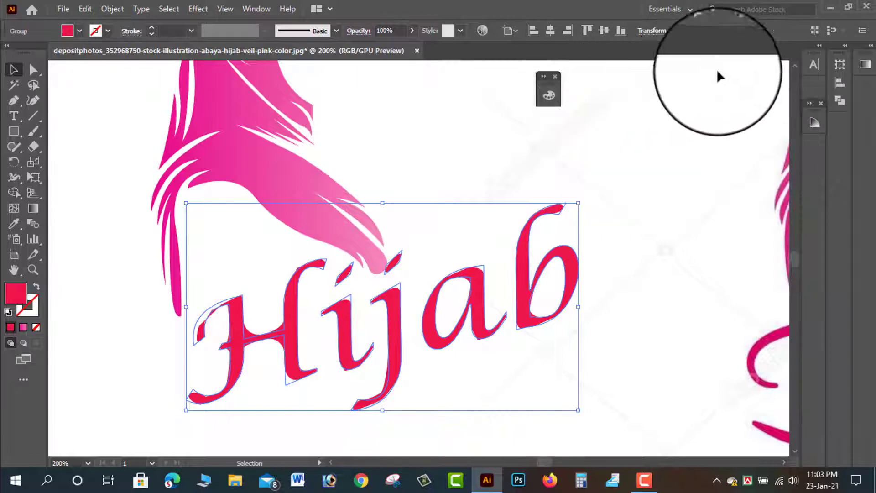
pyautogui.click(842, 101)
pyautogui.click(684, 124)
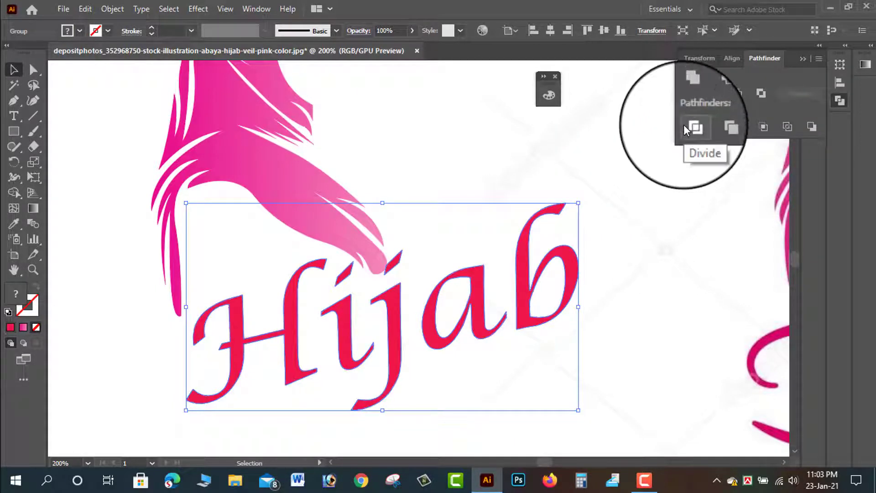
pyautogui.rightClick(479, 285)
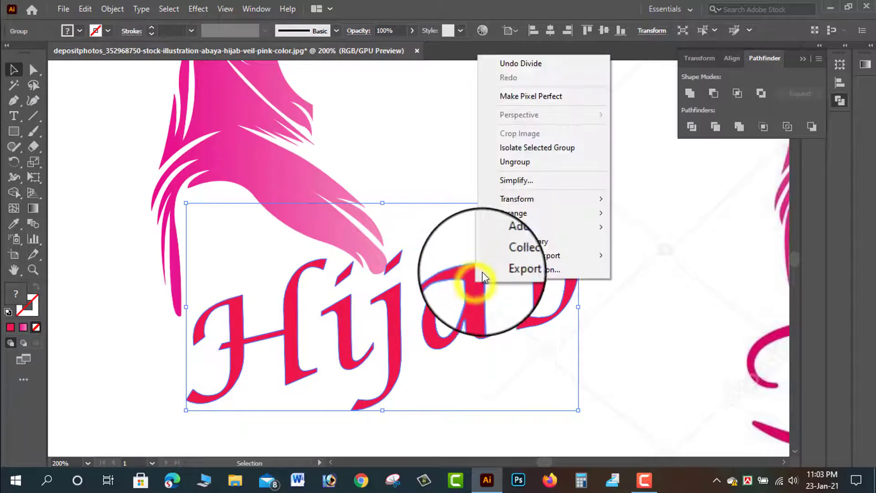
pyautogui.click(511, 162)
pyautogui.click(600, 179)
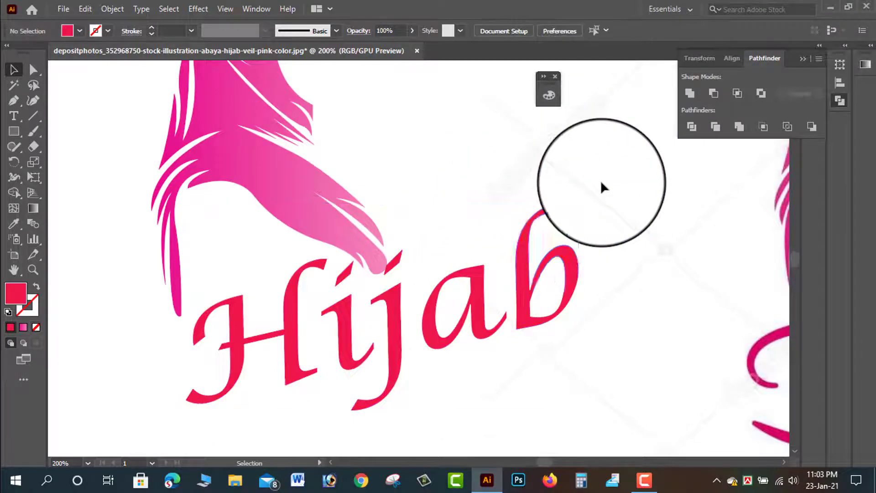
# - Move the i stem into place and slide the j with its dot toward the i
pyautogui.click(286, 335)
pyautogui.click(348, 328)
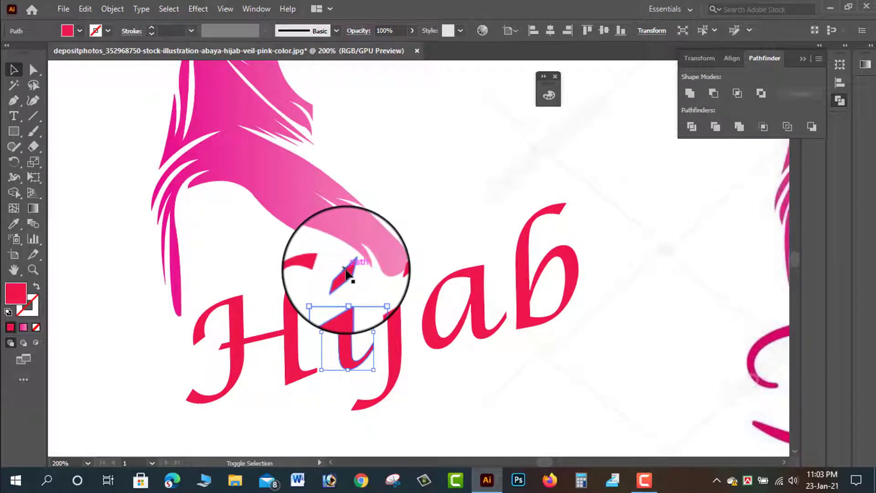
pyautogui.moveTo(347, 273)
pyautogui.mouseDown()
pyautogui.moveTo(327, 336)
pyautogui.moveTo(338, 337)
pyautogui.mouseUp()
pyautogui.click(391, 316)
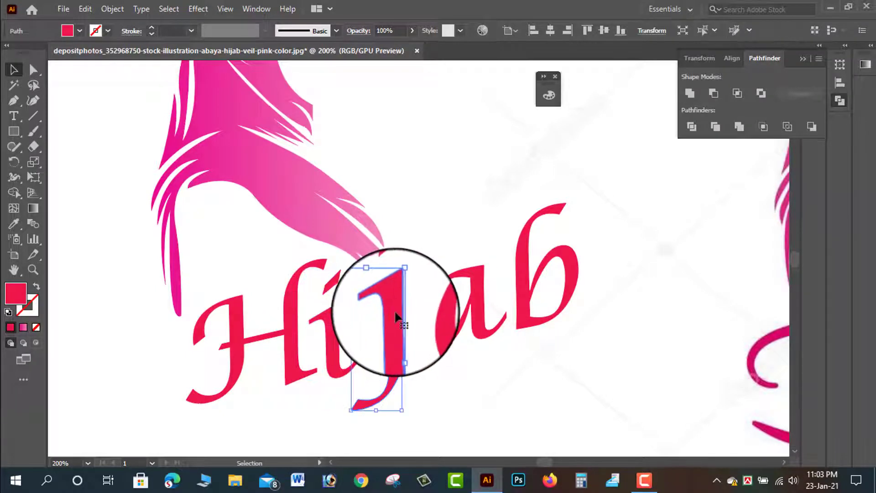
pyautogui.keyDown('shift'); pyautogui.click(396, 264); pyautogui.keyUp('shift')
pyautogui.moveTo(401, 300); pyautogui.dragTo(365, 316)
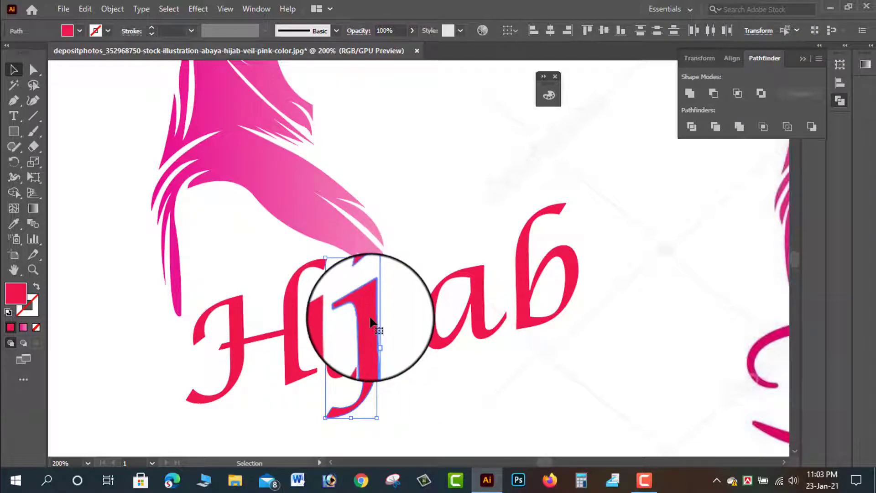
# - Slide the a next to the j and the b next to the a
pyautogui.click(403, 364)
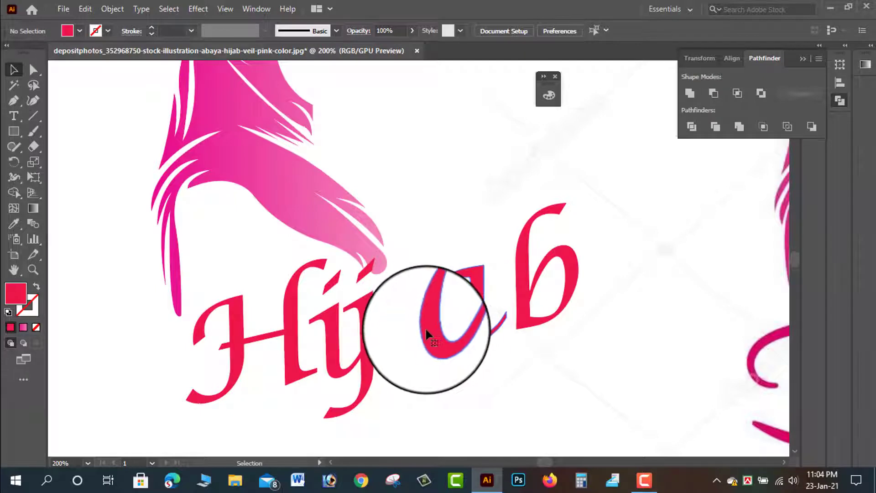
pyautogui.moveTo(427, 346); pyautogui.dragTo(384, 347)
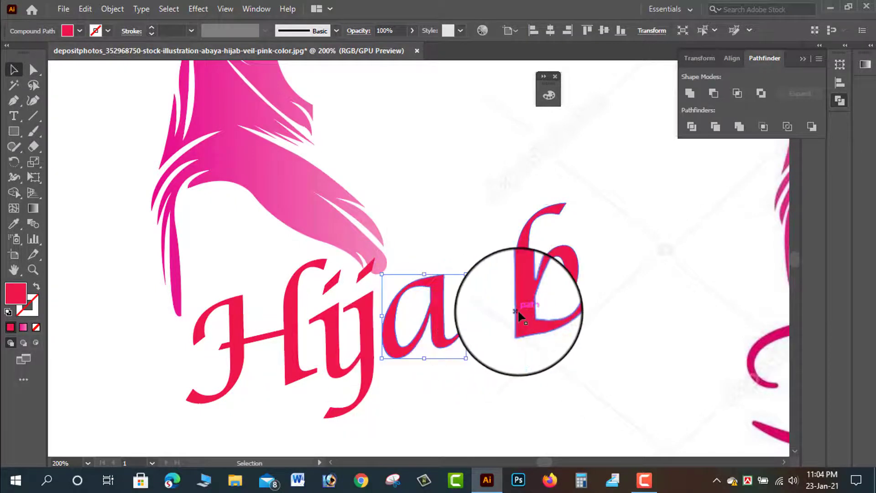
pyautogui.moveTo(519, 312); pyautogui.dragTo(470, 325)
pyautogui.click(469, 354)
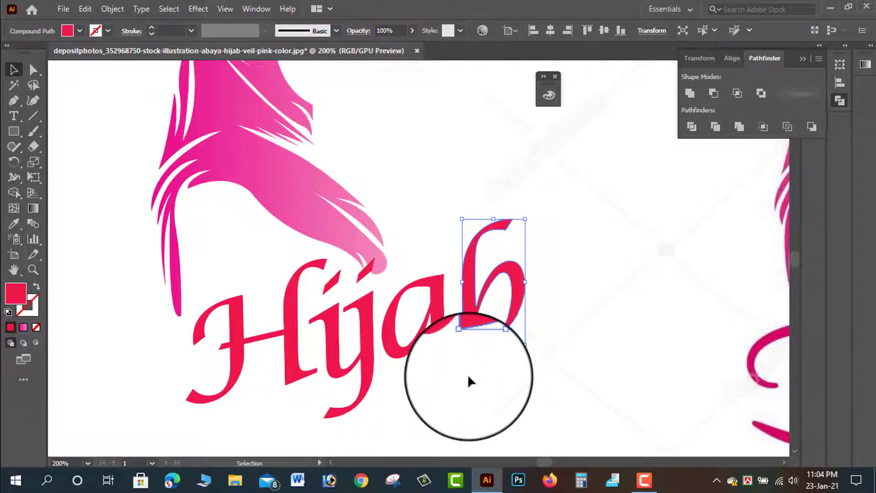
pyautogui.click(471, 372)
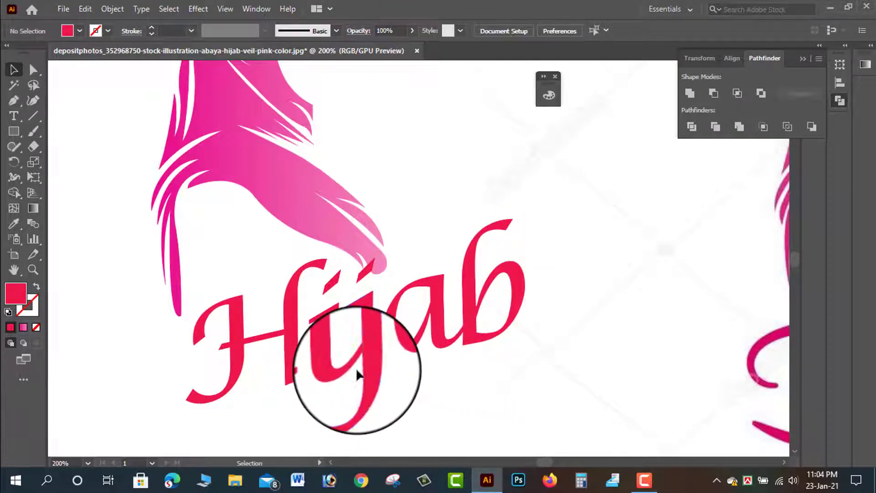
# - Nudge the dots of the i and j down and to the left
pyautogui.click(369, 270)
pyautogui.keyDown('shift'); pyautogui.click(336, 283); pyautogui.keyUp('shift')
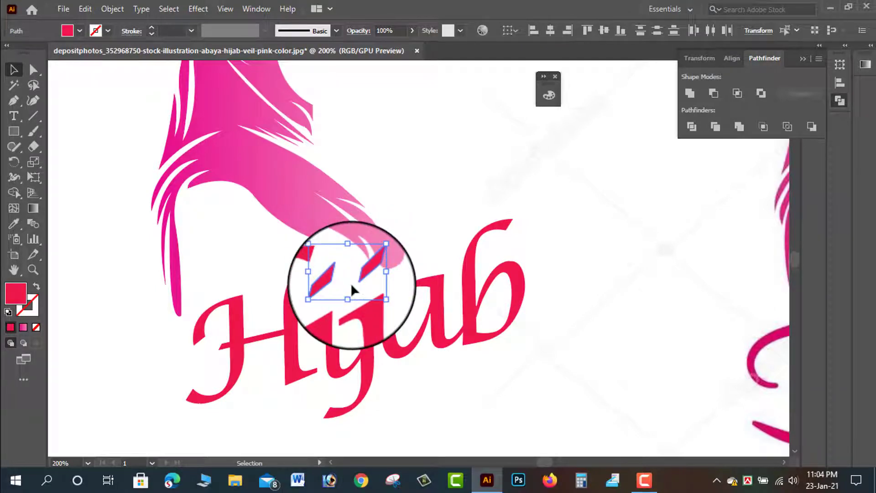
pyautogui.press('Down')
pyautogui.press('Down')
pyautogui.press('Down')
pyautogui.press('Left')
pyautogui.press('Left')
pyautogui.press('Left')
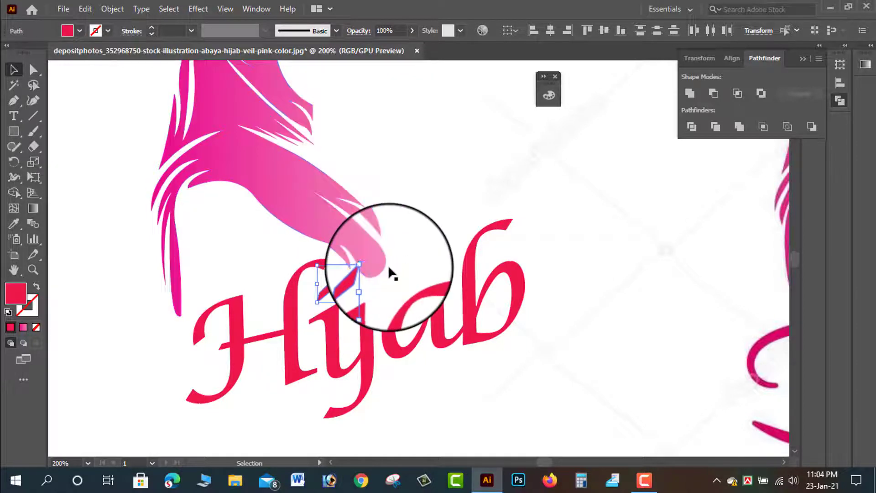
pyautogui.click(432, 206)
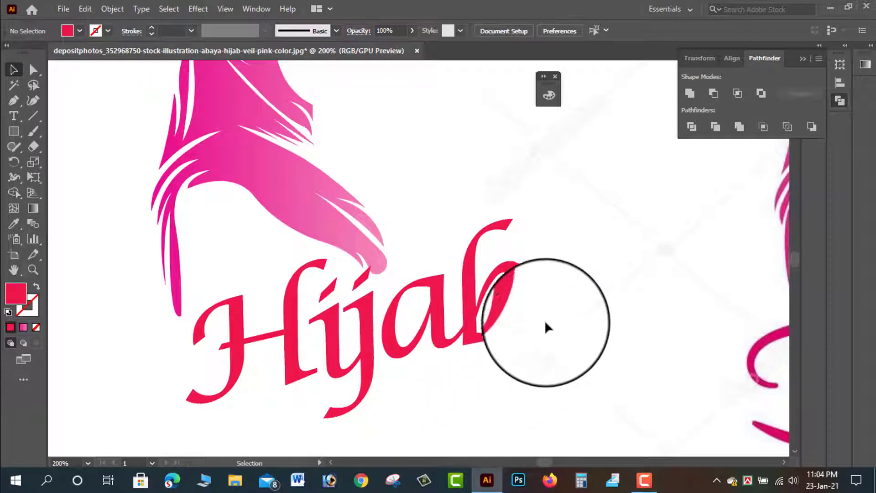
# - Delete the stray empty oval inside the b and move the veil right above the lettering
pyautogui.moveTo(569, 258)
pyautogui.mouseDown()
pyautogui.moveTo(394, 366)
pyautogui.moveTo(206, 411)
pyautogui.mouseUp()
pyautogui.click(435, 441)
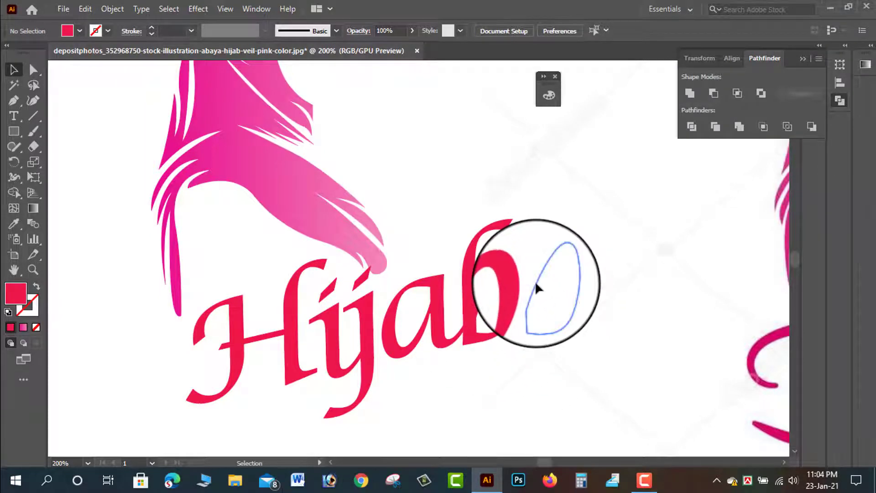
pyautogui.click(535, 281)
pyautogui.press('Delete')
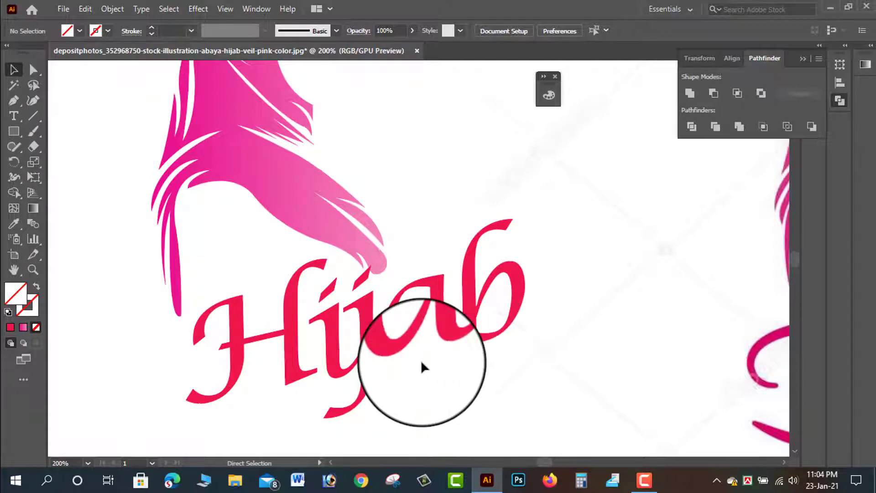
pyautogui.hotkey('ctrl', '-')
pyautogui.moveTo(366, 234); pyautogui.dragTo(402, 227)
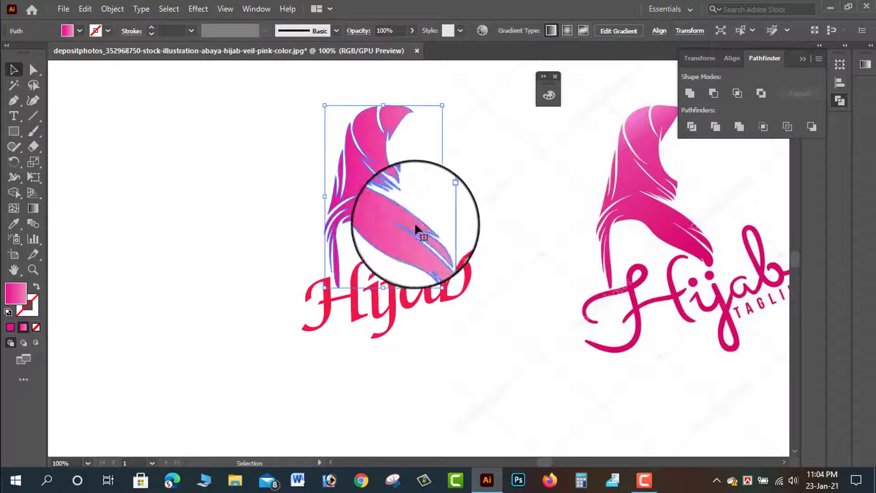
# - Nudge the veil with arrow keys so its tip rests on the lettering
pyautogui.click(469, 213)
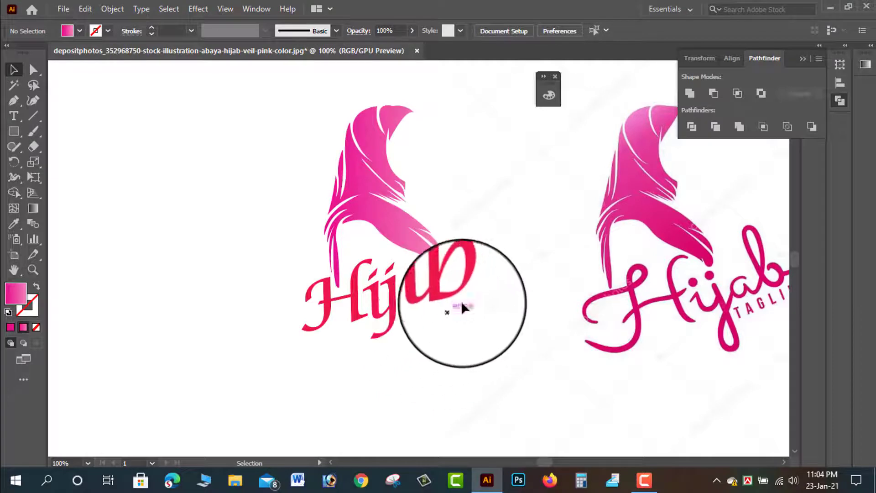
pyautogui.moveTo(481, 286); pyautogui.dragTo(318, 346)
pyautogui.click(349, 372)
pyautogui.click(400, 236)
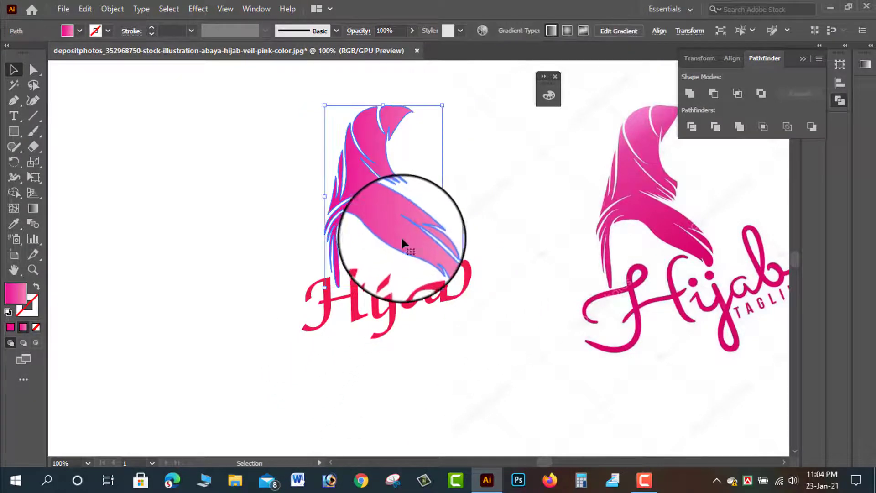
pyautogui.press('Up')
pyautogui.press('Left')
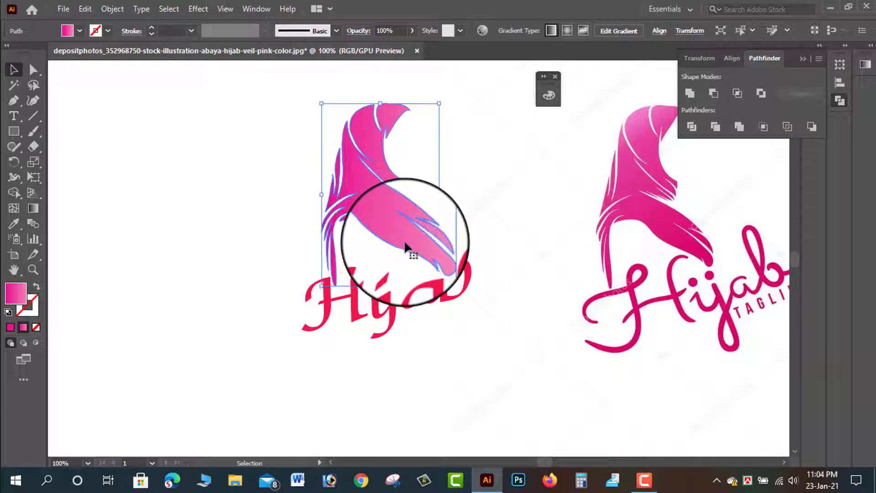
pyautogui.press('Left')
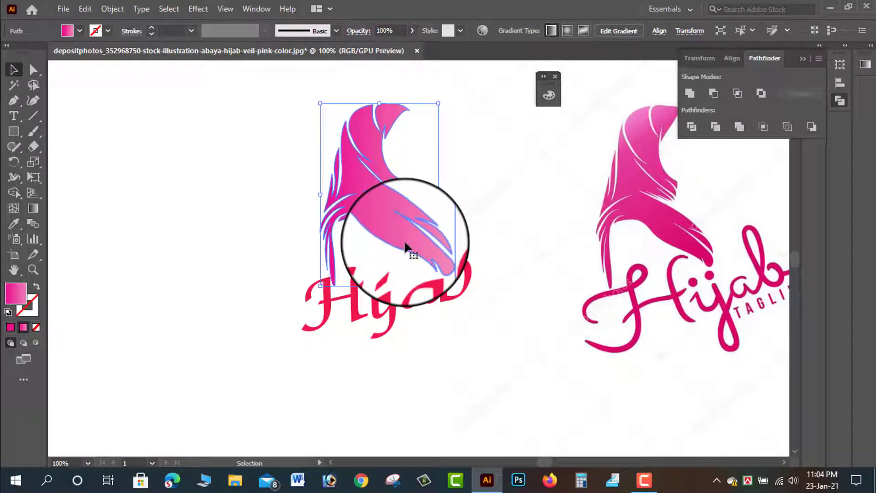
pyautogui.press('Right')
pyautogui.press('Right')
pyautogui.press('Down')
pyautogui.press('Right')
pyautogui.press('Right')
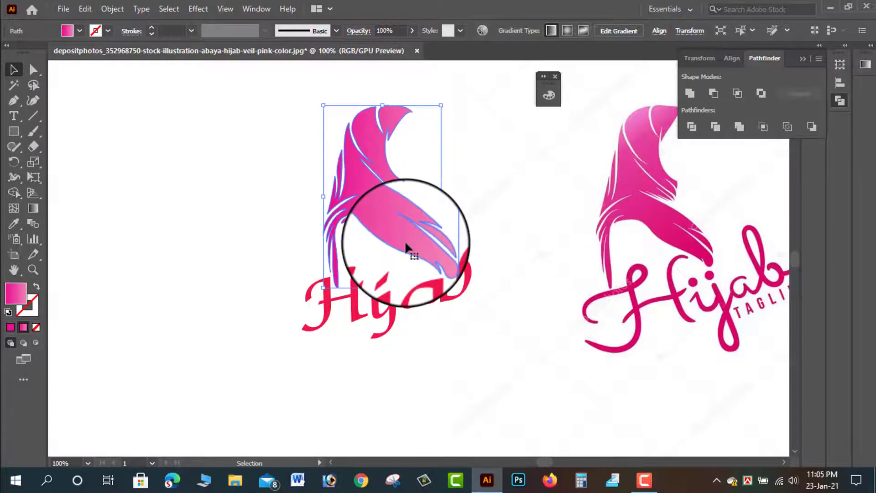
pyautogui.click(463, 329)
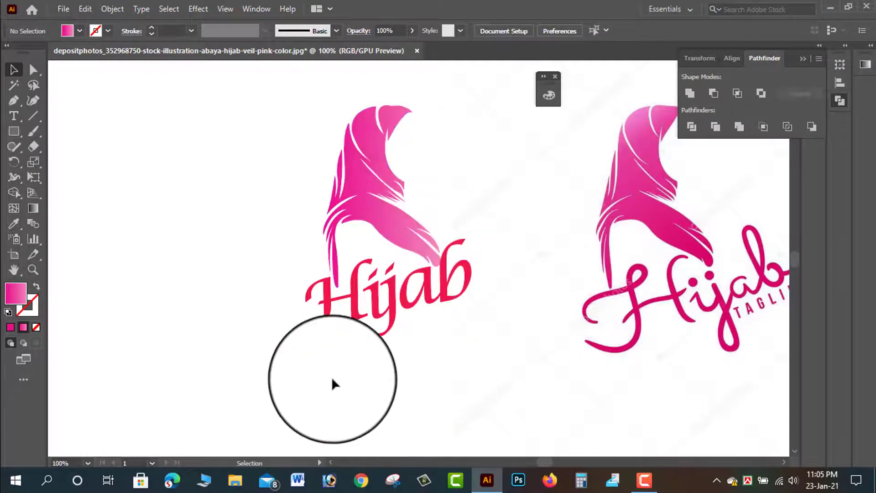
# - Delete the piece between a and b, undo it, and reselect the whole Hijab lettering
pyautogui.moveTo(295, 347); pyautogui.dragTo(489, 295)
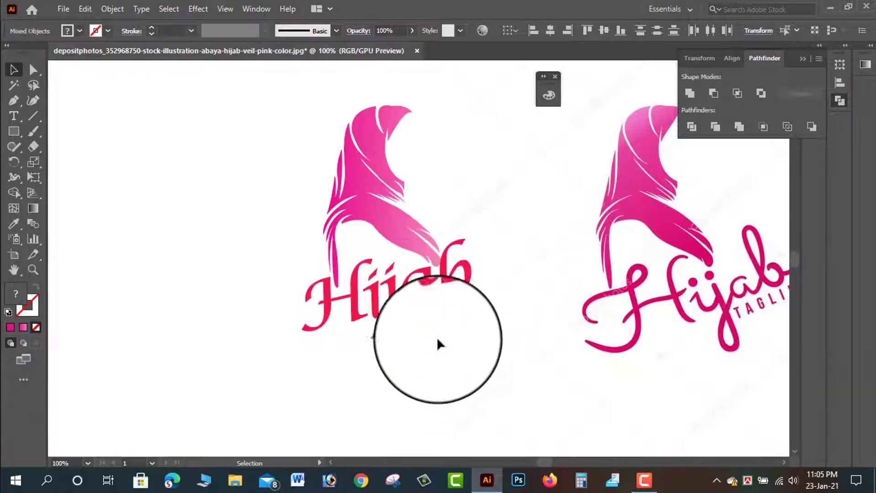
pyautogui.click(437, 338)
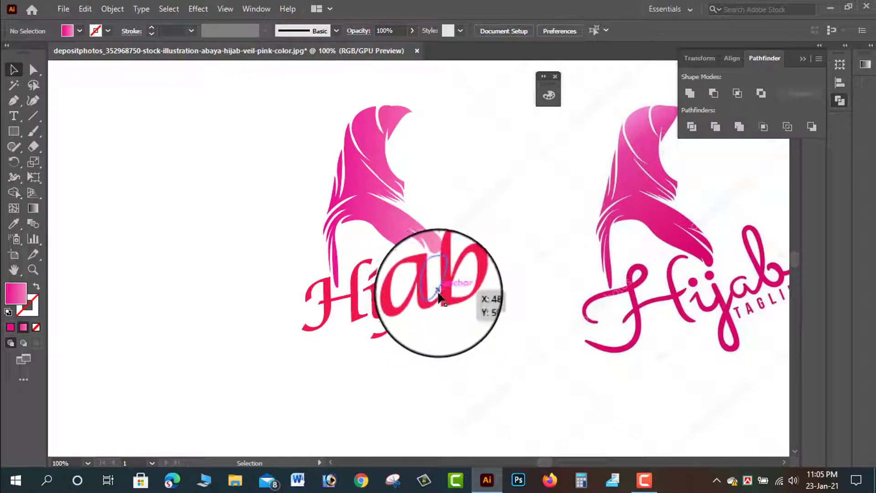
pyautogui.press('Delete')
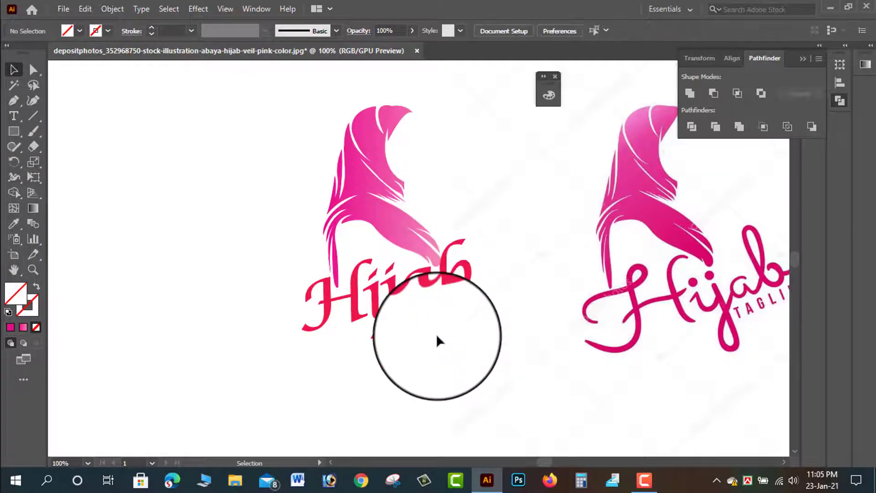
pyautogui.hotkey('ctrl', 'z')
pyautogui.moveTo(488, 274); pyautogui.dragTo(312, 346)
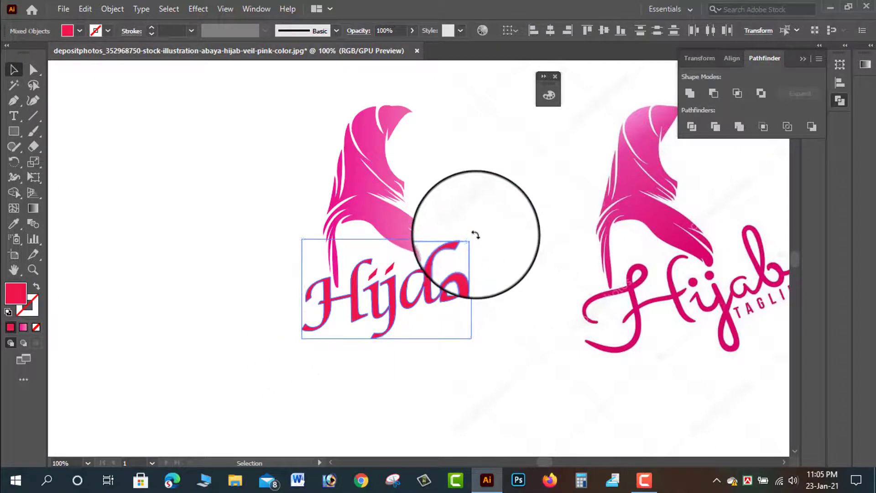
# - Undo an accidental rotation and move the Hijab lettering right under the veil
pyautogui.moveTo(475, 235); pyautogui.dragTo(476, 240)
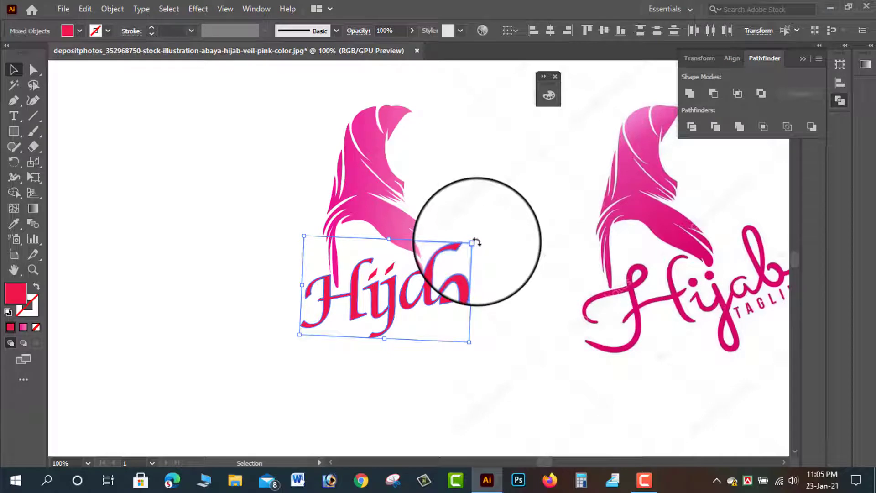
pyautogui.hotkey('ctrl', 'z')
pyautogui.click(453, 193)
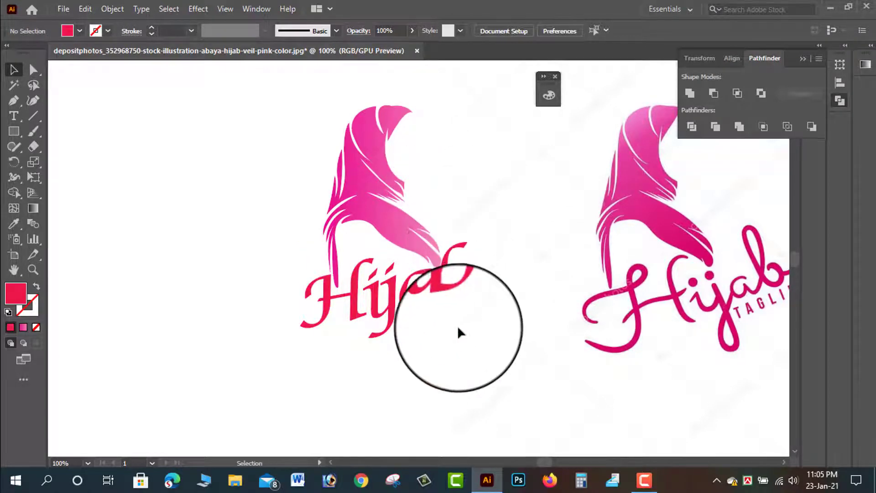
pyautogui.moveTo(261, 333)
pyautogui.mouseDown()
pyautogui.moveTo(465, 293)
pyautogui.moveTo(393, 290)
pyautogui.moveTo(443, 292)
pyautogui.moveTo(418, 290)
pyautogui.mouseUp()
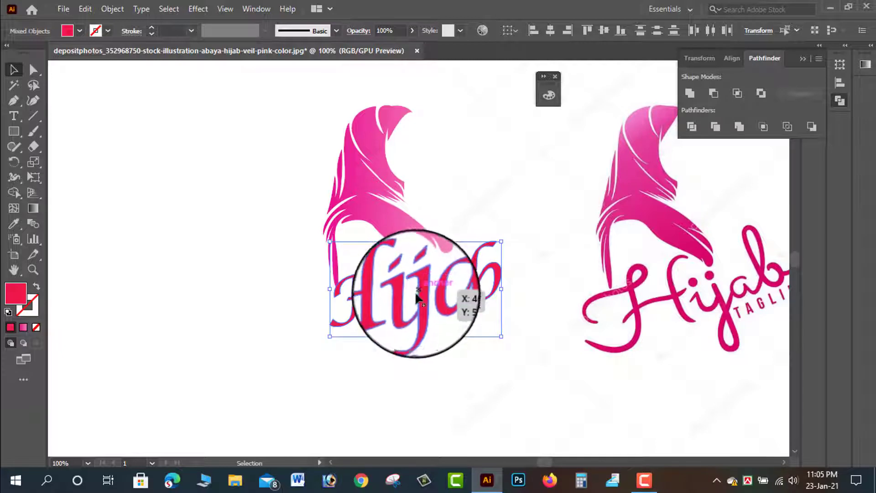
pyautogui.moveTo(418, 288); pyautogui.dragTo(464, 297)
pyautogui.click(382, 368)
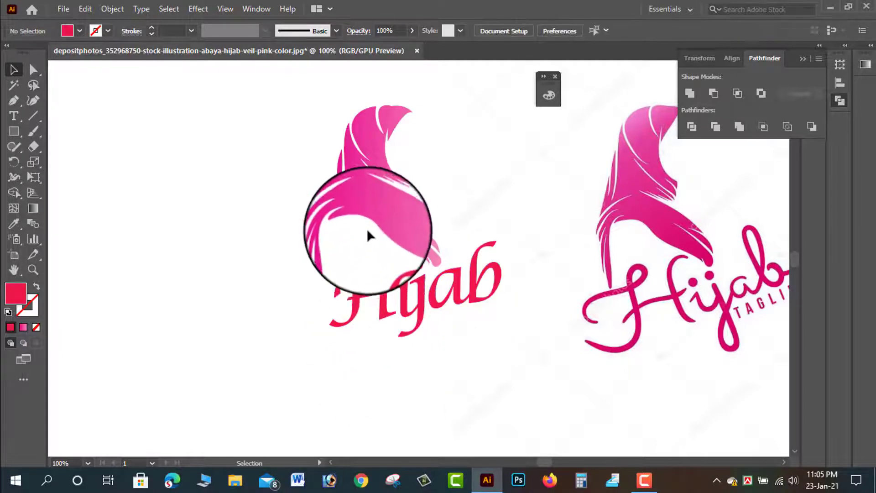
# - Move the pink veil right so it sits above the Hijab wordmark
pyautogui.moveTo(368, 231); pyautogui.dragTo(427, 227)
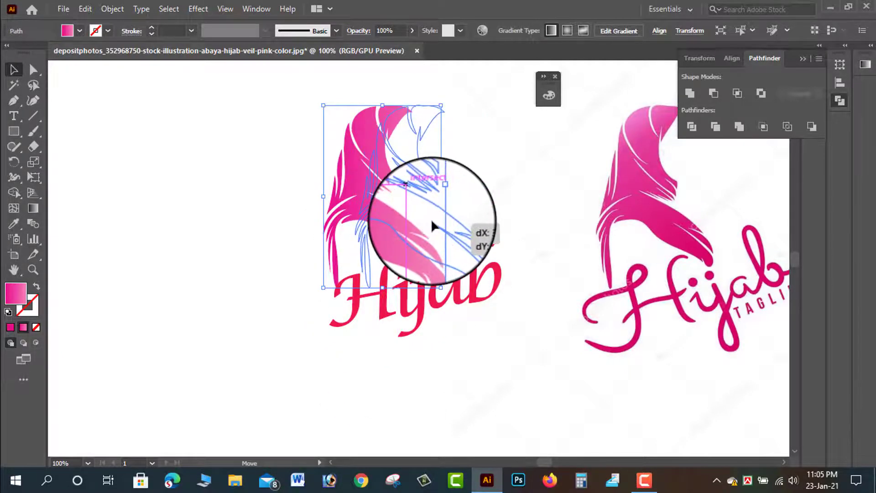
pyautogui.moveTo(427, 227); pyautogui.dragTo(427, 226)
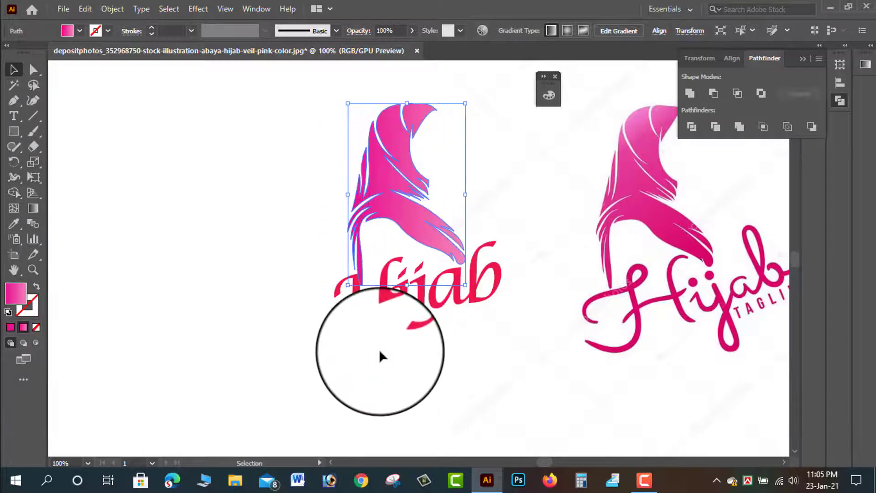
pyautogui.press('Right')
pyautogui.press('Right')
pyautogui.press('Right')
# - Move the veil to the left and scale it up by its corner handle
pyautogui.click(409, 413)
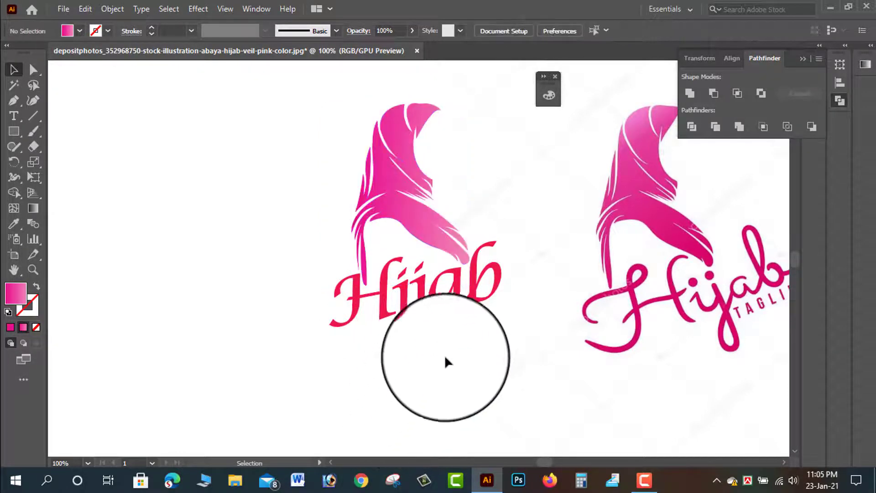
pyautogui.moveTo(416, 196); pyautogui.dragTo(230, 218)
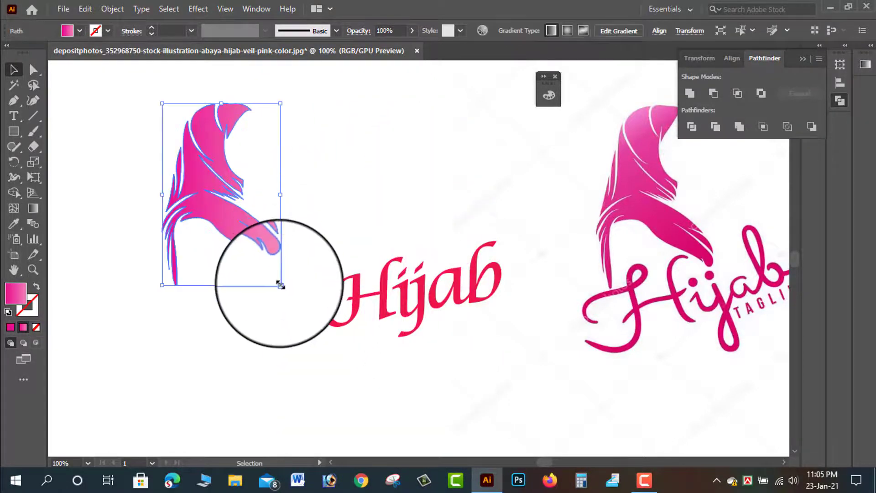
pyautogui.moveTo(287, 291); pyautogui.dragTo(313, 337)
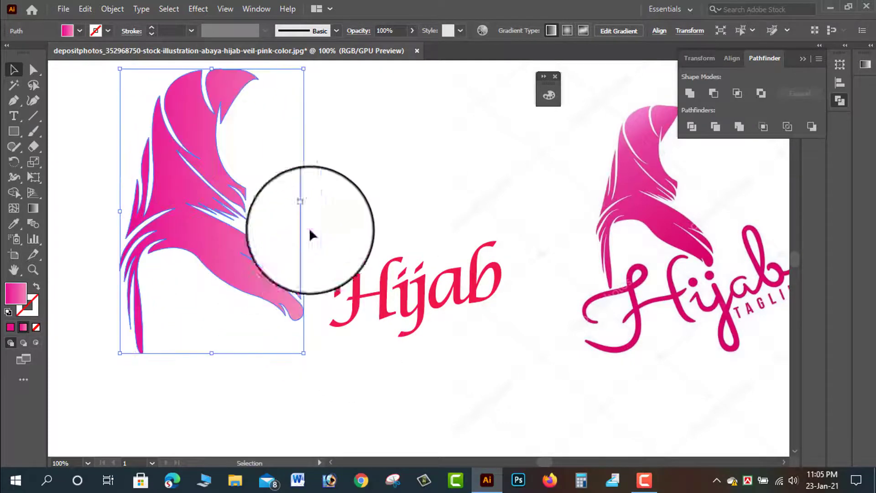
pyautogui.click(393, 246)
# - Place the Hijab wordmark under the veil's tail and nudge the ab letters beside Hij
pyautogui.moveTo(334, 226)
pyautogui.mouseDown()
pyautogui.moveTo(499, 303)
pyautogui.moveTo(470, 294)
pyautogui.moveTo(267, 340)
pyautogui.moveTo(315, 337)
pyautogui.mouseUp()
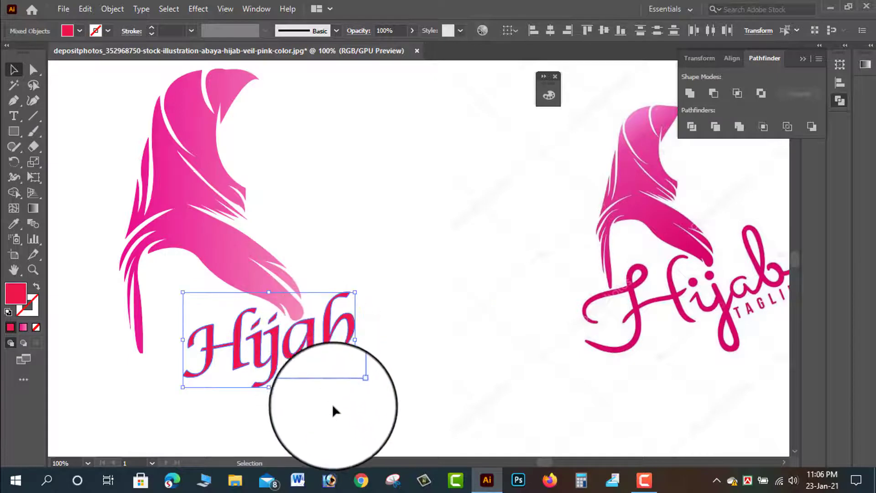
pyautogui.click(335, 418)
pyautogui.click(331, 349)
pyautogui.click(339, 376)
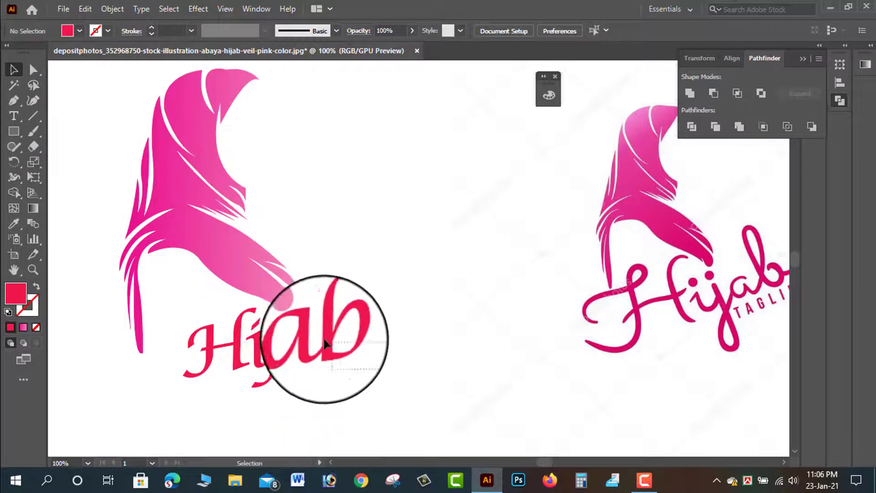
pyautogui.click(319, 338)
pyautogui.moveTo(318, 338); pyautogui.dragTo(319, 342)
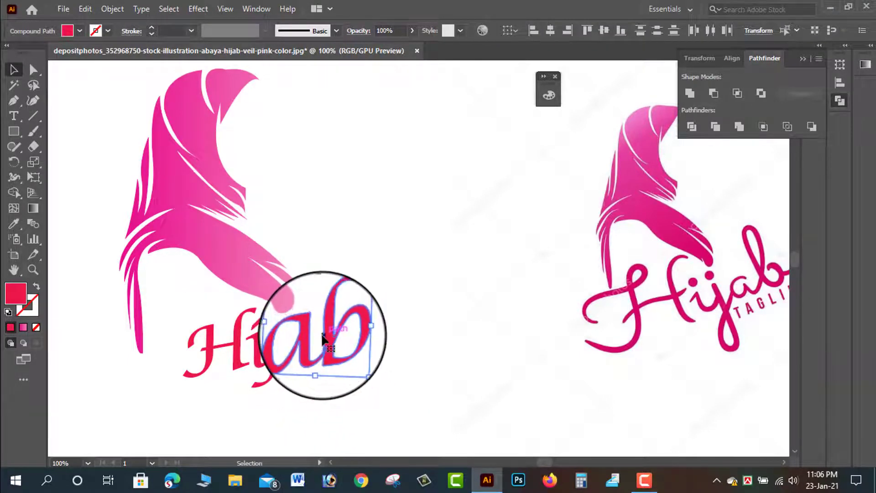
pyautogui.moveTo(391, 387); pyautogui.dragTo(182, 343)
pyautogui.click(335, 273)
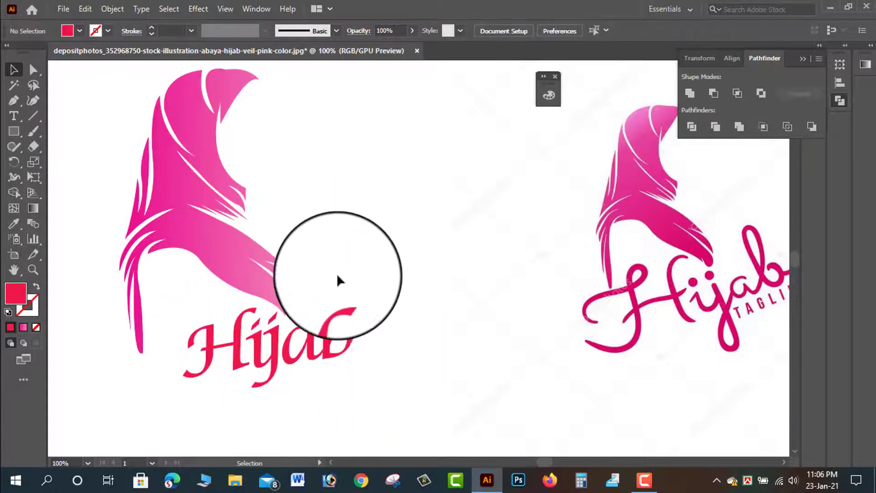
# - Nudge the veil slightly right, then zoom out and pan across the artboard
pyautogui.click(294, 293)
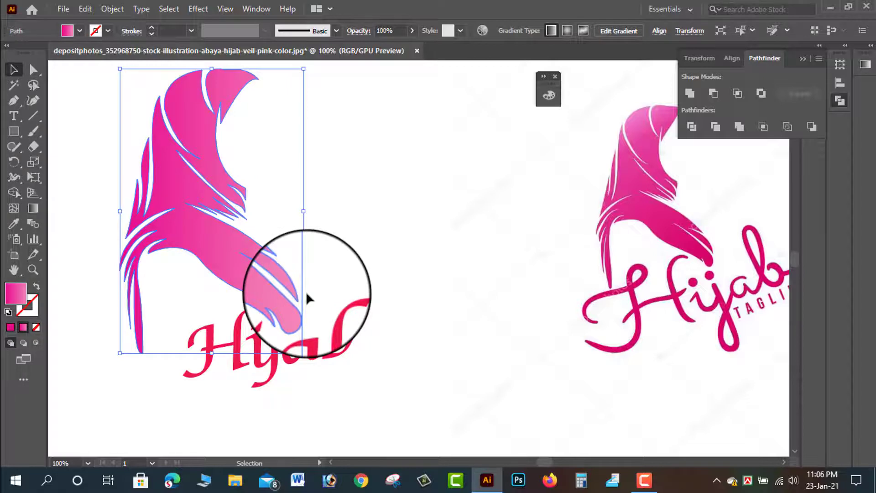
pyautogui.press('Right')
pyautogui.press('Right')
pyautogui.press('Right')
pyautogui.press('Right')
pyautogui.press('Right')
pyautogui.press('Right')
pyautogui.press('Right')
pyautogui.press('Right')
pyautogui.press('Right')
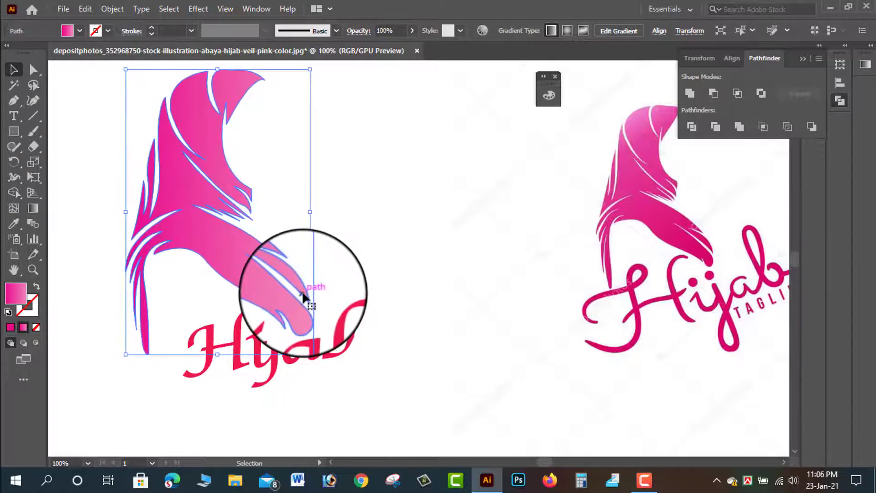
pyautogui.click(328, 238)
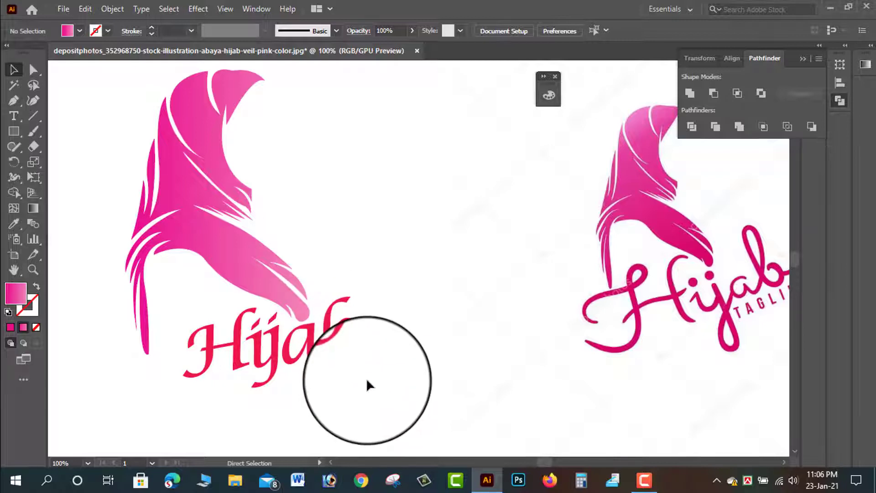
pyautogui.hotkey('ctrl', '-')
pyautogui.hotkey('ctrl', '-')
pyautogui.moveTo(467, 331)
pyautogui.mouseDown()
pyautogui.moveTo(442, 341)
pyautogui.moveTo(426, 335)
pyautogui.mouseUp()
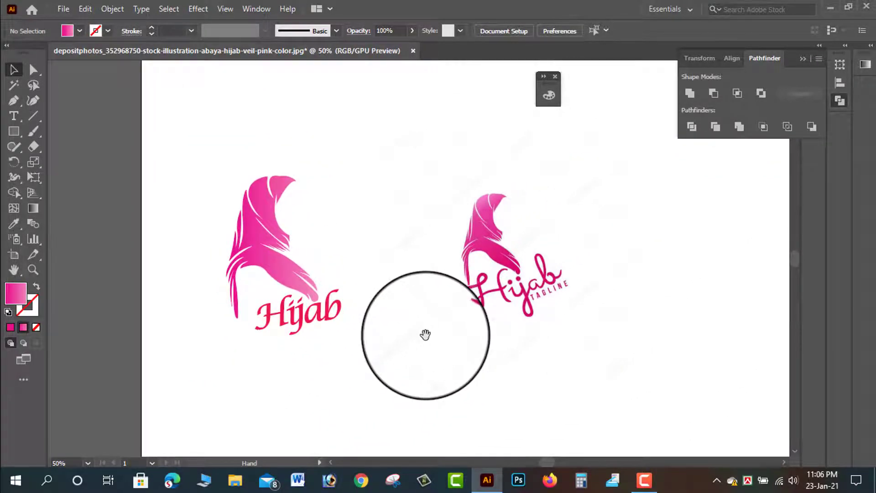
pyautogui.moveTo(425, 335); pyautogui.dragTo(424, 341)
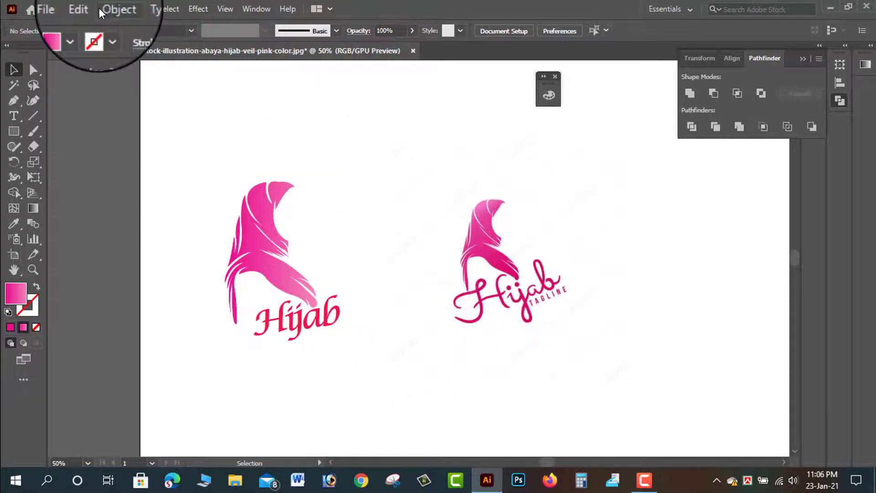
pyautogui.click(113, 9)
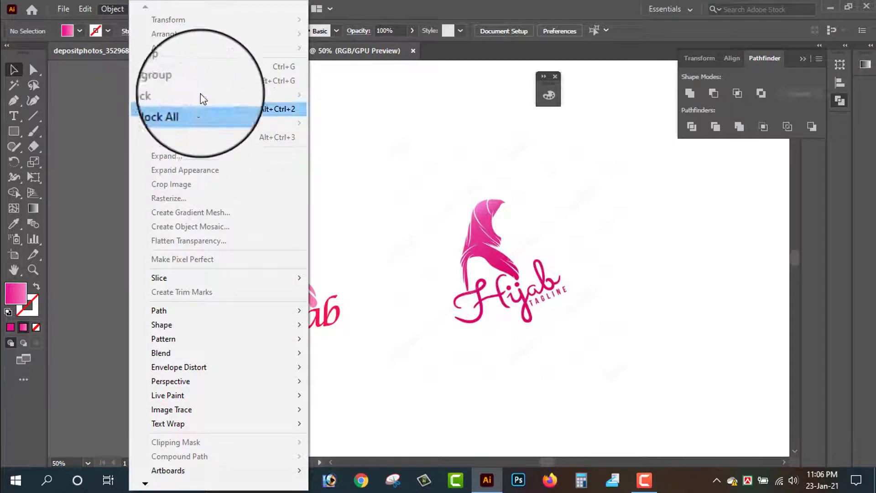
# - Unlock everything, delete the reference stock image, and move the logo to the artboard centre
pyautogui.click(218, 110)
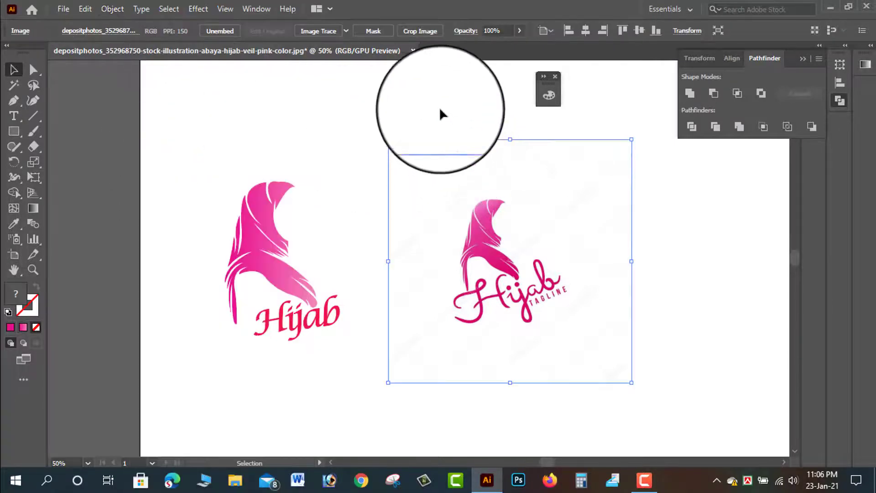
pyautogui.press('Delete')
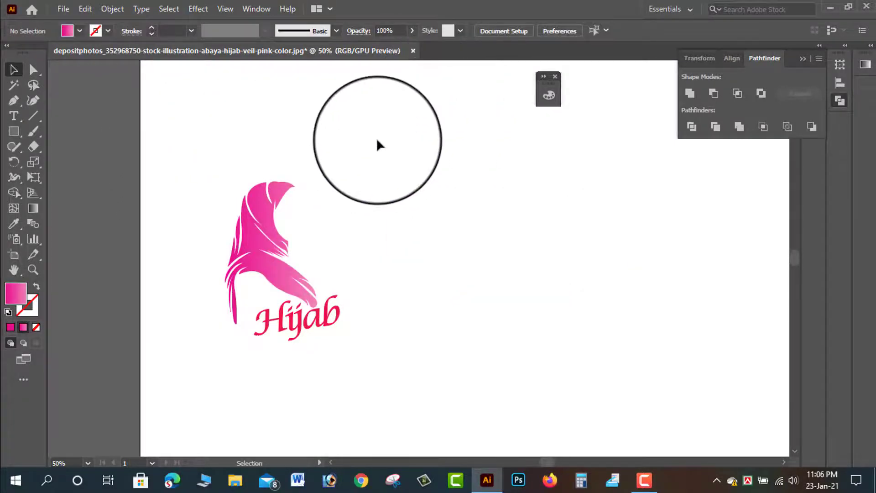
pyautogui.moveTo(184, 137)
pyautogui.mouseDown()
pyautogui.moveTo(377, 351)
pyautogui.moveTo(382, 399)
pyautogui.mouseUp()
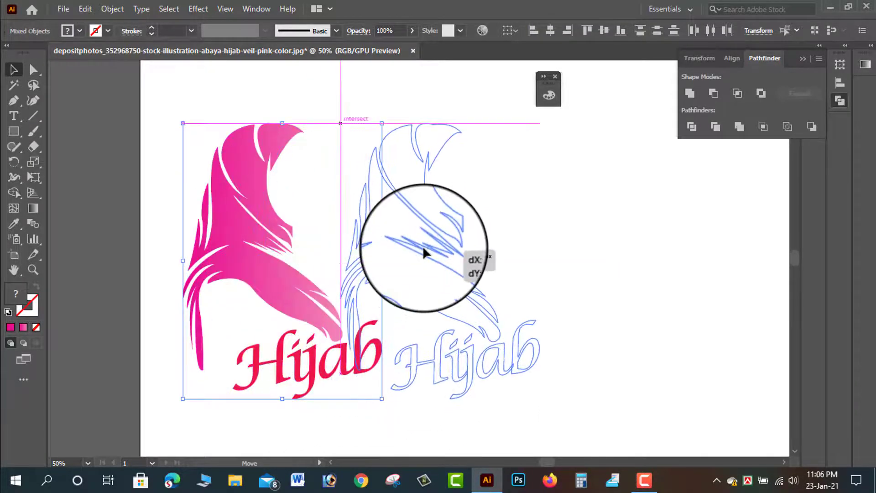
pyautogui.moveTo(266, 254); pyautogui.dragTo(423, 245)
pyautogui.click(651, 235)
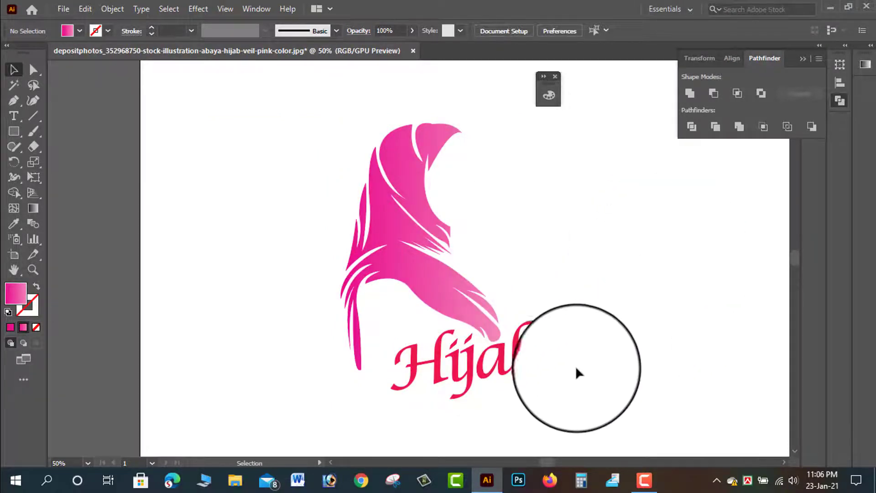
pyautogui.moveTo(557, 391); pyautogui.dragTo(388, 336)
# - Eyedropper the veil's magenta-to-pink gradient onto the Hijab wordmark and angle it diagonally
pyautogui.keyDown('shift'); pyautogui.click(409, 259); pyautogui.keyUp('shift')
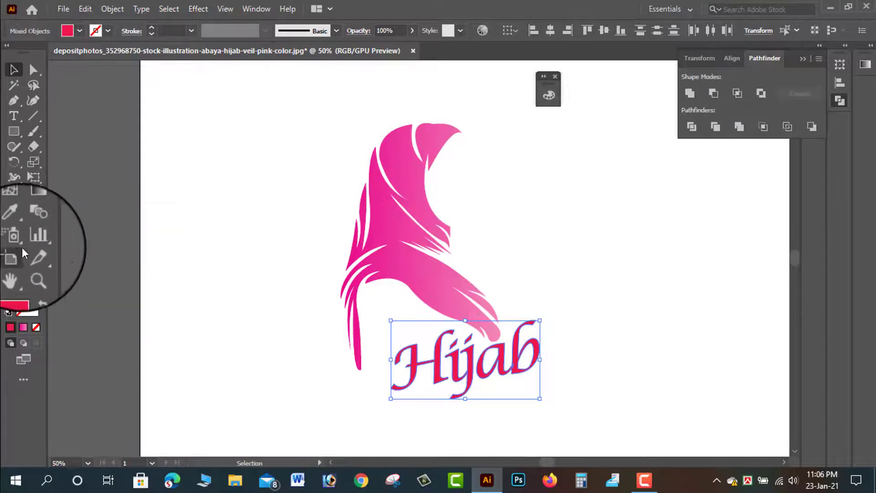
pyautogui.click(14, 223)
pyautogui.click(405, 242)
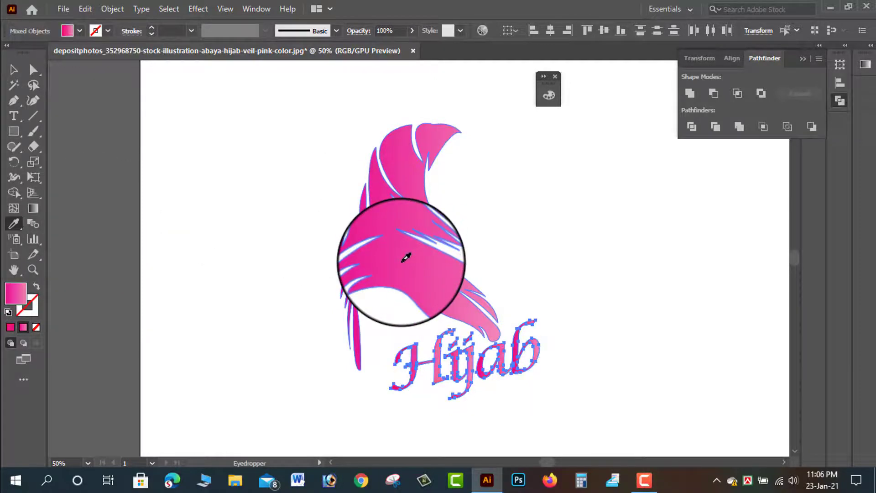
pyautogui.click(13, 68)
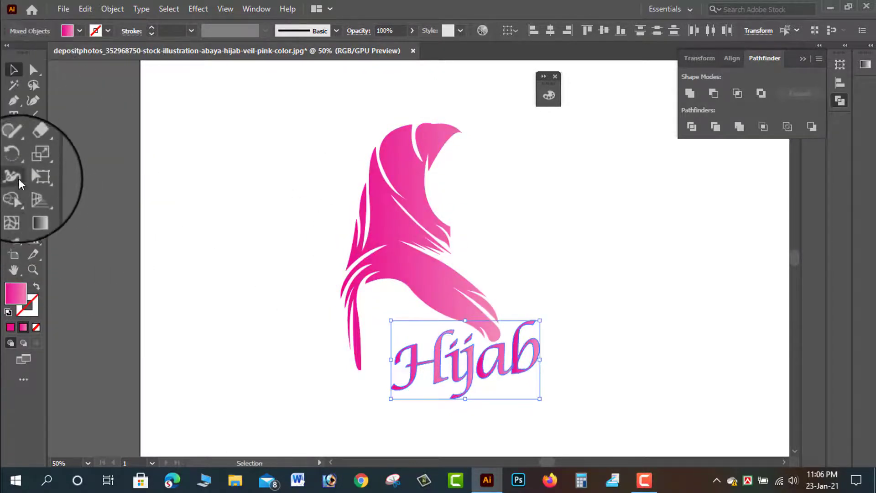
pyautogui.click(37, 209)
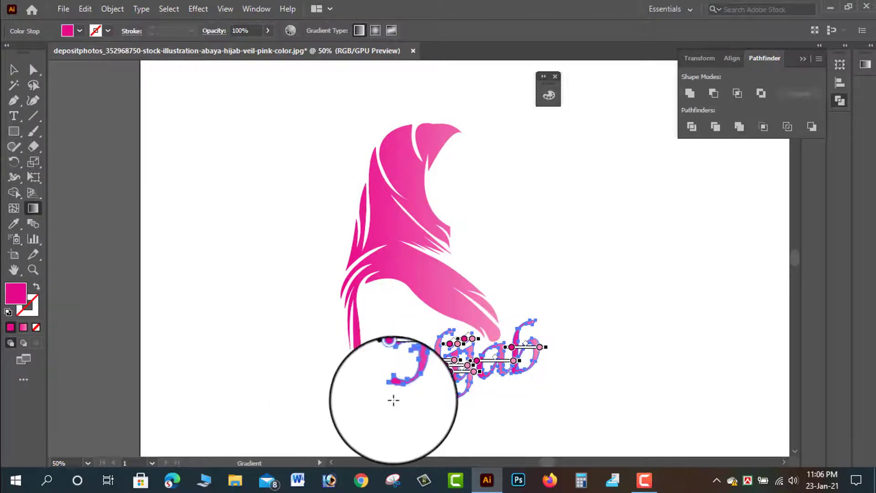
pyautogui.moveTo(439, 380); pyautogui.dragTo(525, 337)
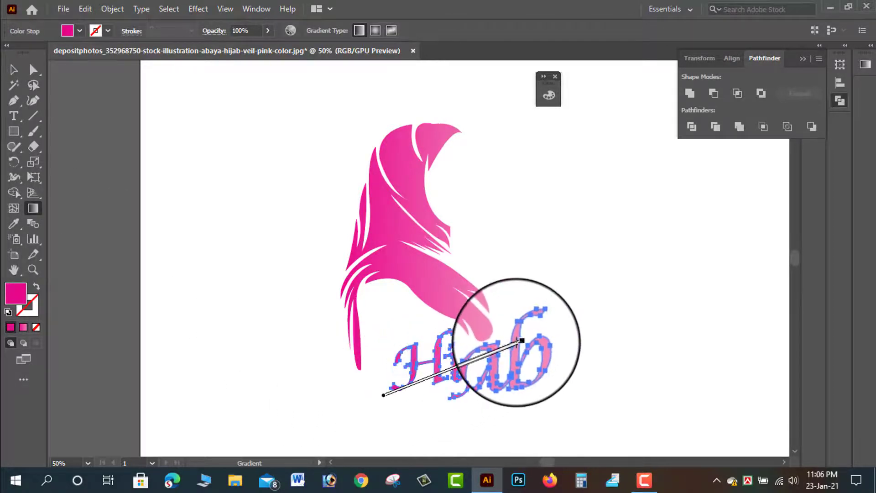
pyautogui.click(14, 70)
pyautogui.click(163, 251)
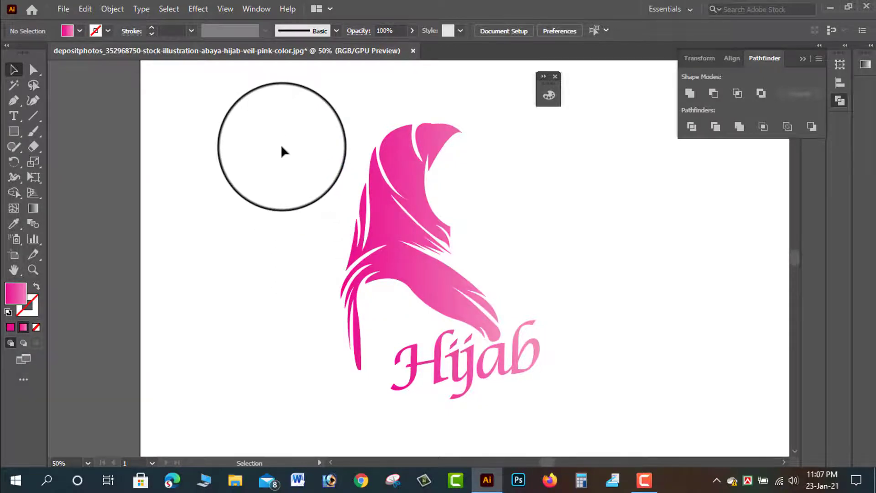
# - Enlarge the whole veil-and-Hijab logo from its centre and recentre it on the artboard
pyautogui.hotkey('ctrl', '-')
pyautogui.hotkey('ctrl', '-')
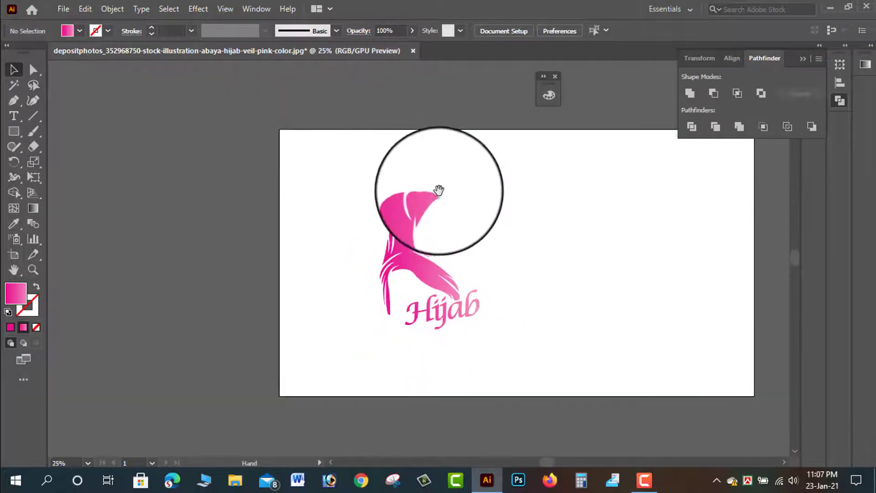
pyautogui.moveTo(438, 191); pyautogui.dragTo(362, 211)
pyautogui.moveTo(245, 185); pyautogui.dragTo(391, 332)
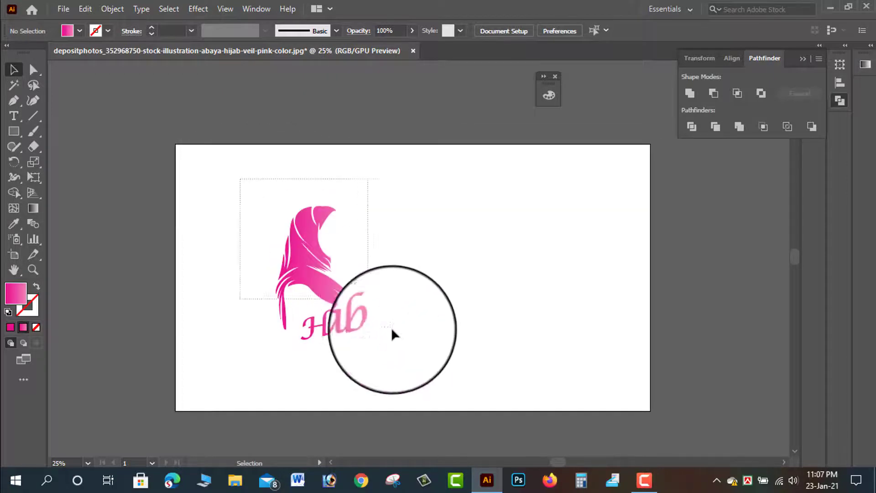
pyautogui.moveTo(322, 288)
pyautogui.mouseDown()
pyautogui.moveTo(407, 288)
pyautogui.moveTo(423, 278)
pyautogui.mouseUp()
pyautogui.moveTo(471, 336); pyautogui.dragTo(492, 365)
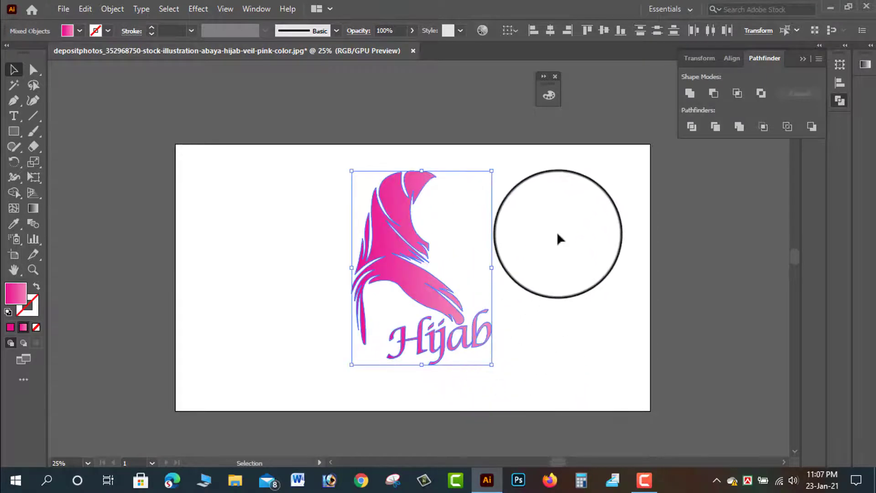
pyautogui.click(557, 231)
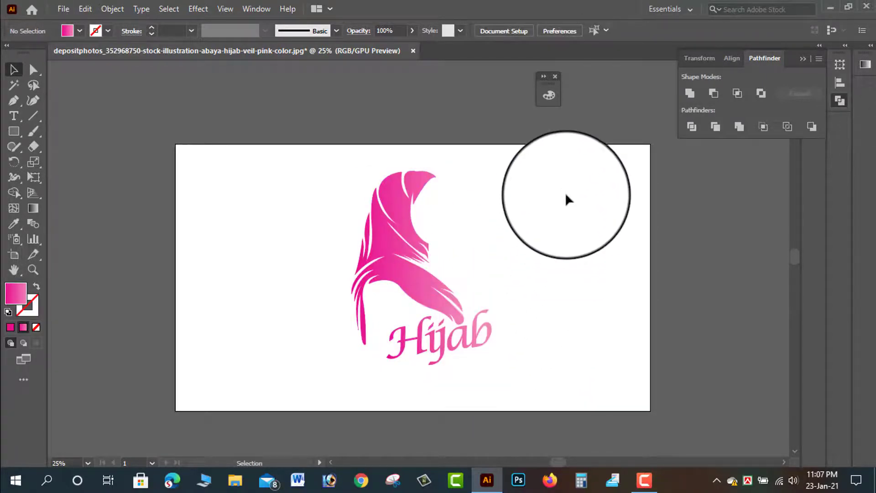
pyautogui.moveTo(276, 167); pyautogui.dragTo(573, 412)
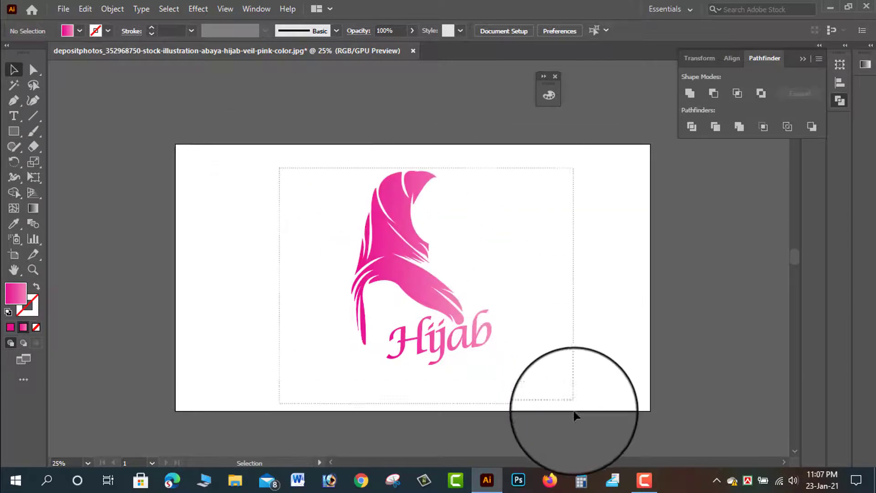
pyautogui.moveTo(427, 270); pyautogui.dragTo(413, 287)
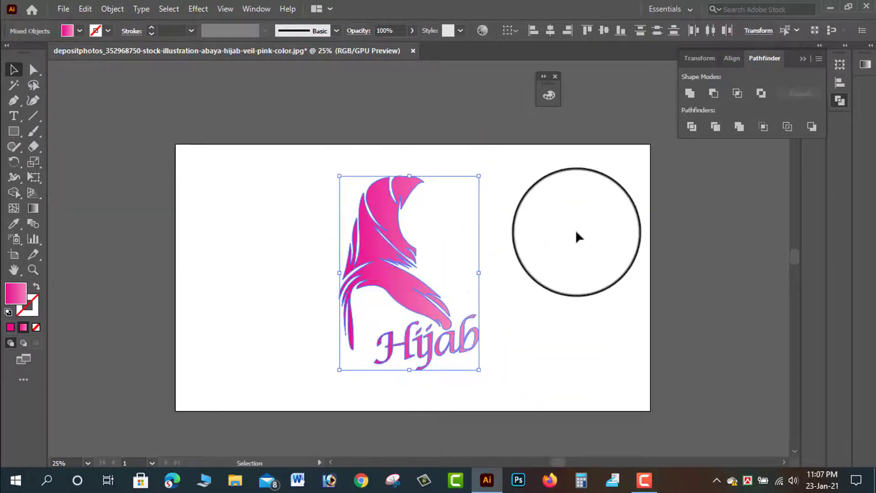
pyautogui.click(573, 228)
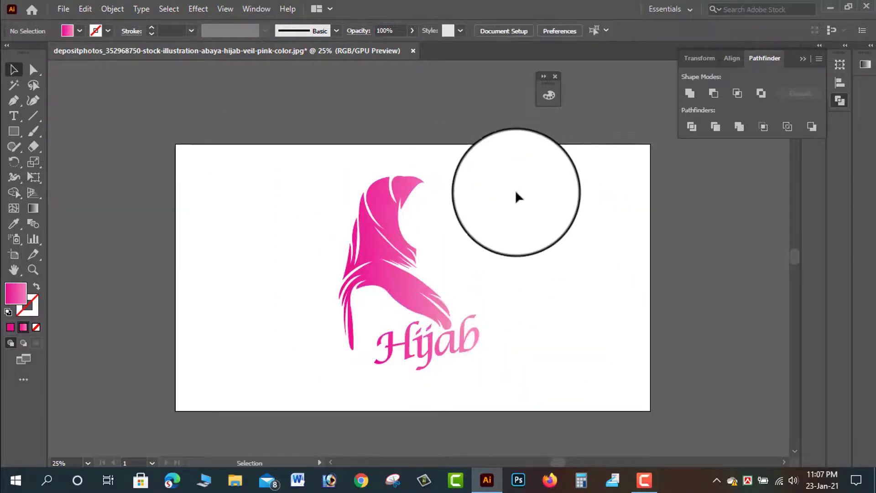
# - Start Export As and create a new 'Hijab Logo' folder on the Desktop, then open it
pyautogui.click(63, 9)
pyautogui.moveTo(87, 249)
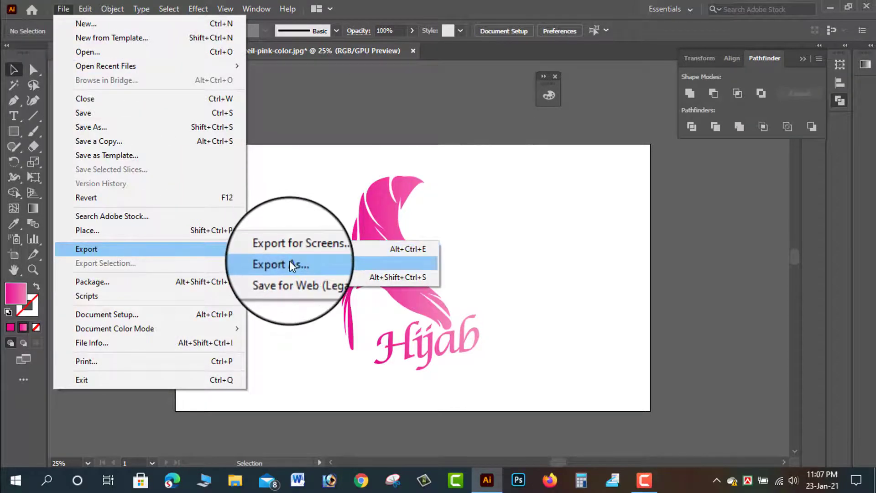
pyautogui.click(290, 262)
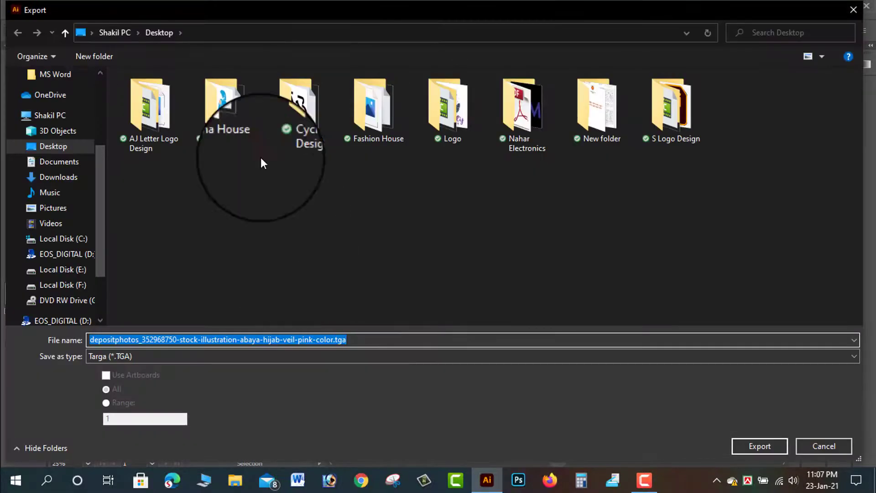
pyautogui.click(106, 61)
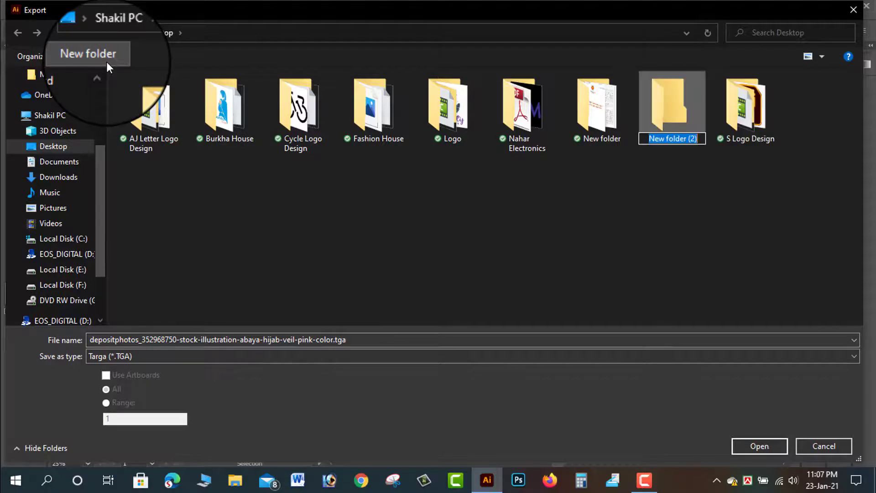
pyautogui.write('Hij')
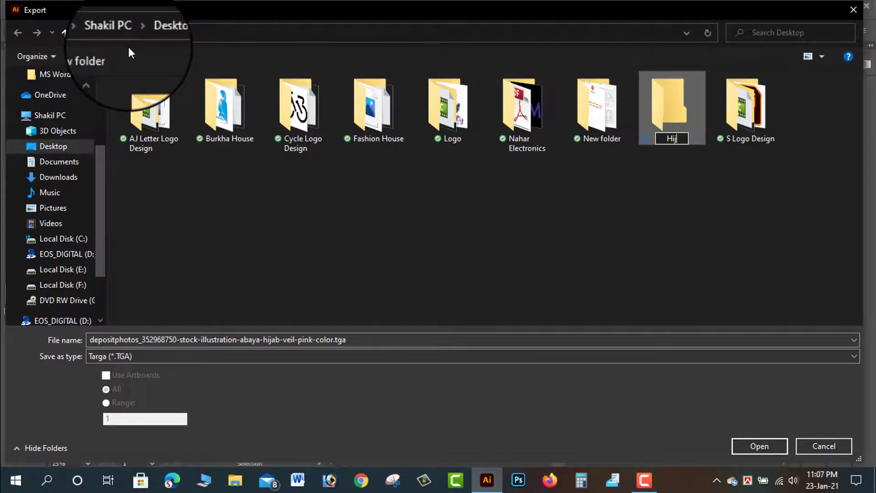
pyautogui.write('ad')
pyautogui.press('BackSpace')
pyautogui.write('b')
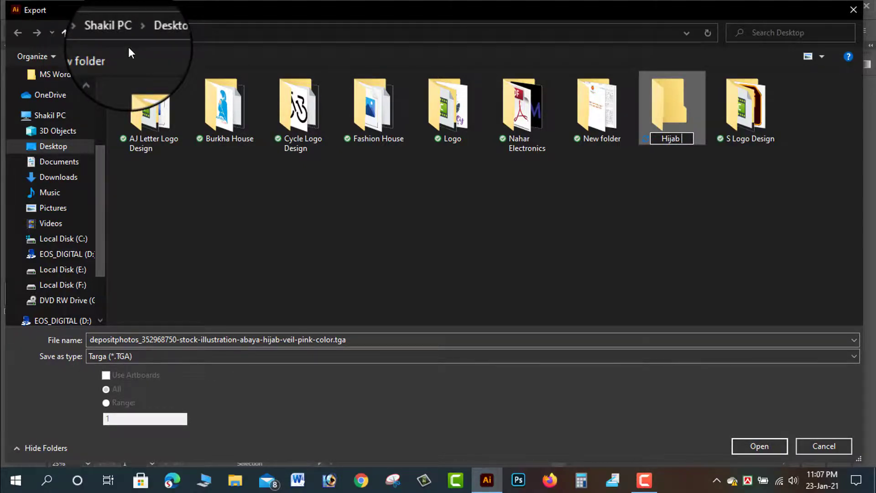
pyautogui.write(' Logo')
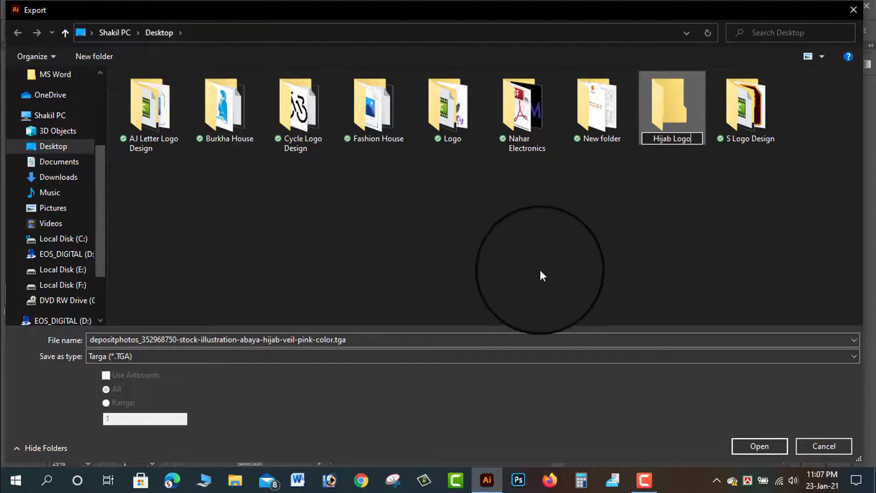
pyautogui.click(653, 170)
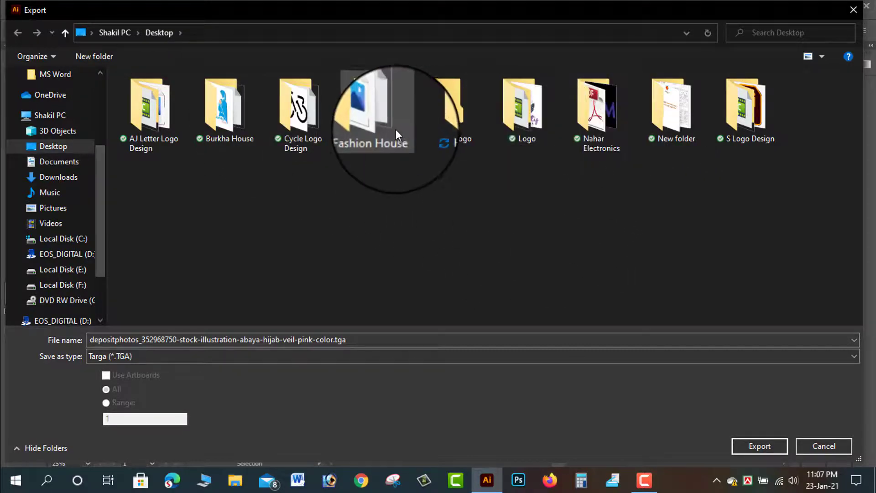
pyautogui.doubleClick(439, 114)
# - Export the artwork as a PNG named Logo, accepting the PNG options
pyautogui.click(234, 340)
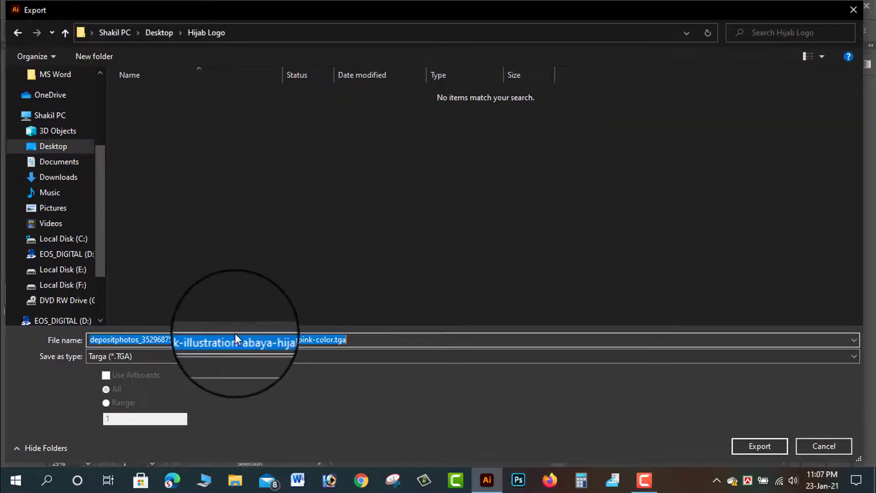
pyautogui.write('Logo')
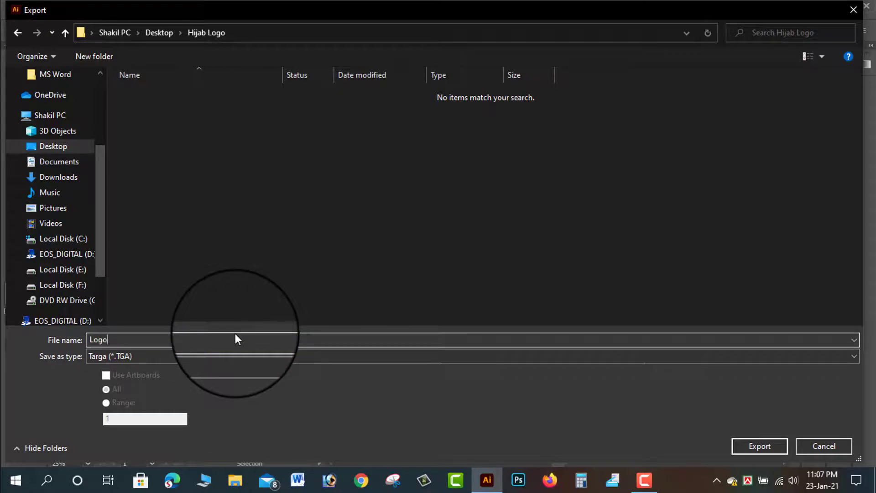
pyautogui.click(218, 357)
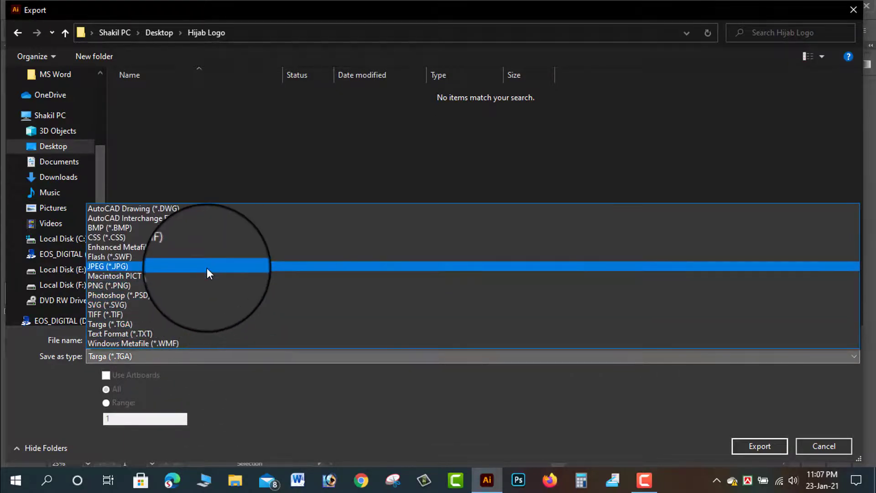
pyautogui.click(214, 286)
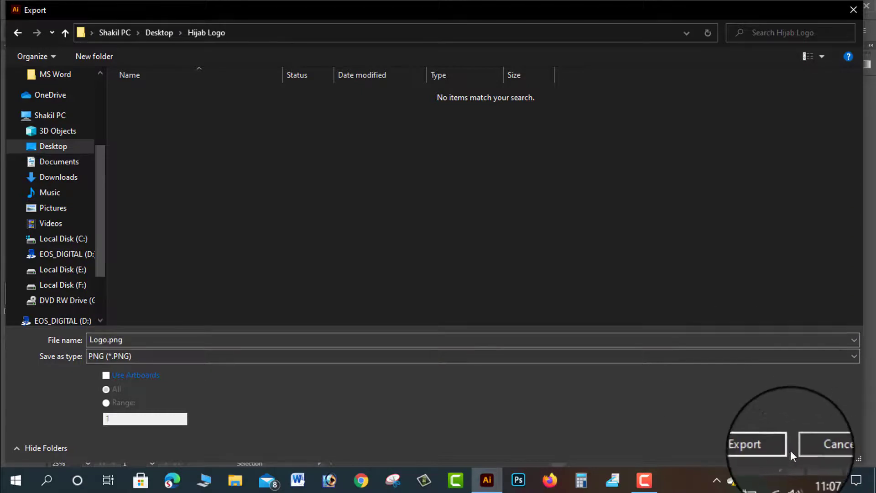
pyautogui.click(768, 446)
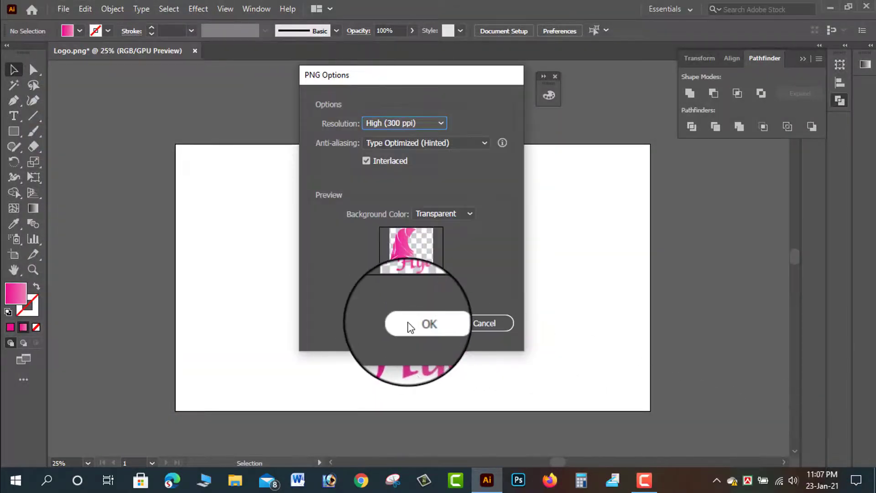
pyautogui.click(408, 325)
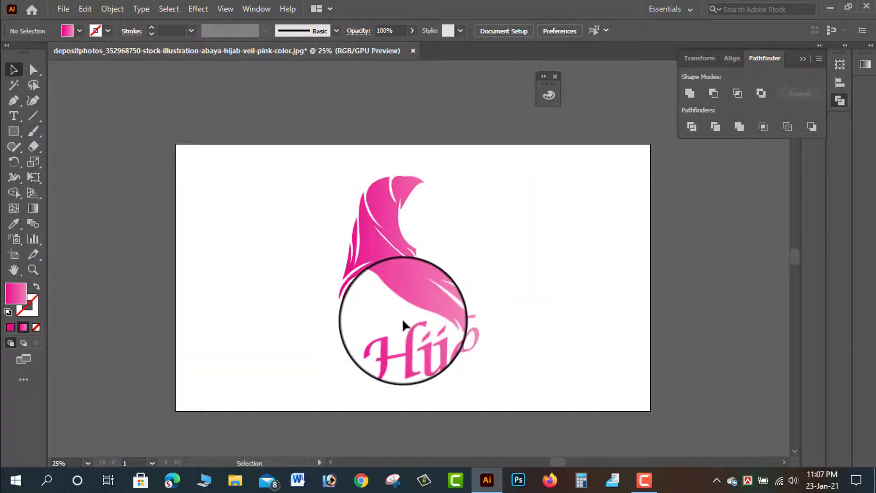
# - Save the document as Logo in Adobe Illustrator (*.AI) format in the Hijab Logo folder
pyautogui.click(61, 10)
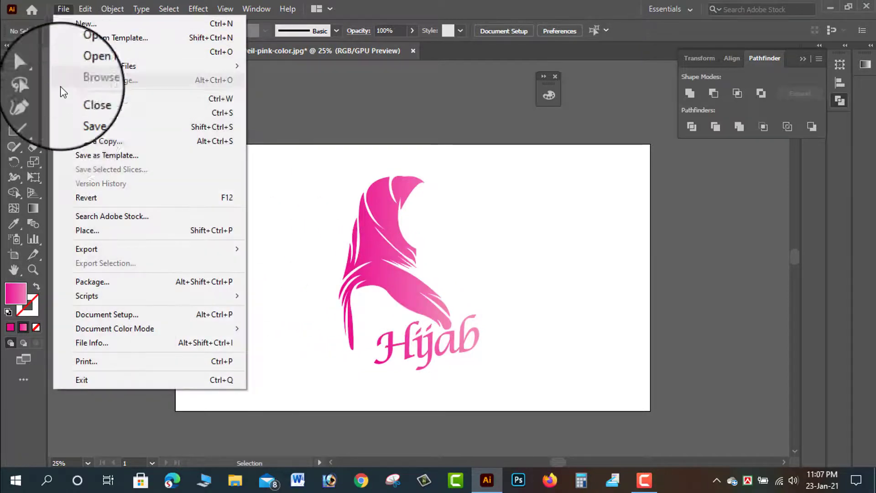
pyautogui.click(93, 113)
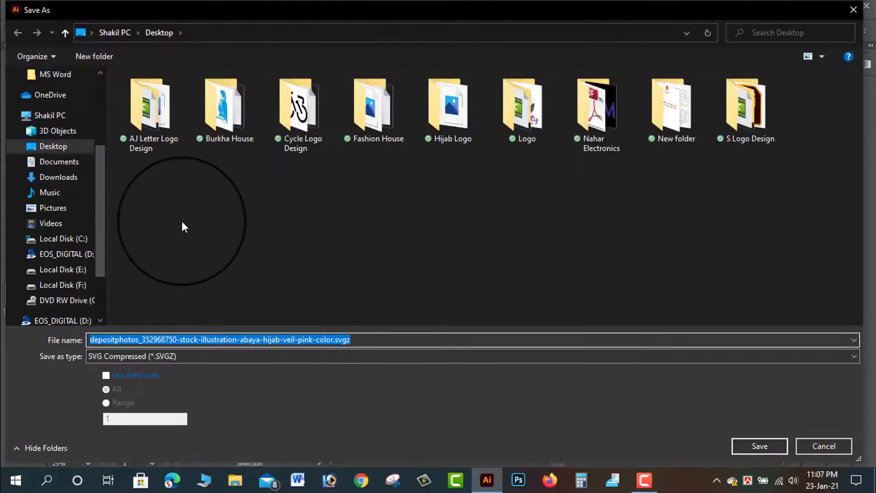
pyautogui.doubleClick(450, 122)
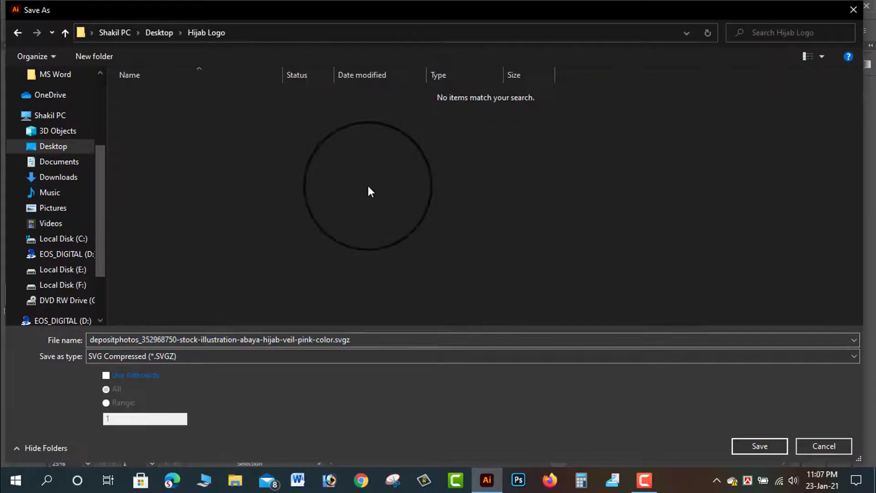
pyautogui.doubleClick(274, 340)
pyautogui.write('Logo')
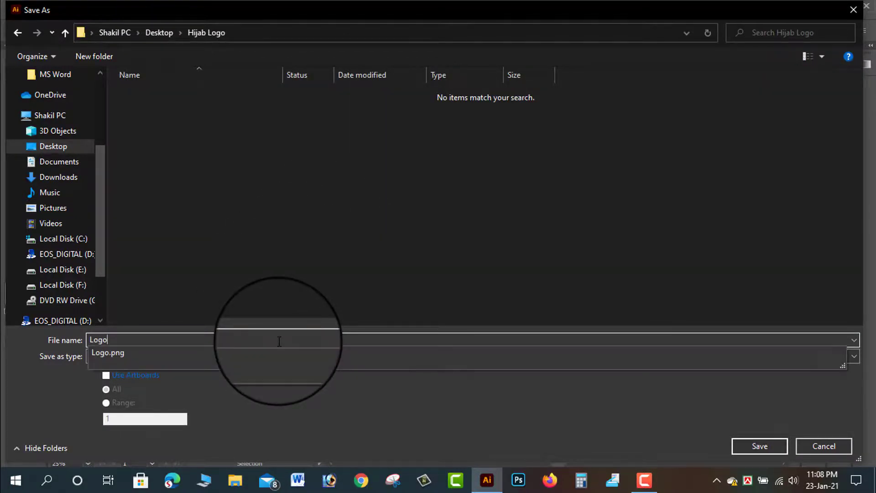
pyautogui.click(314, 356)
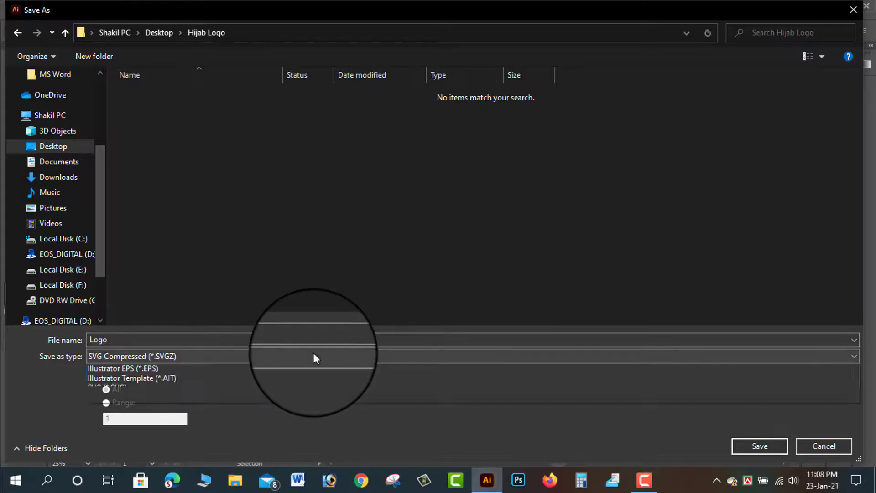
pyautogui.click(308, 368)
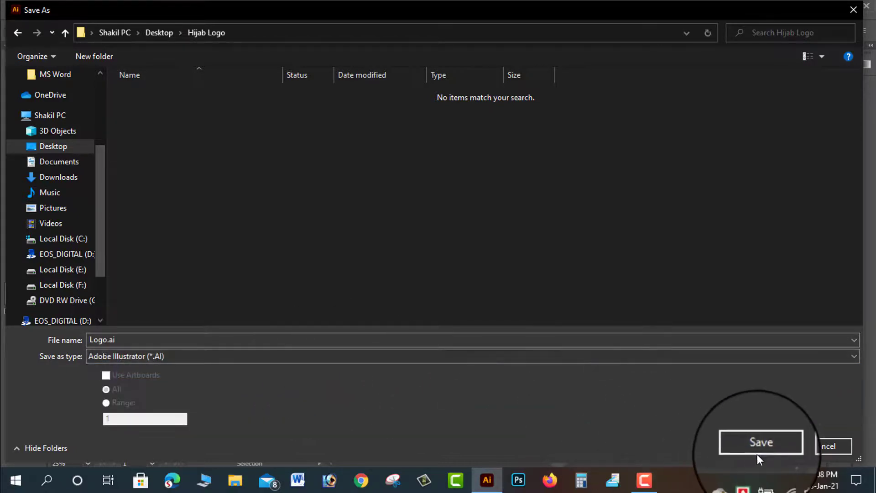
pyautogui.click(762, 442)
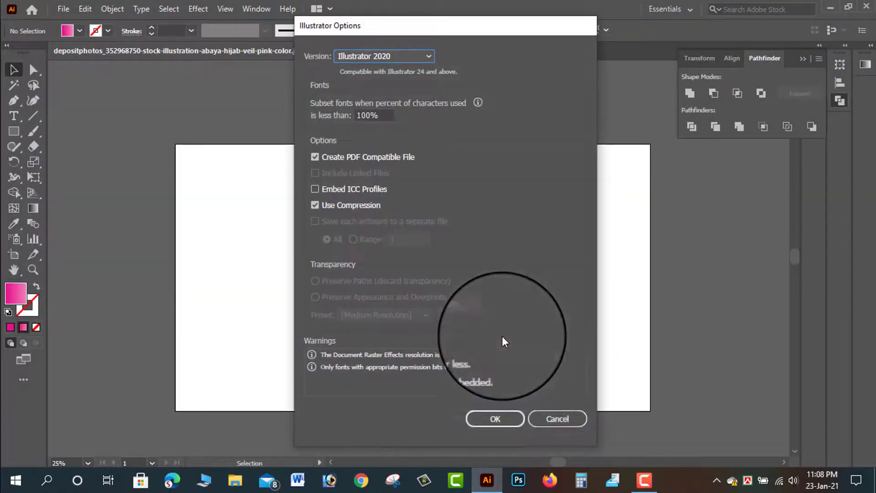
pyautogui.click(508, 418)
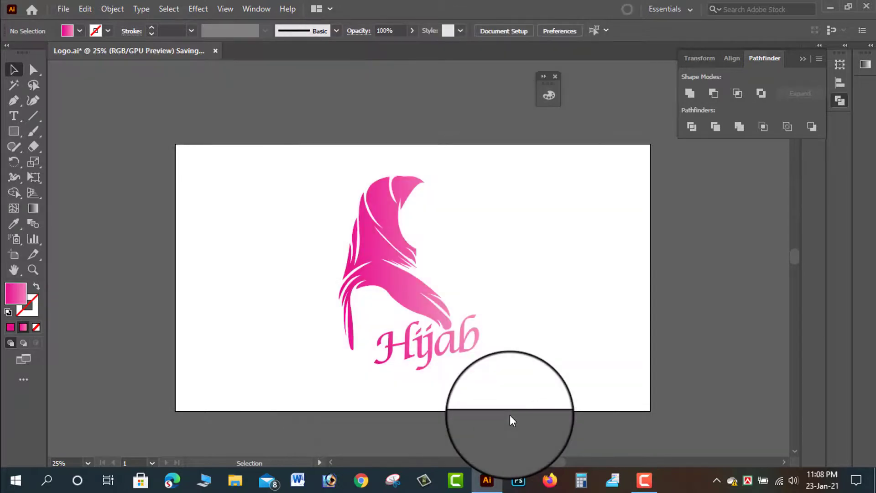
# - Minimize Illustrator, open the Hijab Logo folder, and preview Logo.png in Photos
pyautogui.click(832, 9)
pyautogui.click(124, 5)
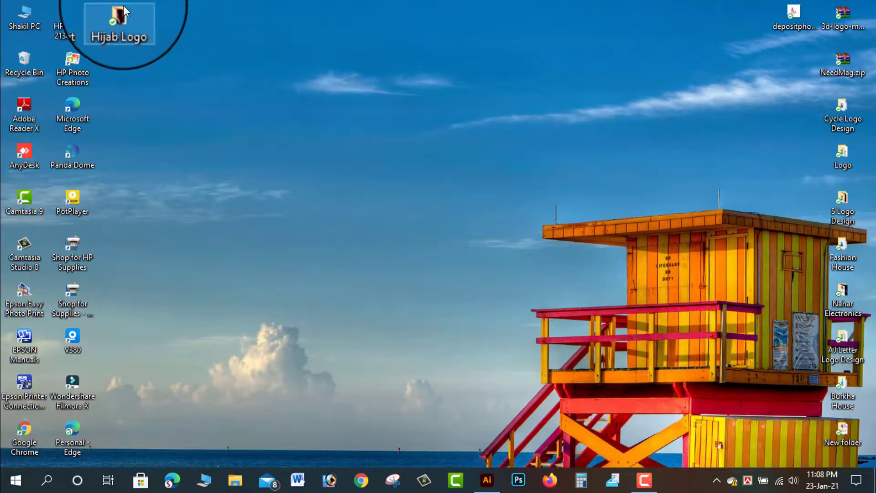
pyautogui.doubleClick(119, 18)
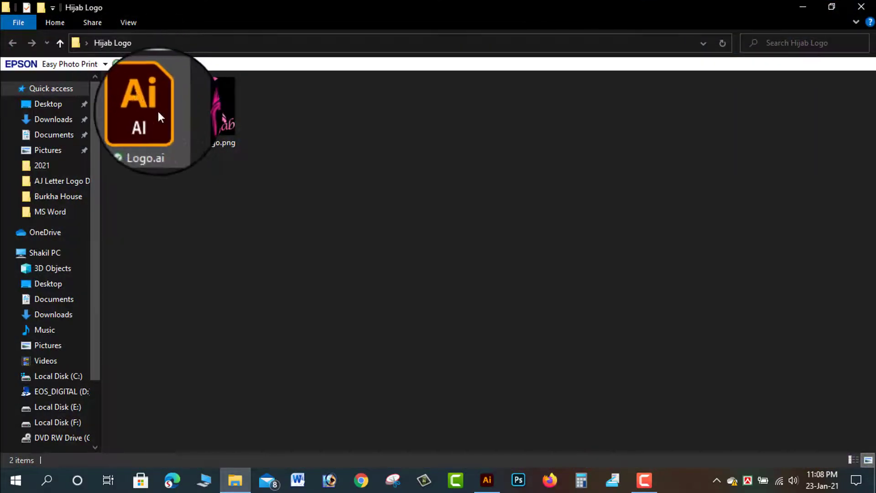
pyautogui.doubleClick(223, 110)
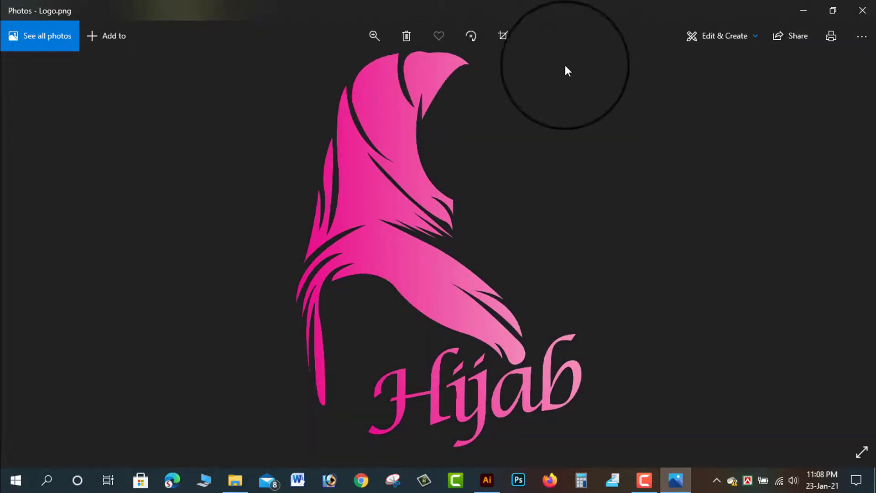
pyautogui.click(857, 16)
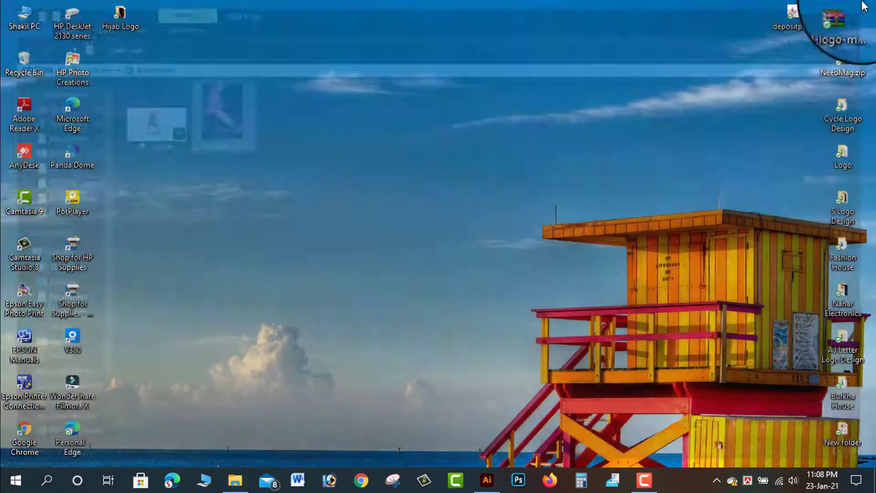